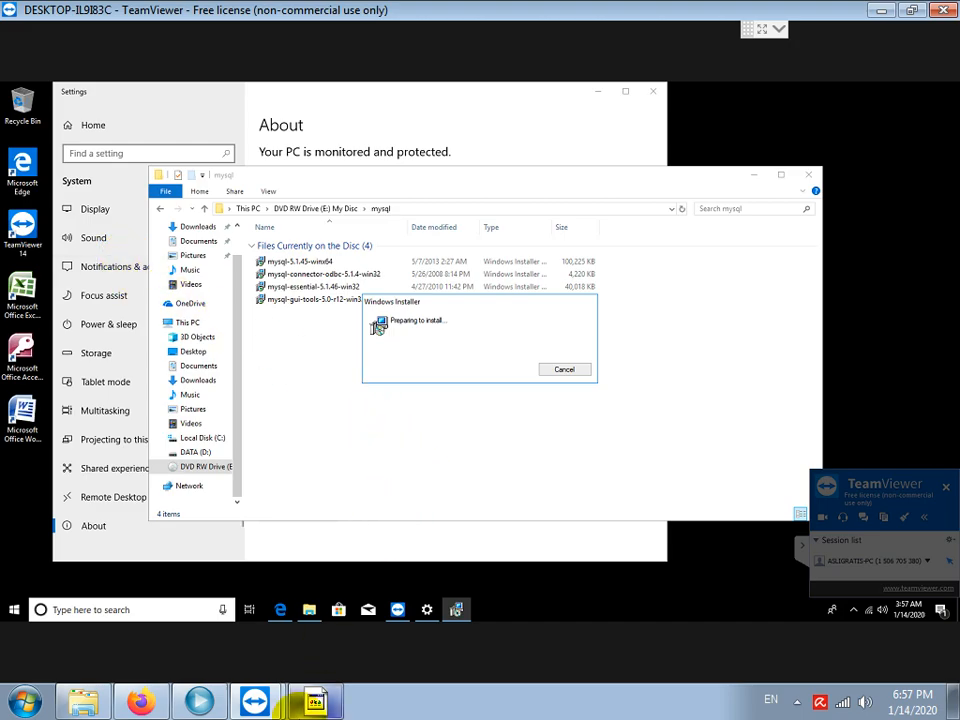
Bring the hotel-app install notes, stating Windows is 64BIT, in front of Windows Installer.
right_click(315, 704)
click(334, 703)
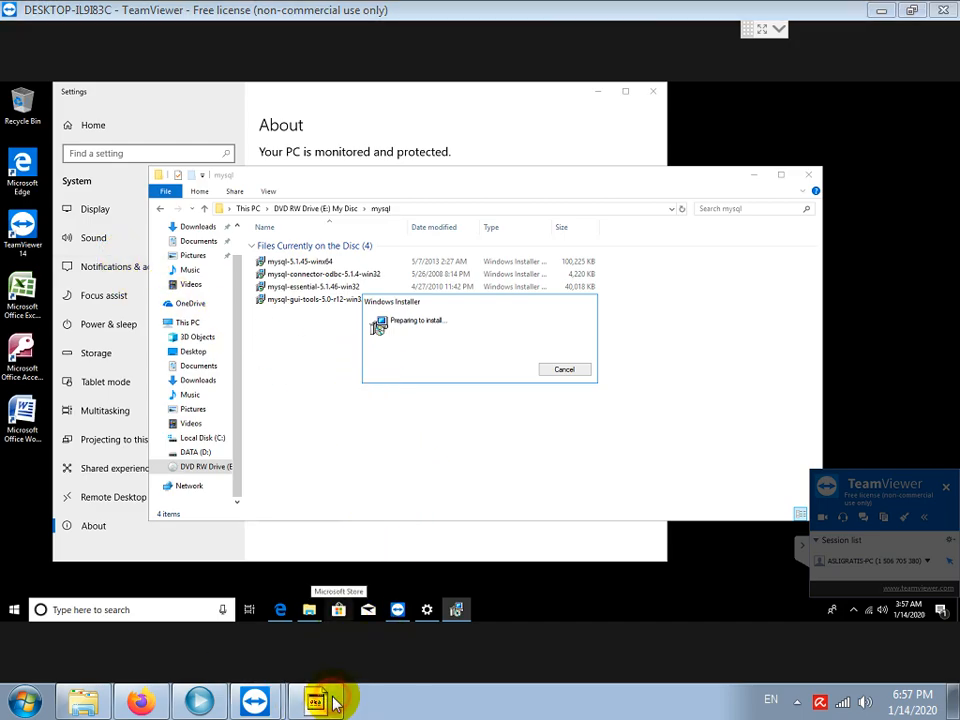
click(318, 703)
scroll(358, 299, up, 3)
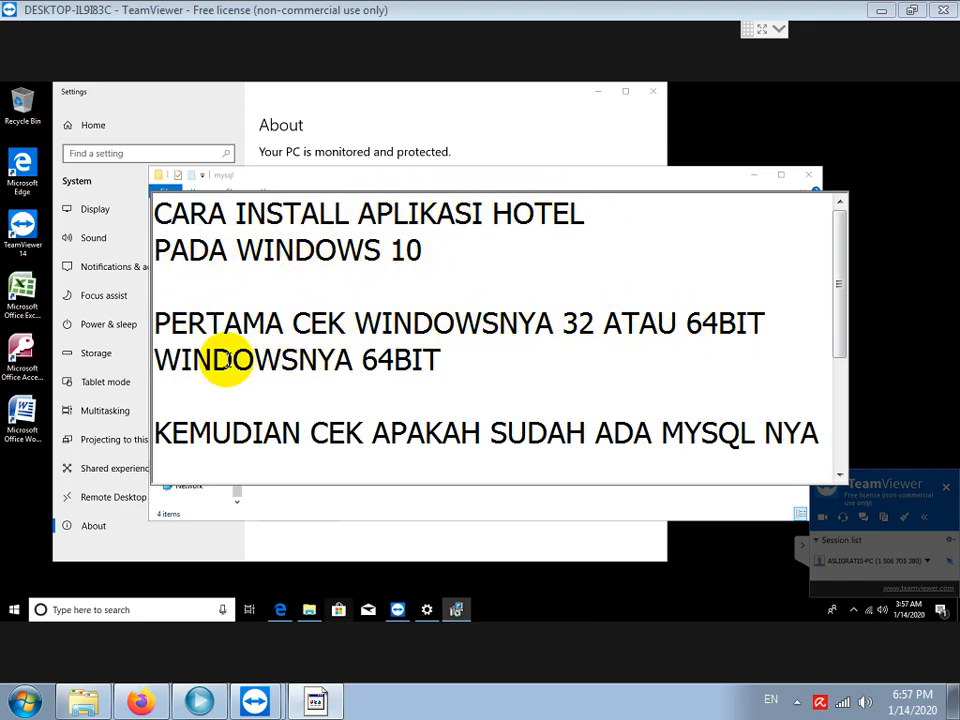
Scroll through the notes to the part saying MySQL Server 64BIT installs directly.
scroll(418, 360, down, 2)
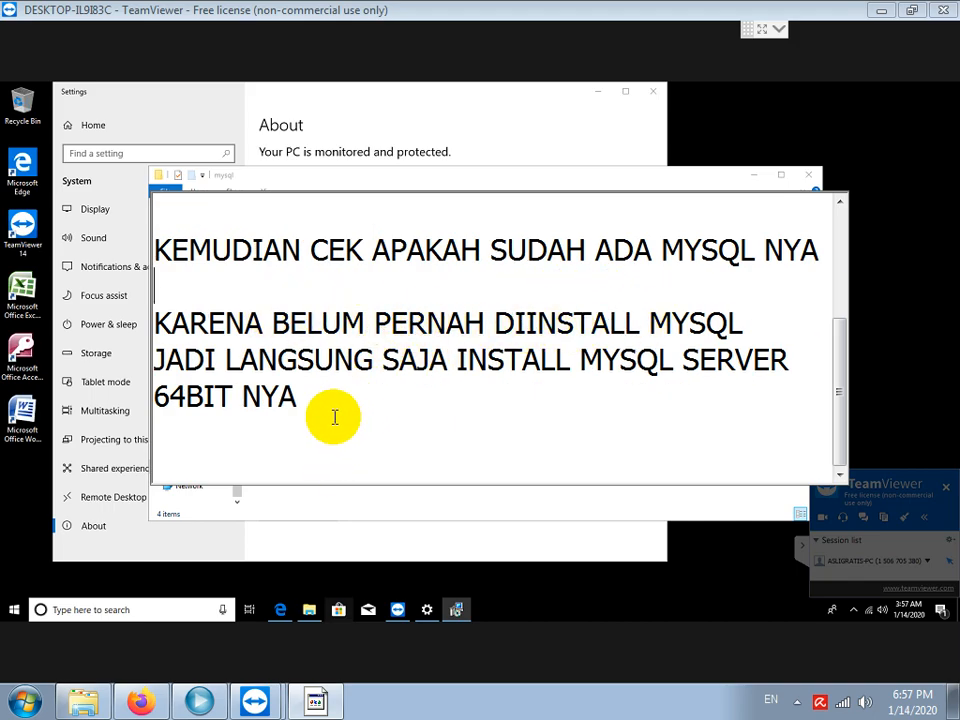
scroll(292, 430, up, 2)
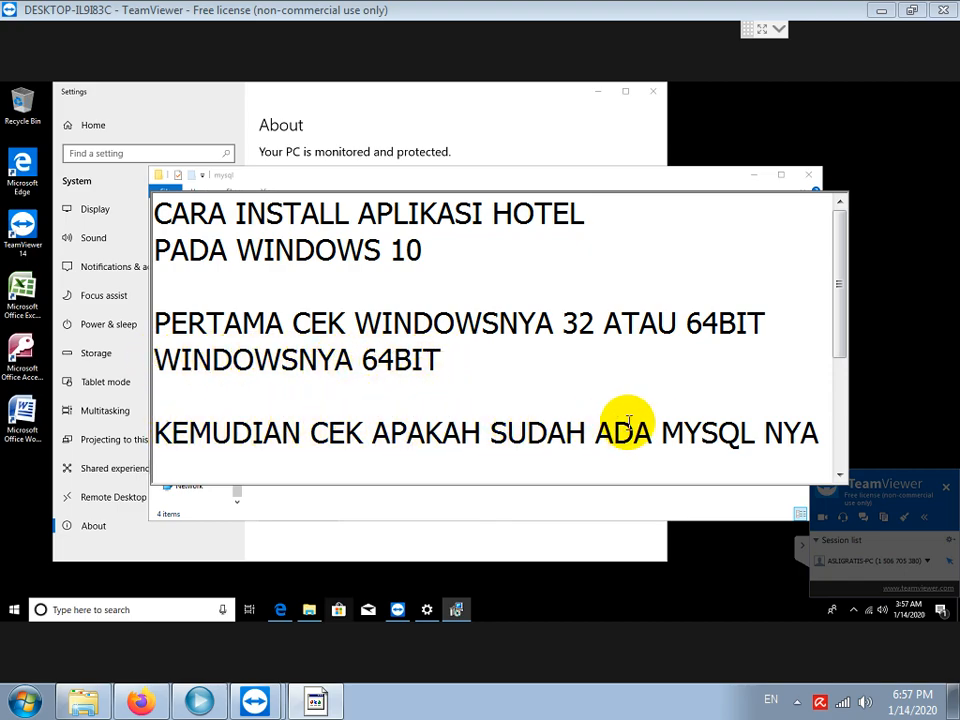
scroll(564, 381, down, 1)
scroll(536, 392, down, 1)
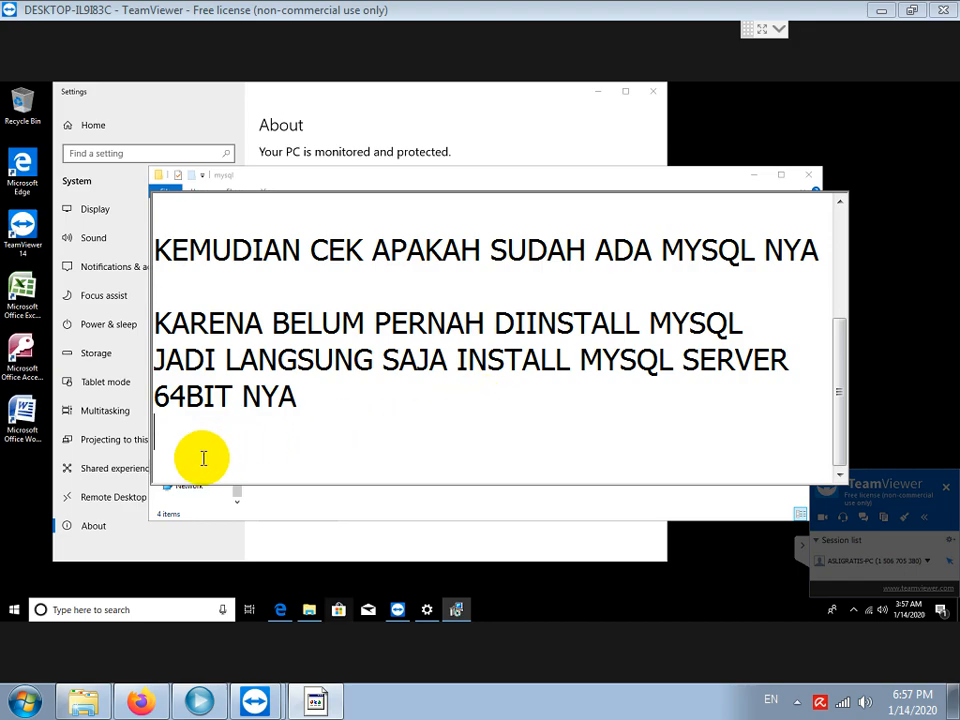
Start a Typical MySQL Server 5.1 install into C:\Program Files\MySQL\MySQL Server 5.1\.
click(458, 606)
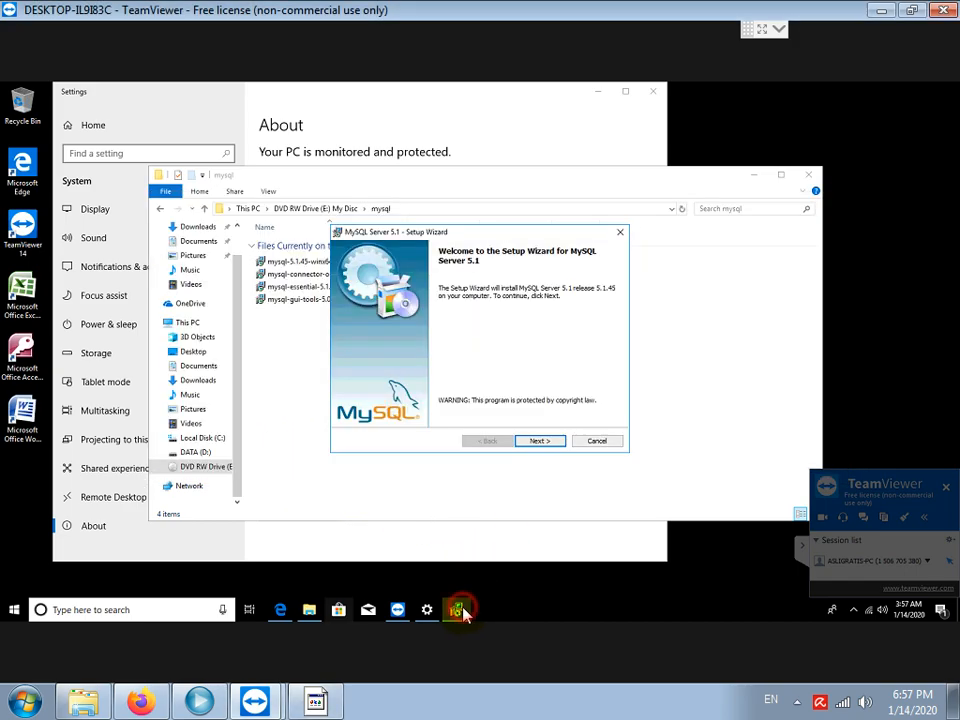
click(538, 443)
click(538, 443)
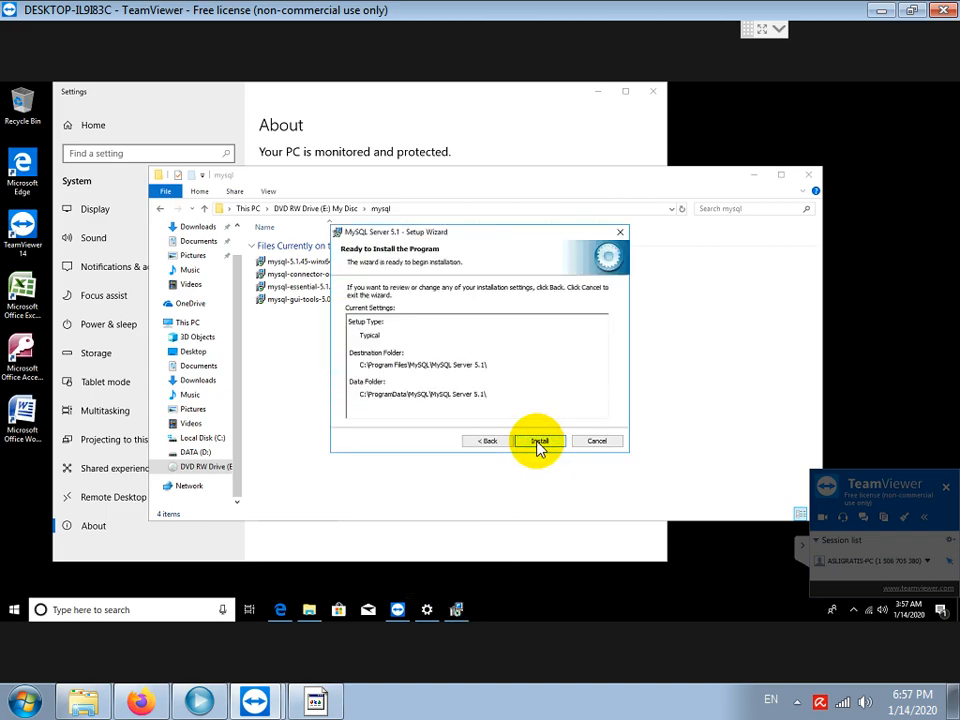
click(538, 442)
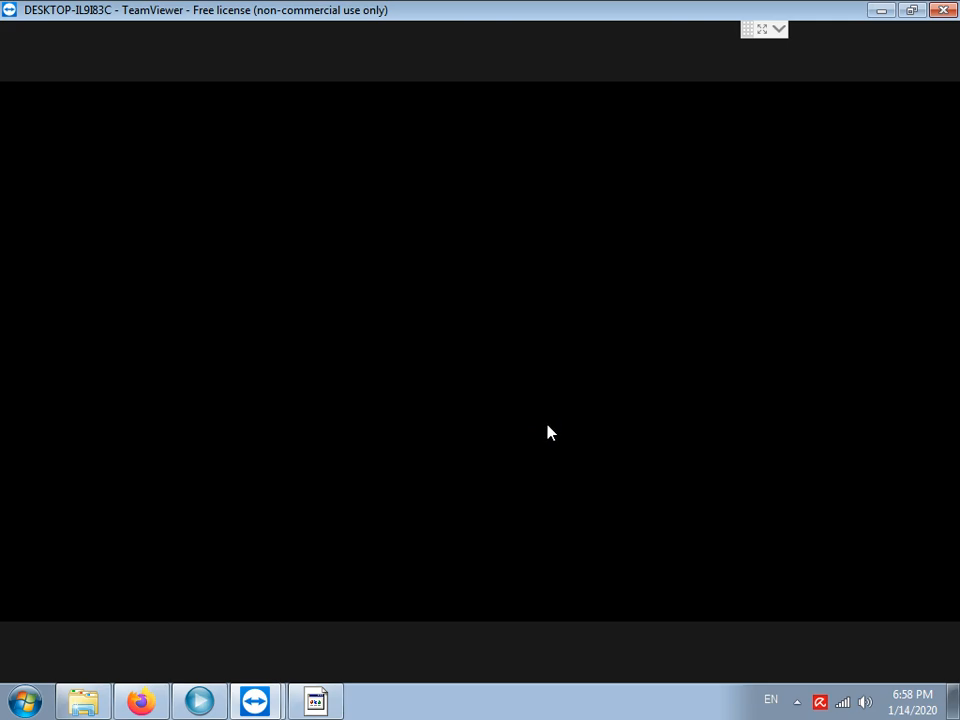
Approve the User Account Control prompt so the MySQL installer can proceed.
click(418, 436)
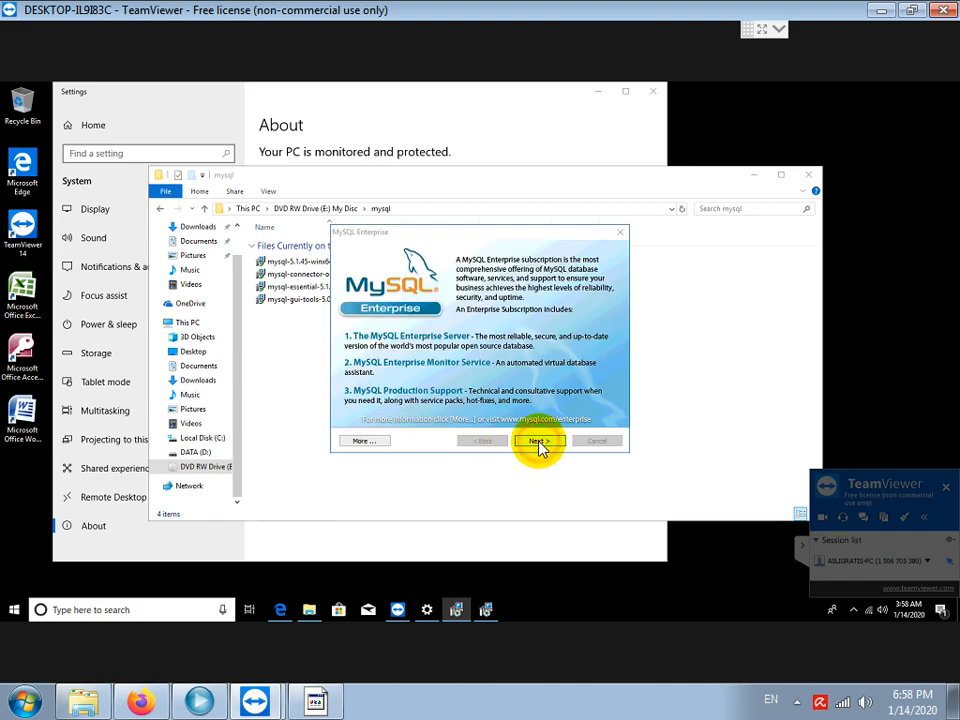
Skip the MySQL Enterprise pages, untick Register the MySQL Server now, and finish setup.
click(538, 442)
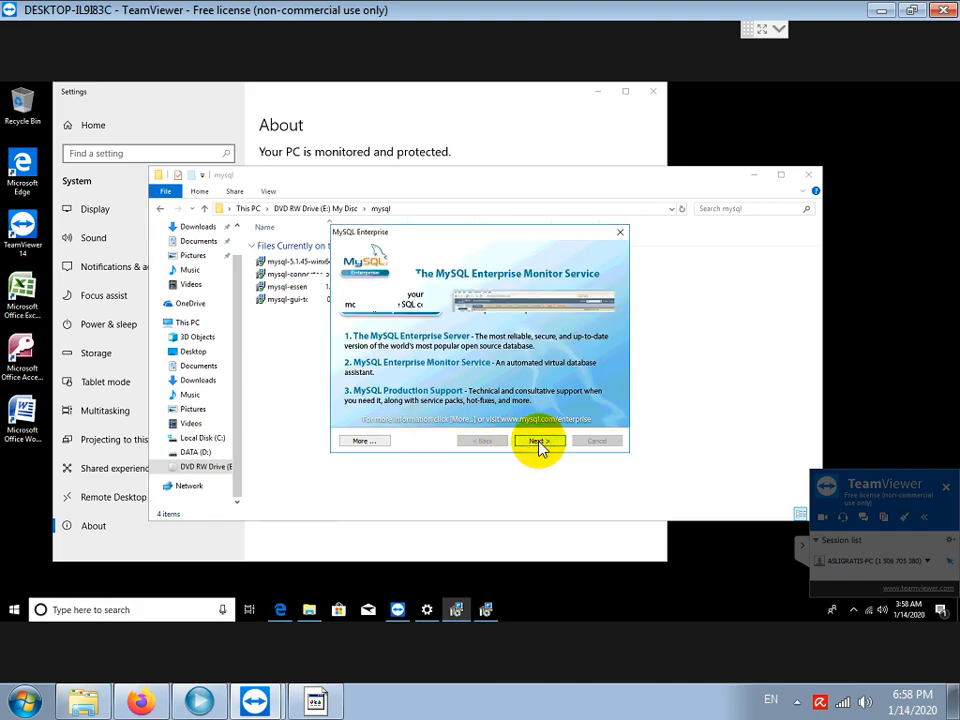
click(538, 442)
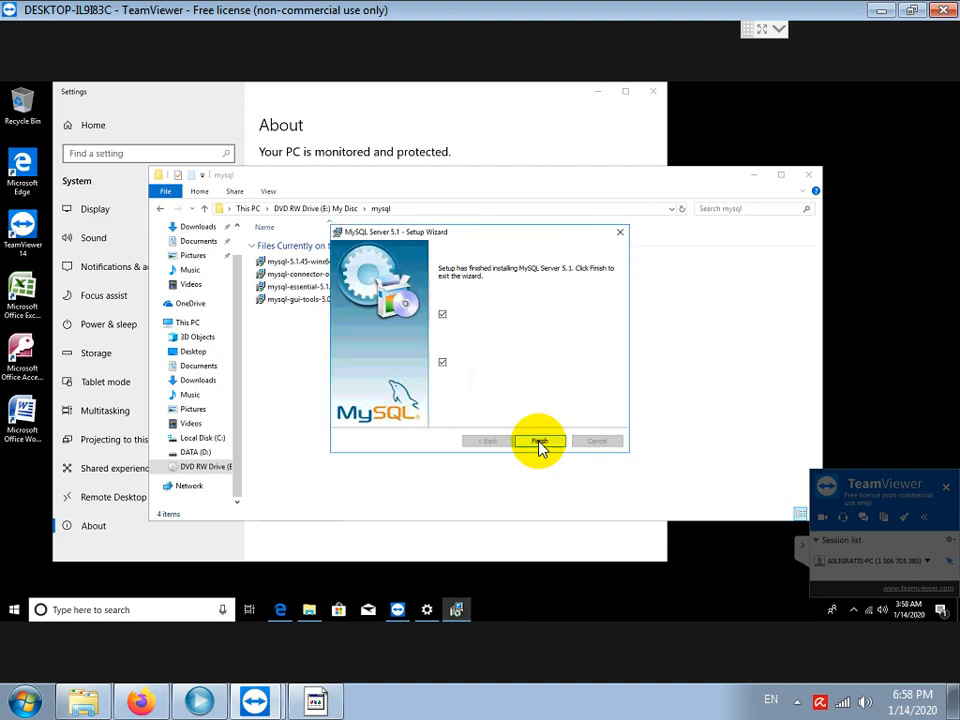
click(443, 364)
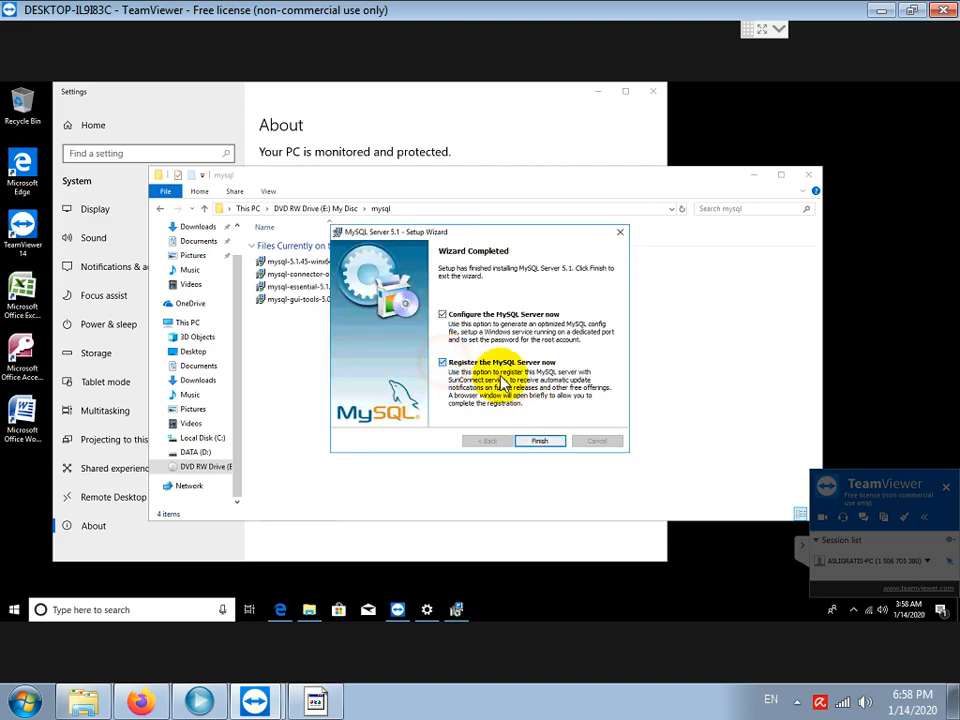
click(545, 442)
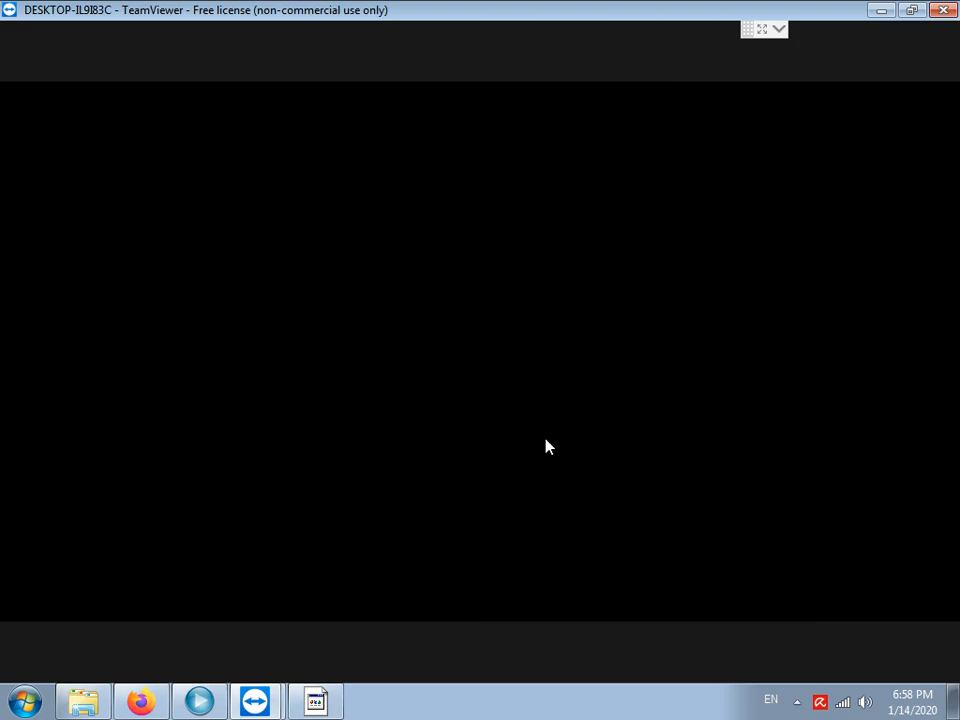
Allow the configuration tool and add the note 'INI ADALAH TAHAP KONFIGURASI MYSQL NYA'.
click(412, 430)
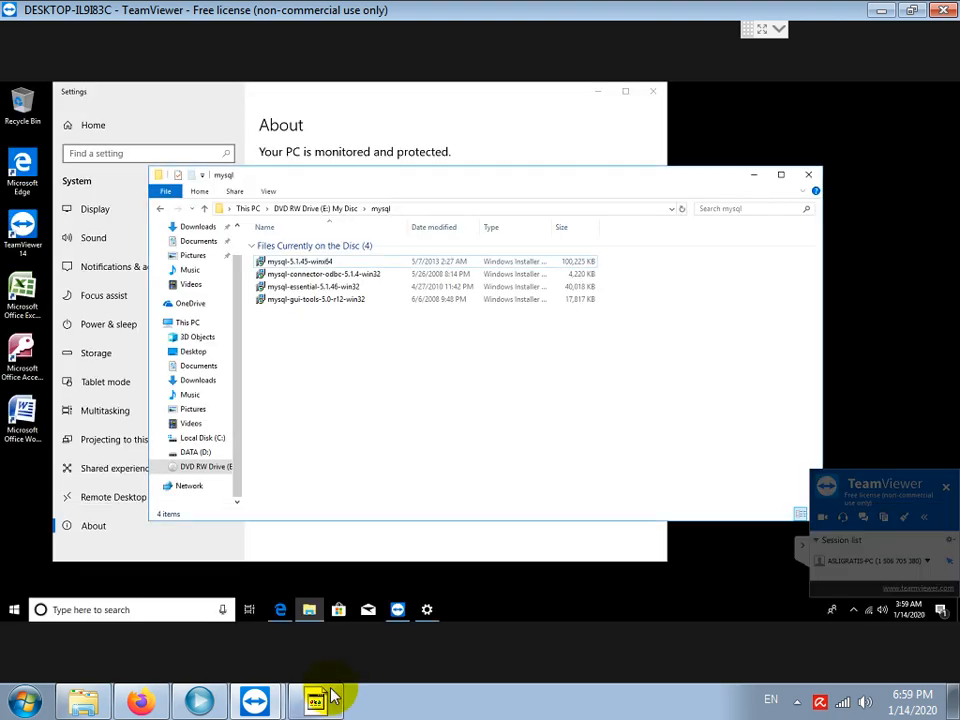
click(315, 703)
key(Return)
text(INI ADAL)
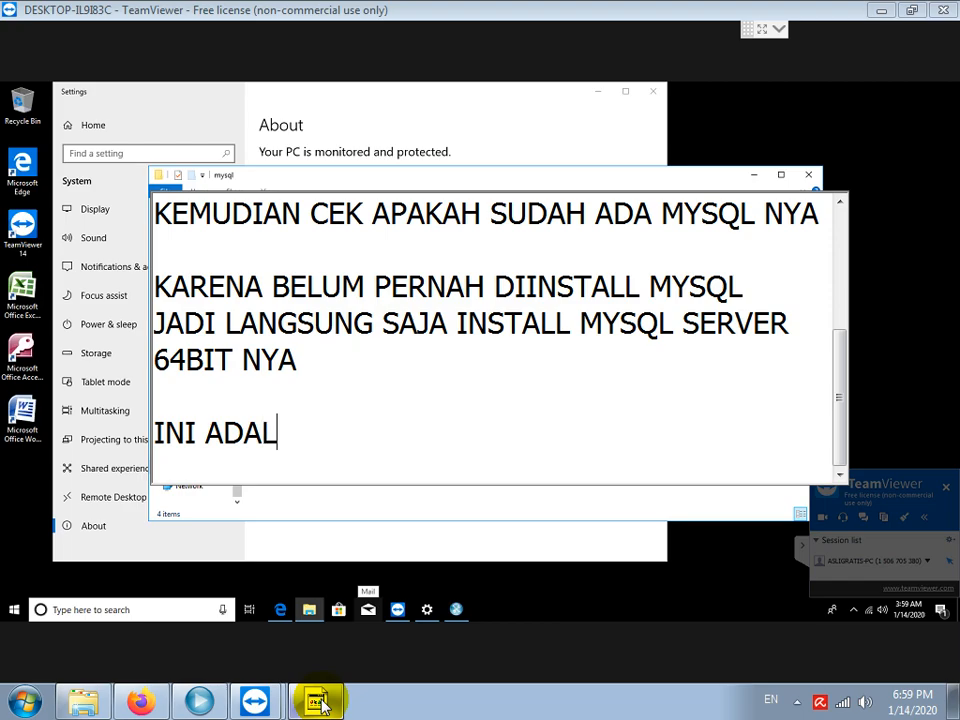
text(AH TAHAP KONF)
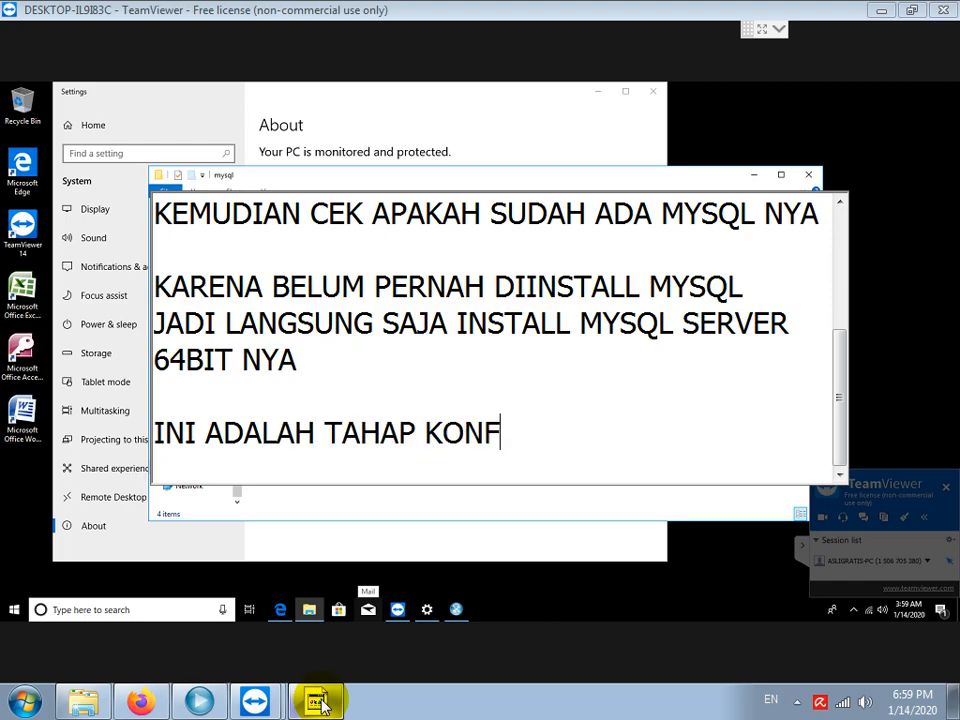
text(IGURASI MYSQL)
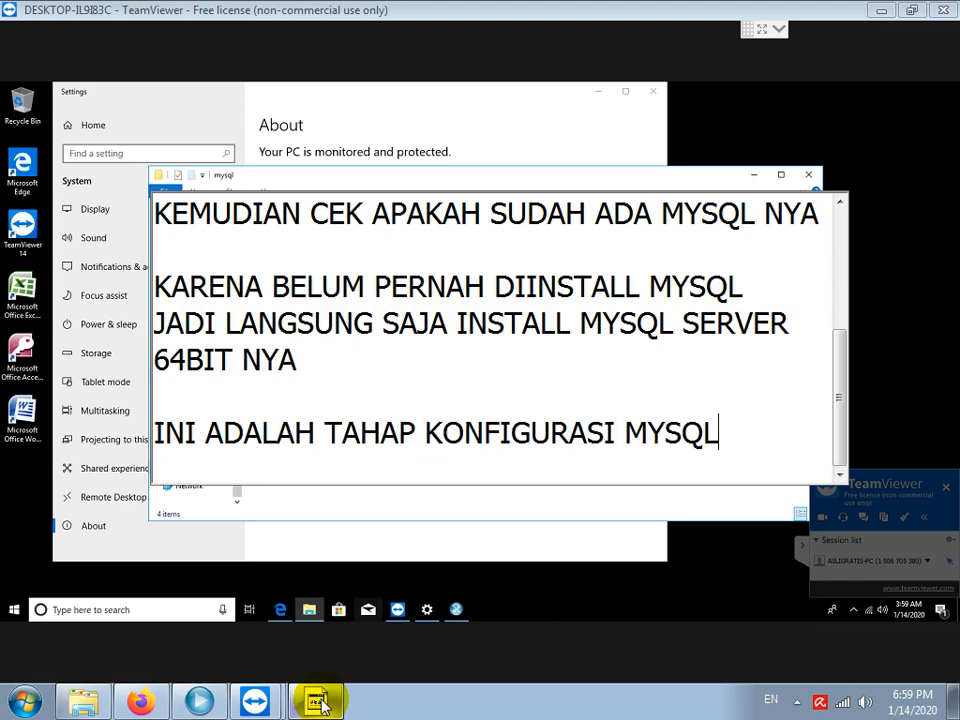
text( NYA)
key(Return)
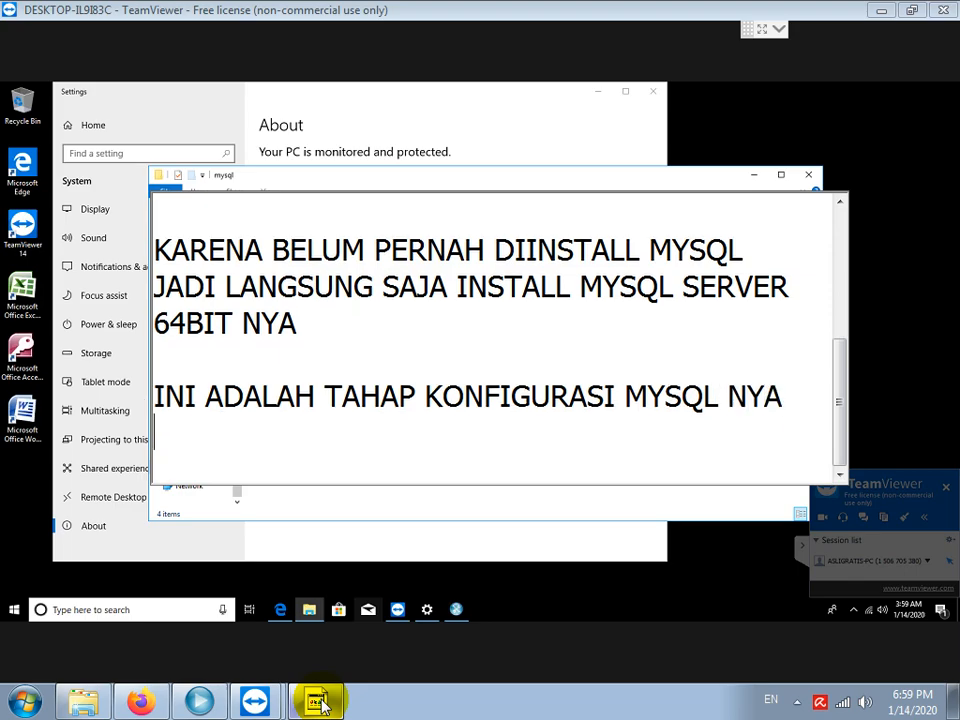
click(318, 703)
Bring the MySQL Server Instance Configuration Wizard forward and move it higher on screen.
mouse_move(458, 610)
click(458, 610)
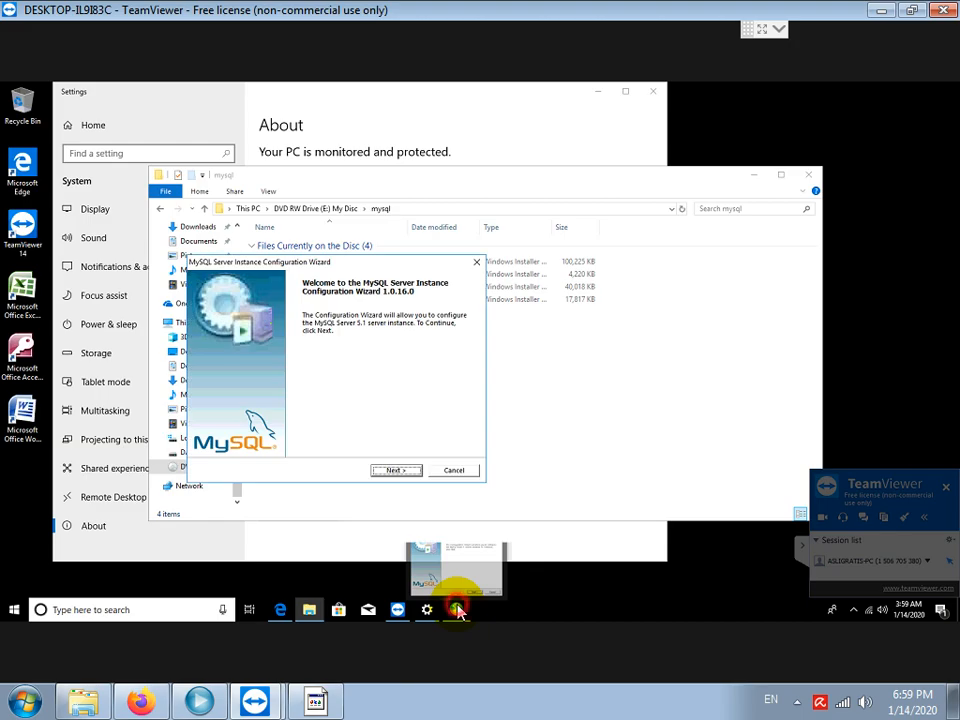
click(489, 179)
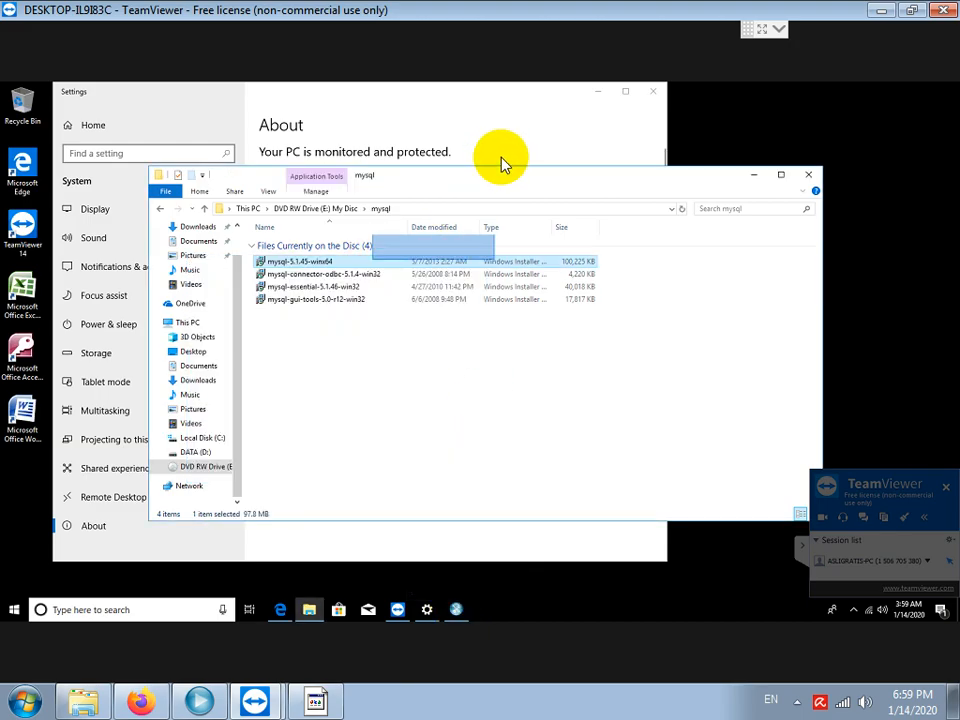
click(456, 612)
drag(360, 268, 506, 140)
Keep Developer Machine, multifunctional, default InnoDB and Decision Support settings; add a port 3306 firewall exception.
click(538, 343)
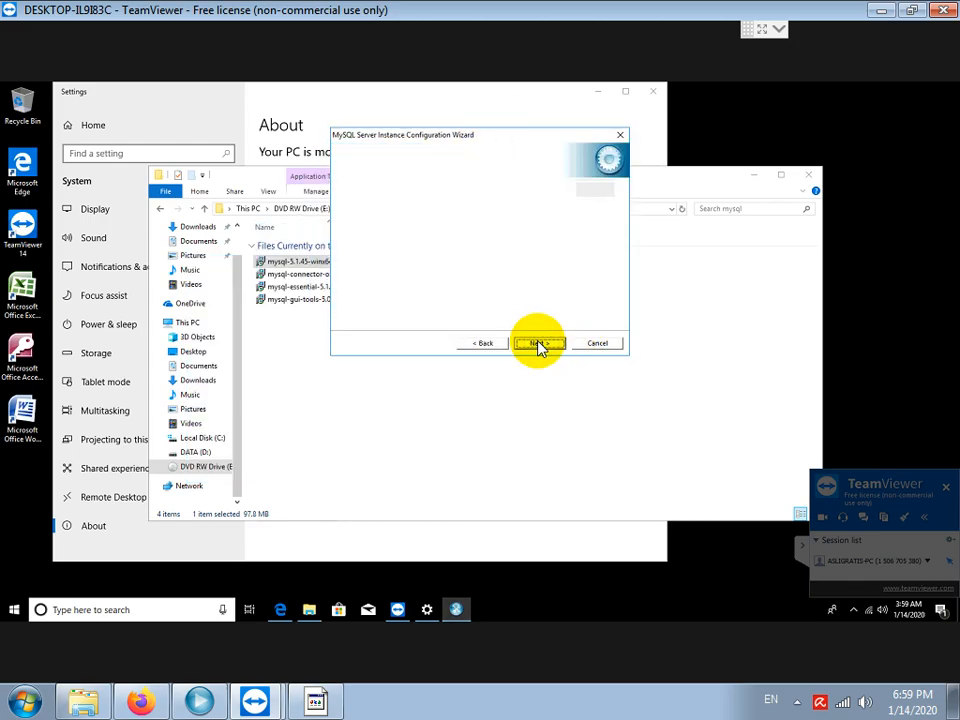
click(538, 343)
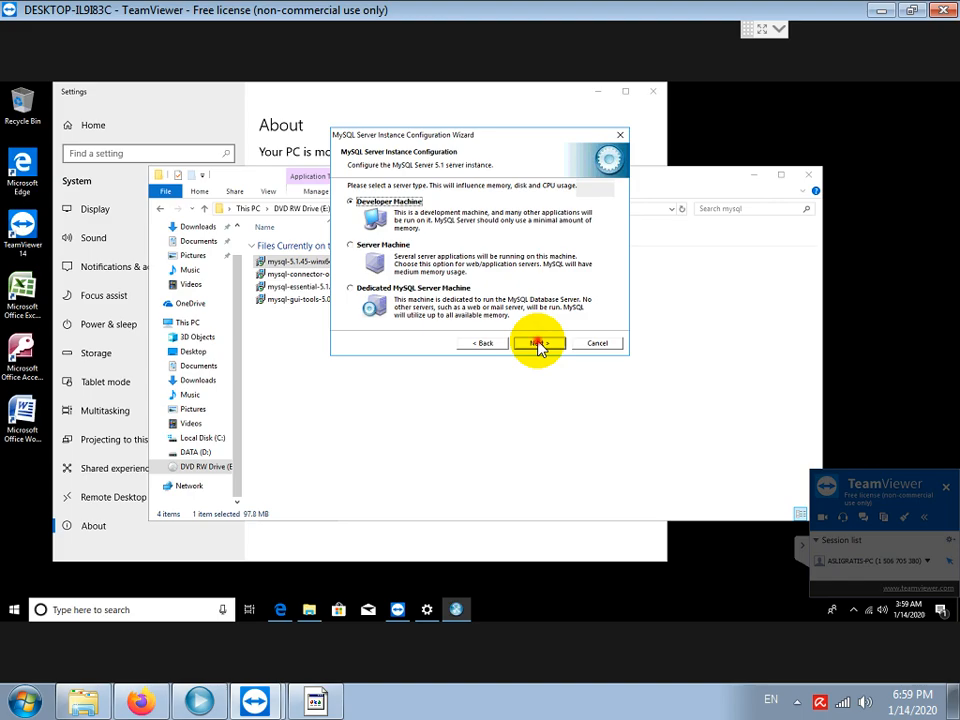
click(538, 343)
click(538, 343)
click(538, 343)
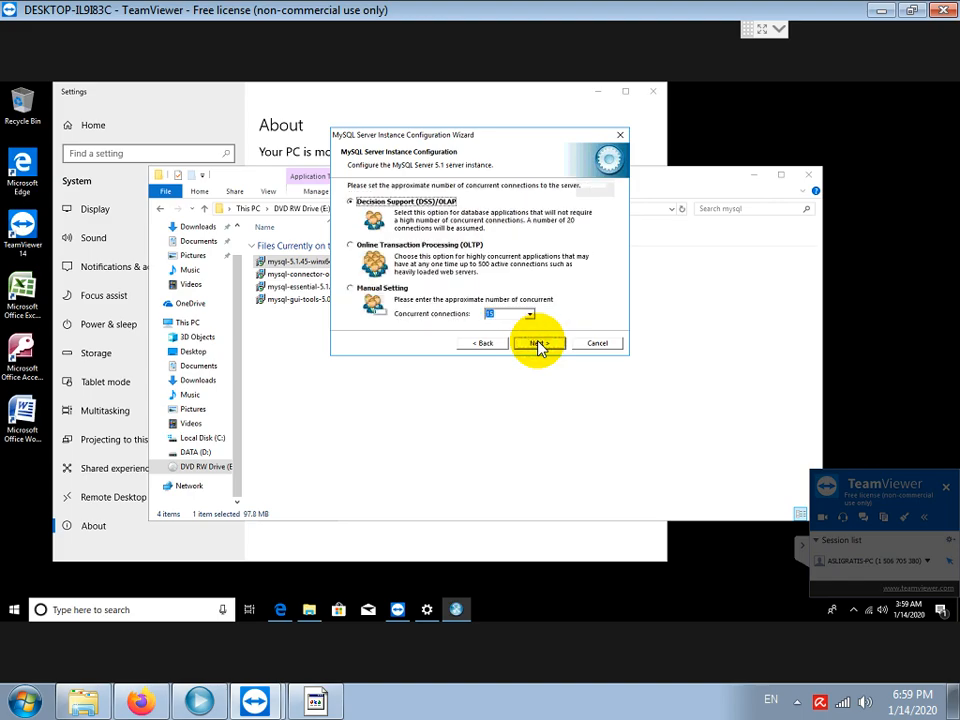
click(538, 343)
click(492, 243)
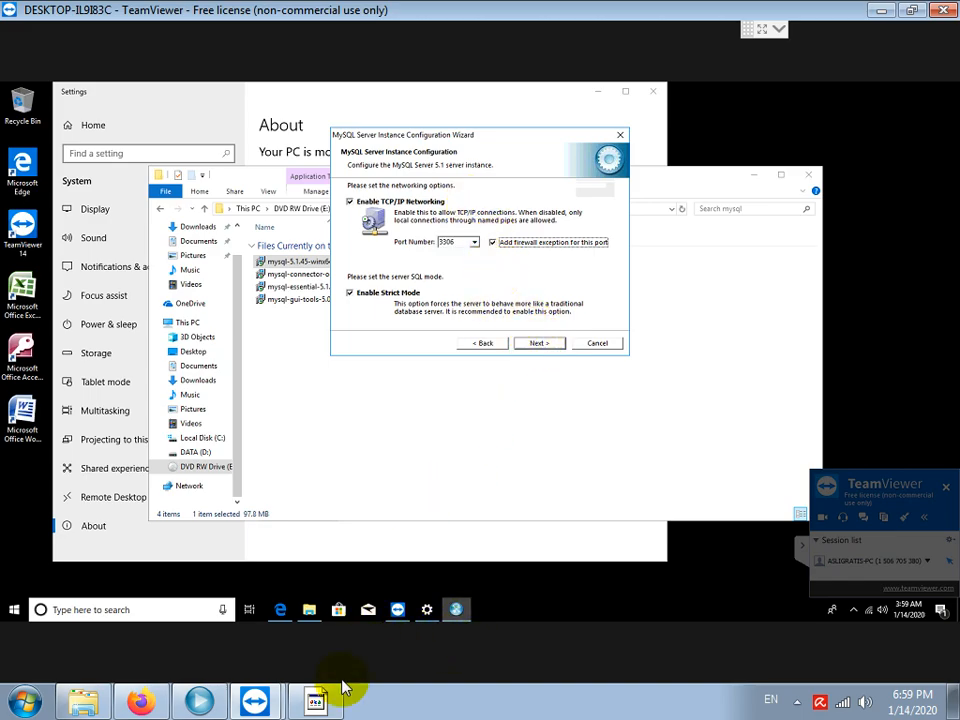
click(318, 702)
Note 'PASTIKAN OPSI FIREWALL EXCEPTION DICENTANG', then accept networking, character set and Windows service defaults.
text(PAS)
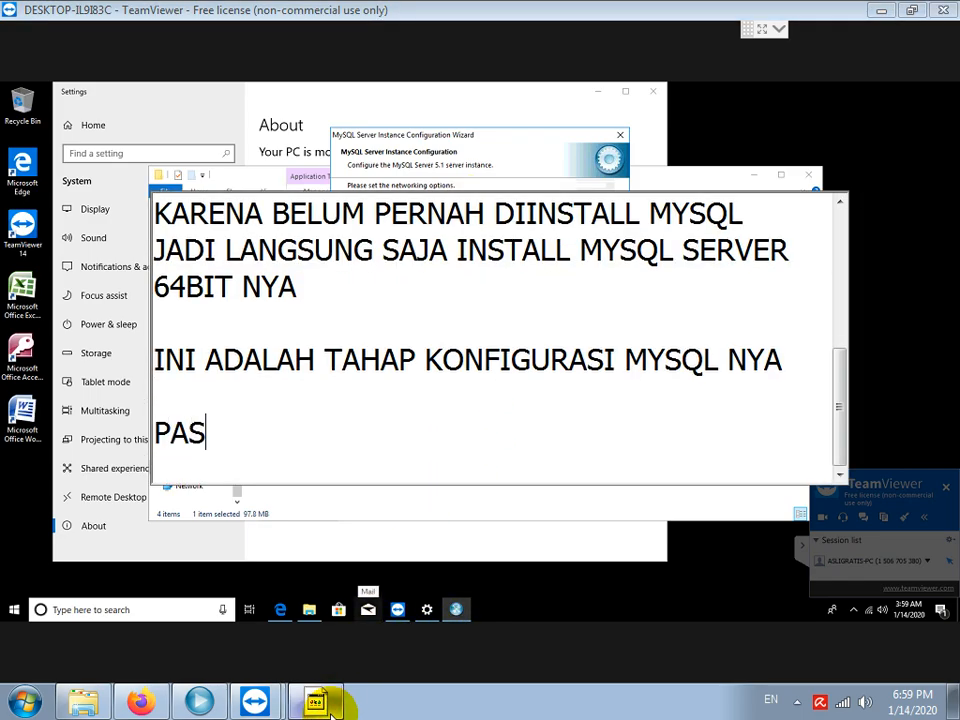
text(TIKAN OPSI FI)
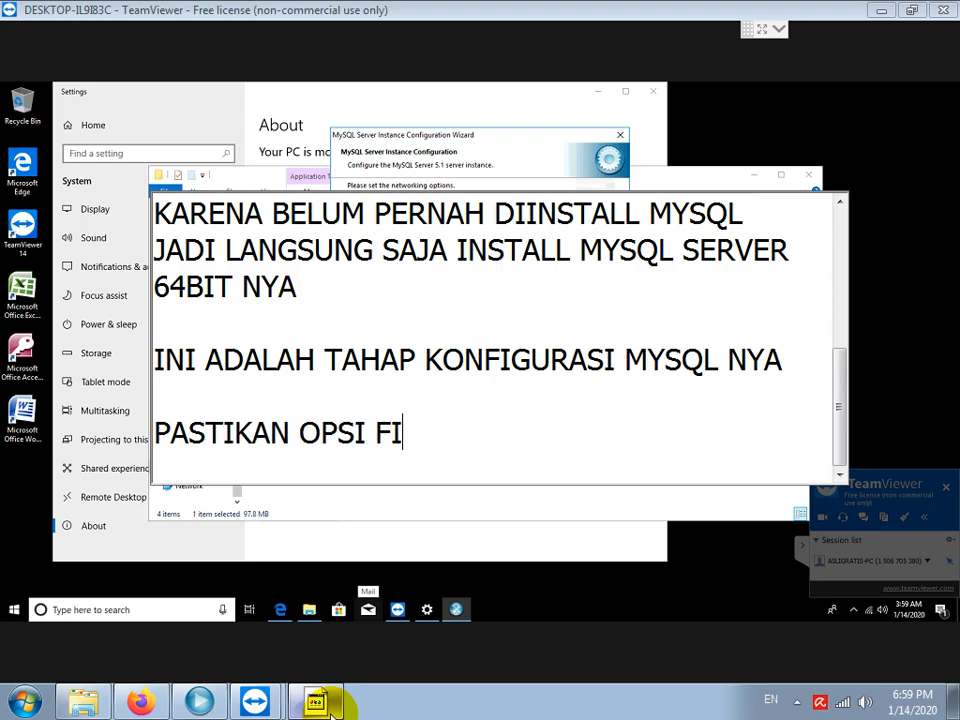
text(REWALL EX)
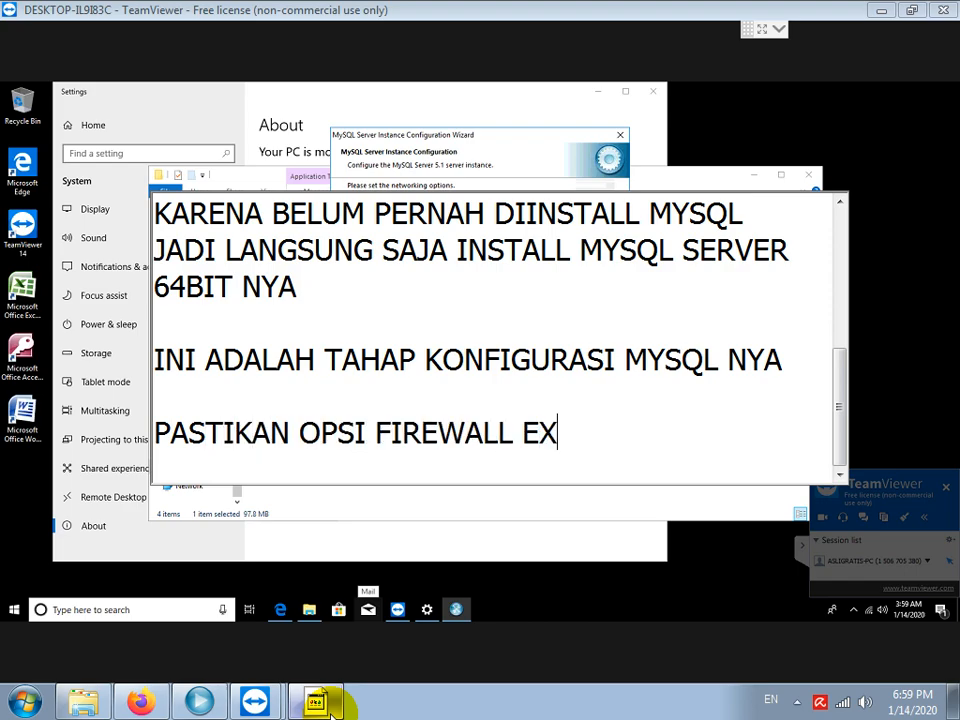
text(CEPTION DICENTANG)
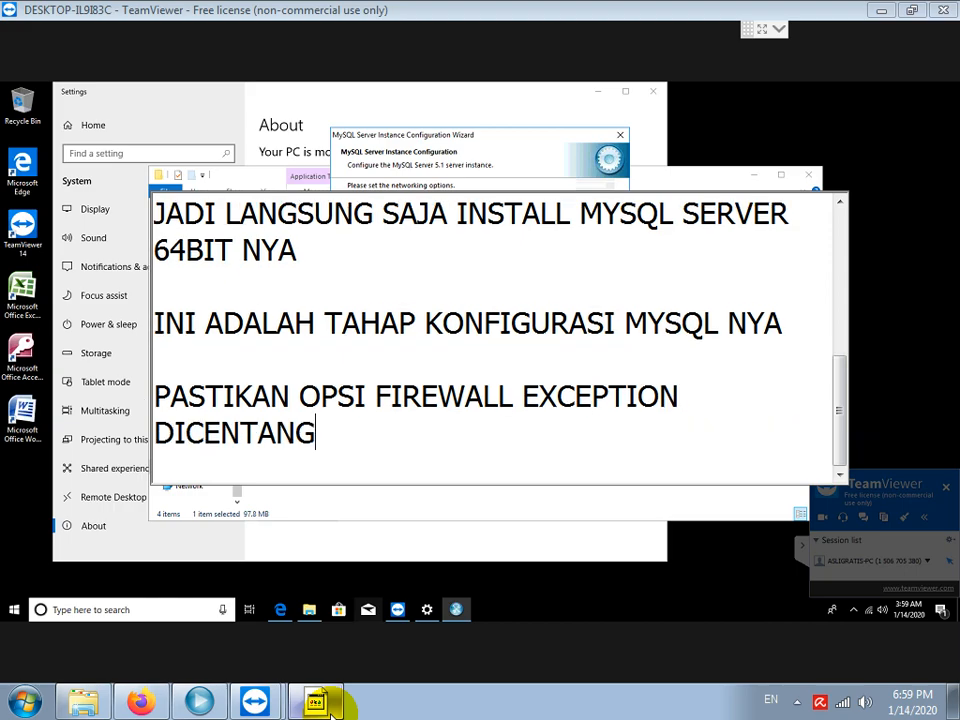
key(Return)
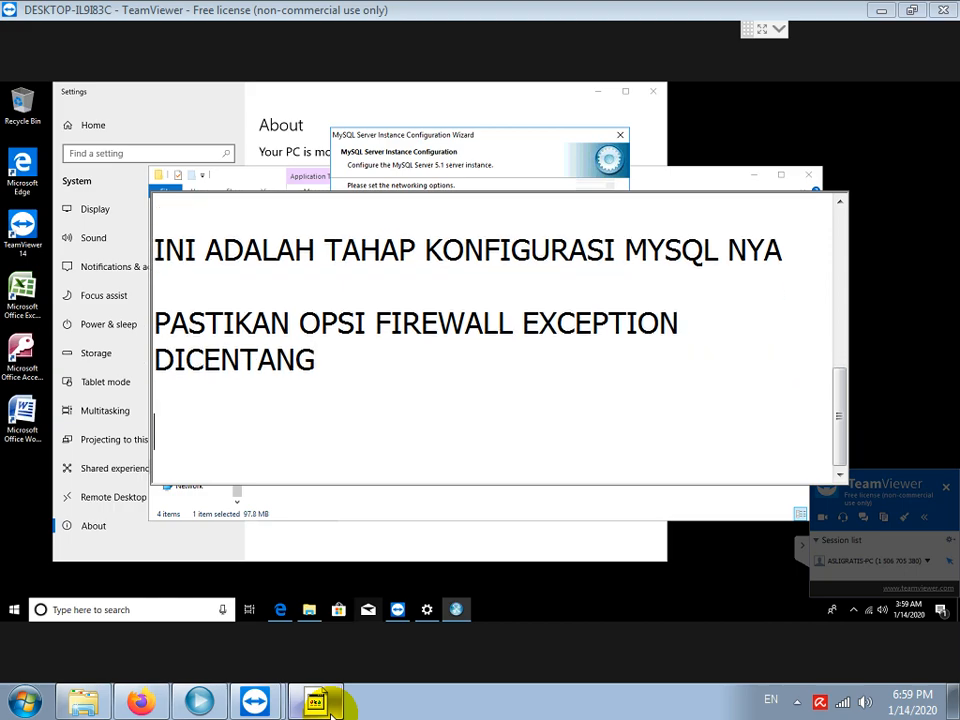
click(505, 170)
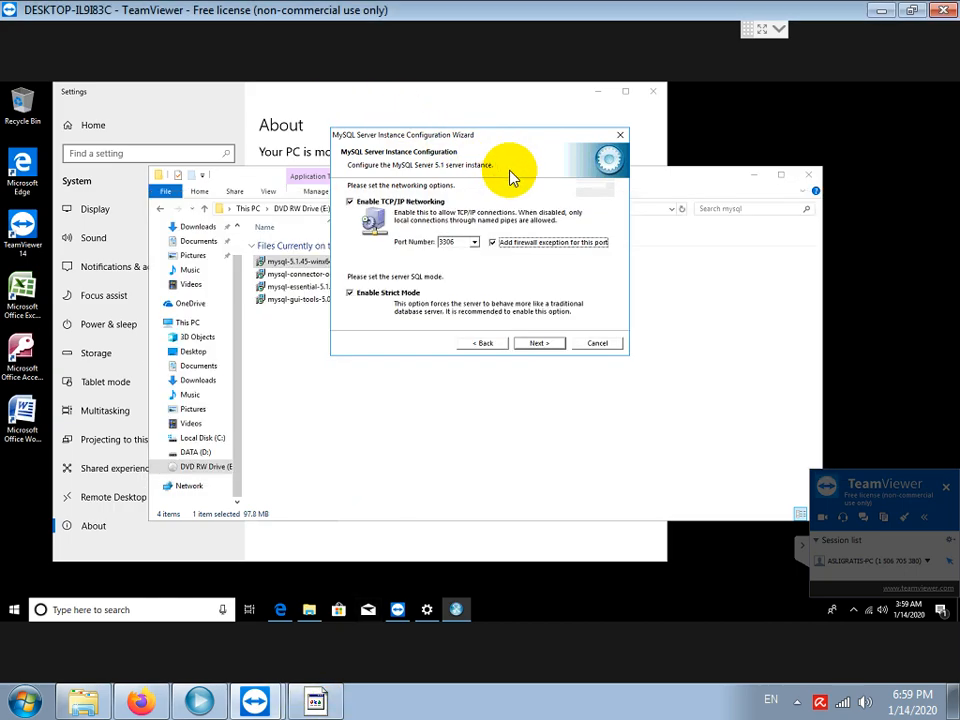
click(541, 345)
click(541, 345)
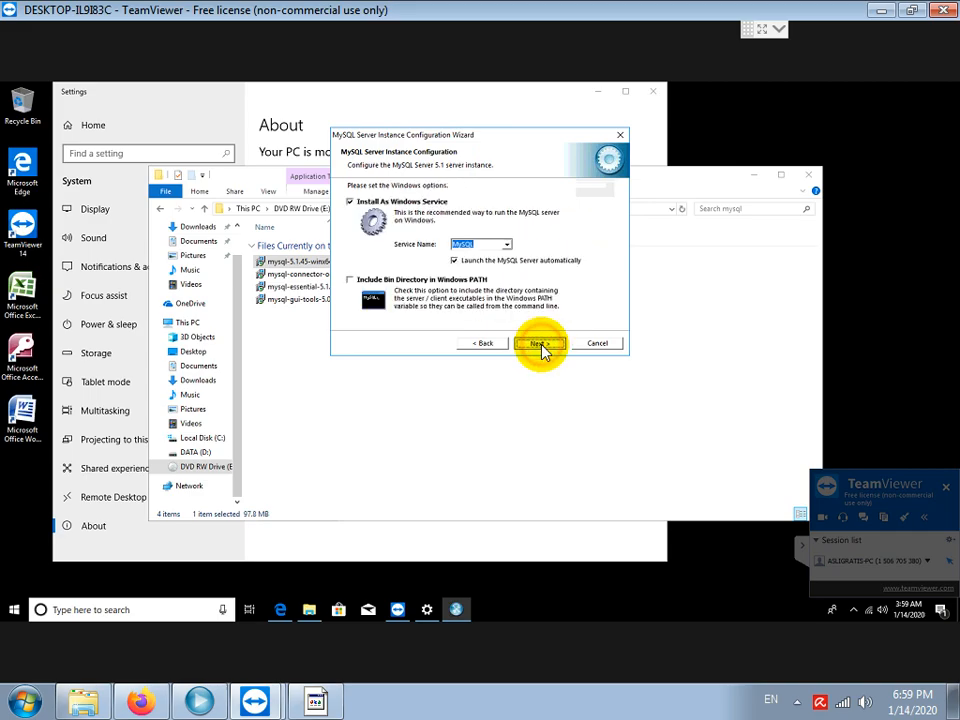
click(541, 345)
click(320, 702)
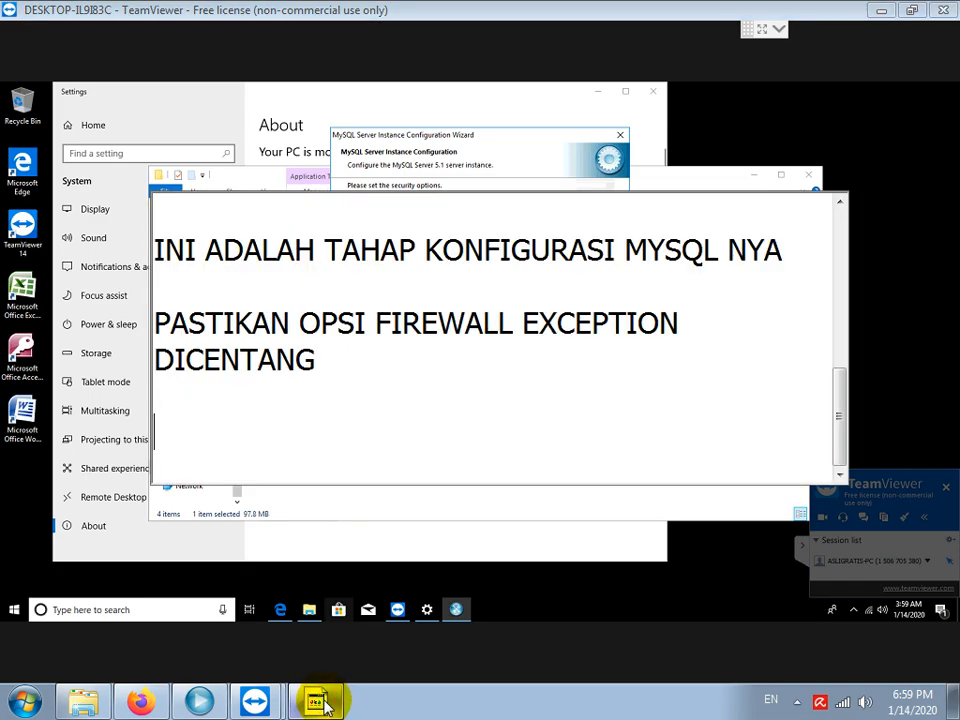
Note that New and Confirm password take the same lowercase password and Enable root access is ticked.
text(KO)
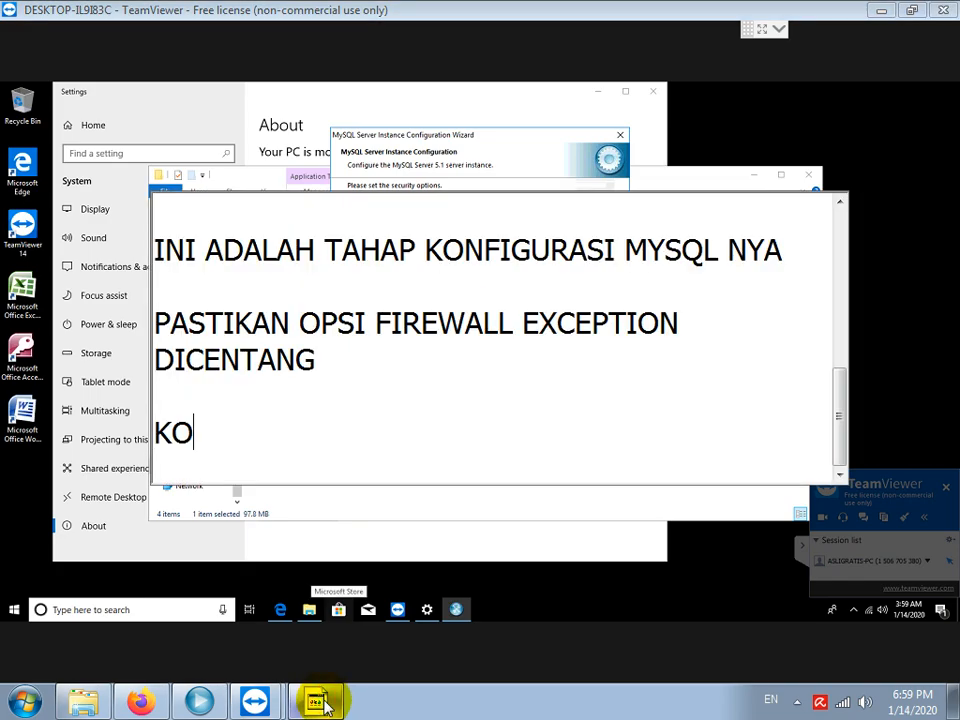
text(LOM NEW)
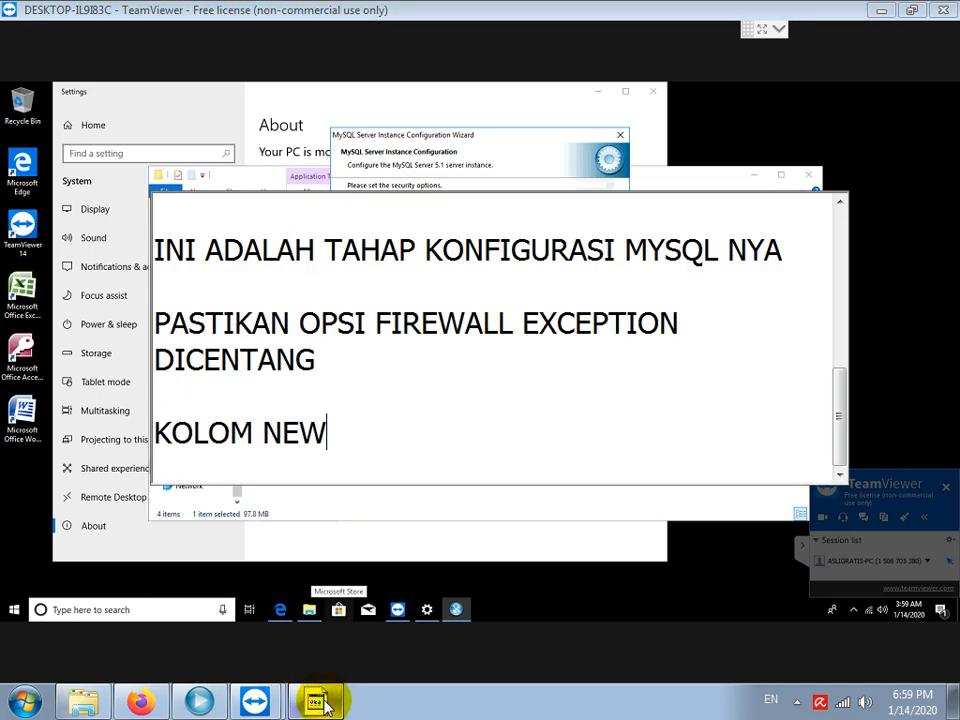
text( DAN C)
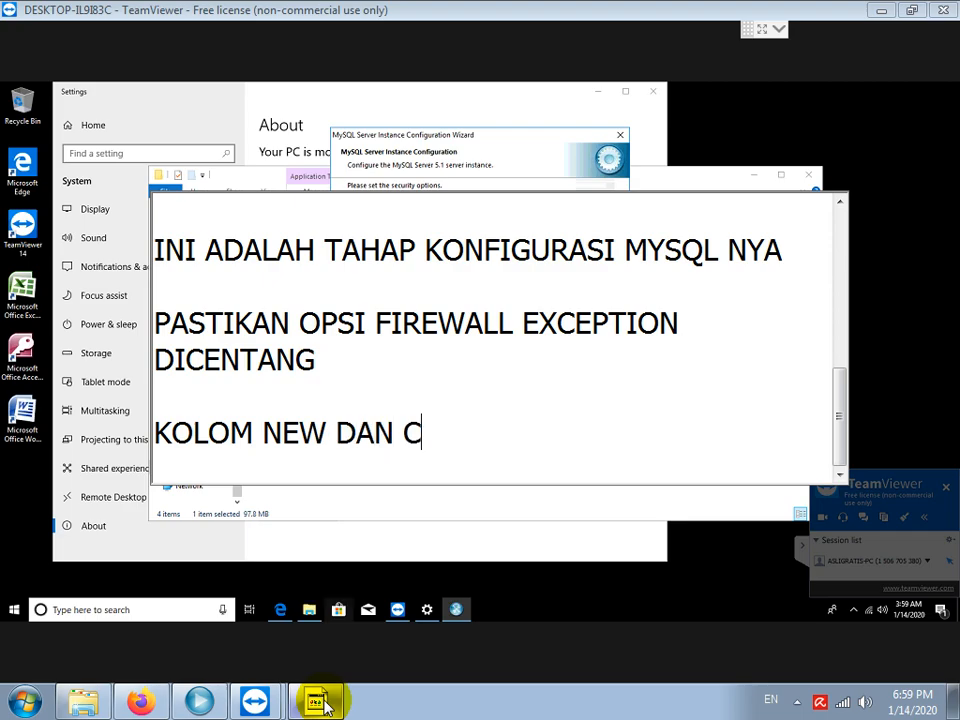
text(ONFIRM PASSWOR)
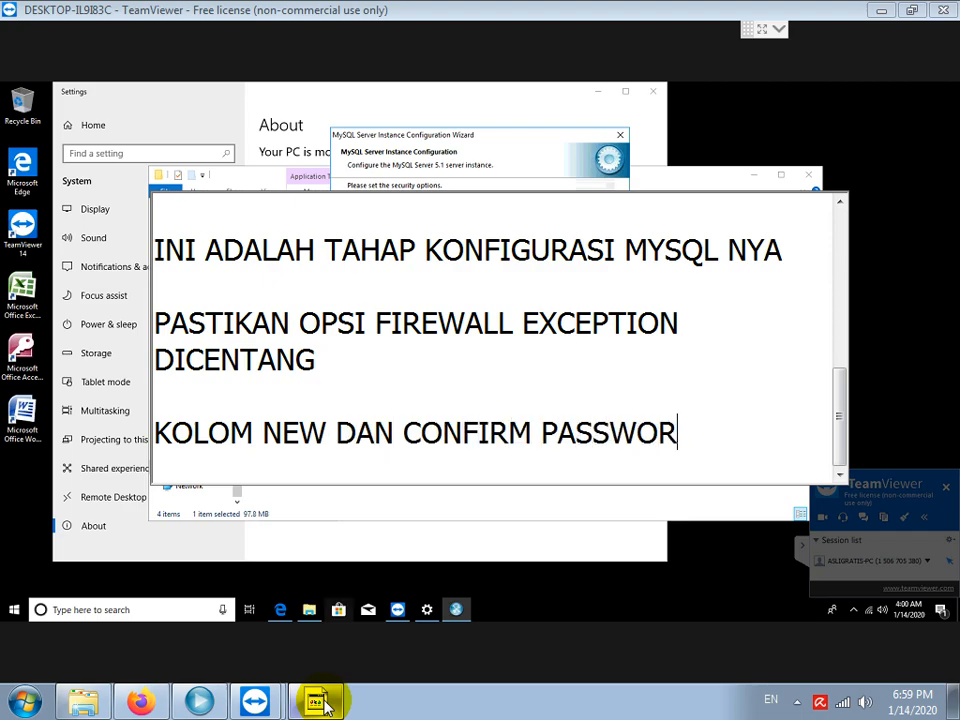
text(D DIISI ROOT SEMA)
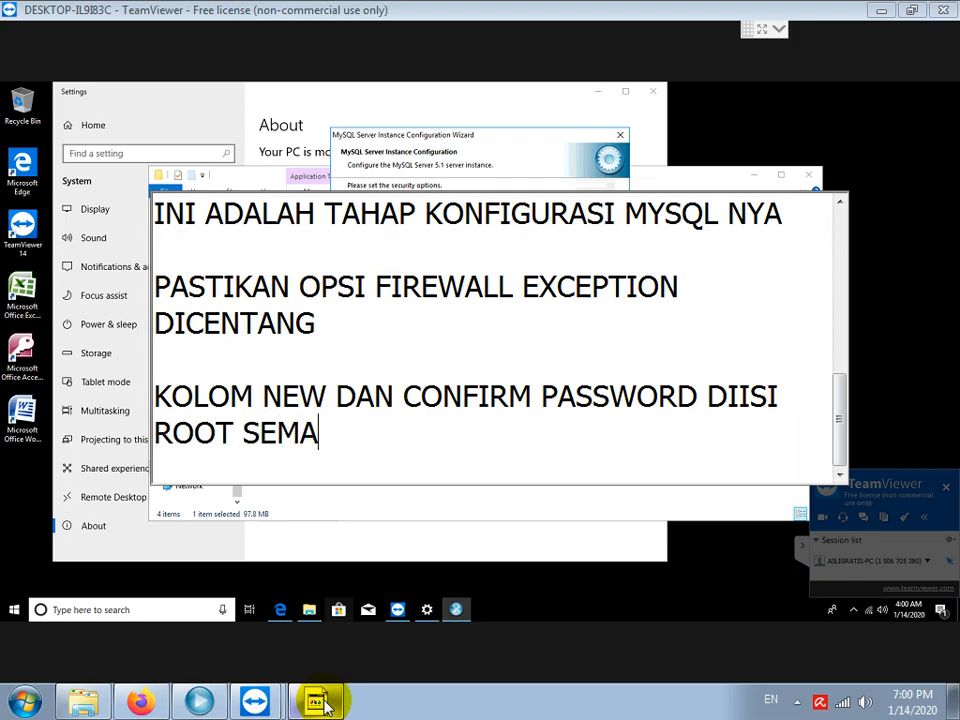
key(BackSpace)
text(UA KECIL SEMUA)
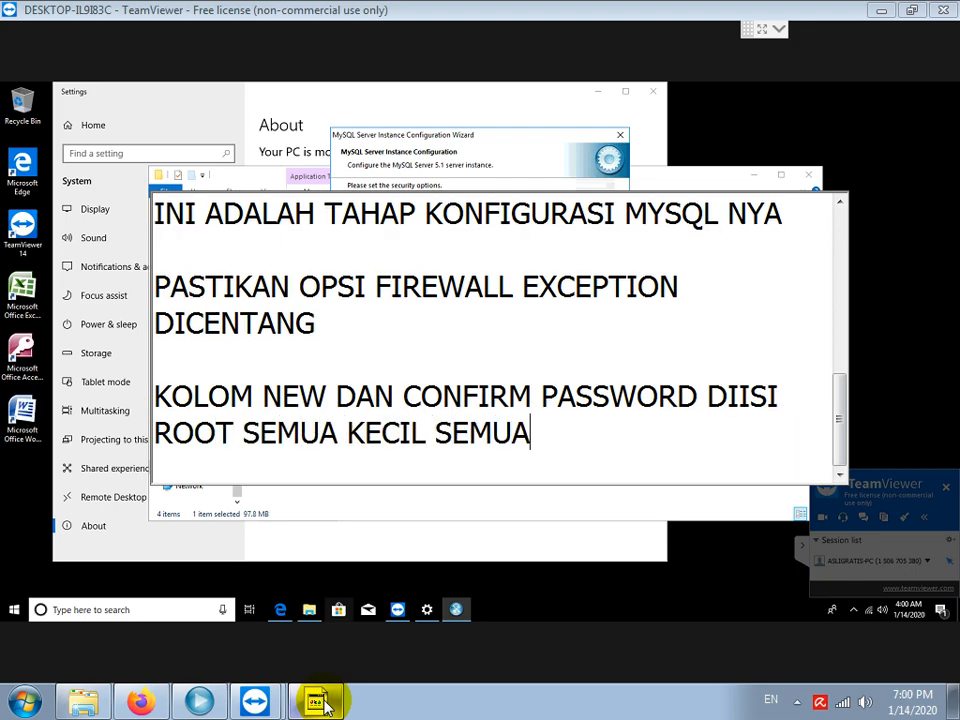
key(Return)
text(DAN)
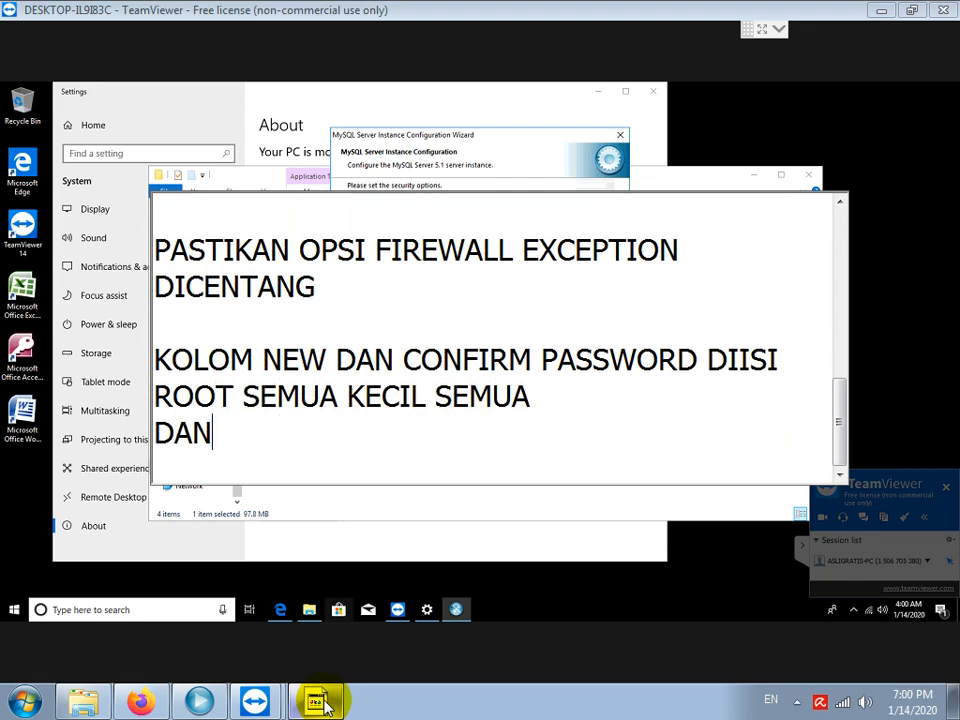
text( PASTIKAN OPSI)
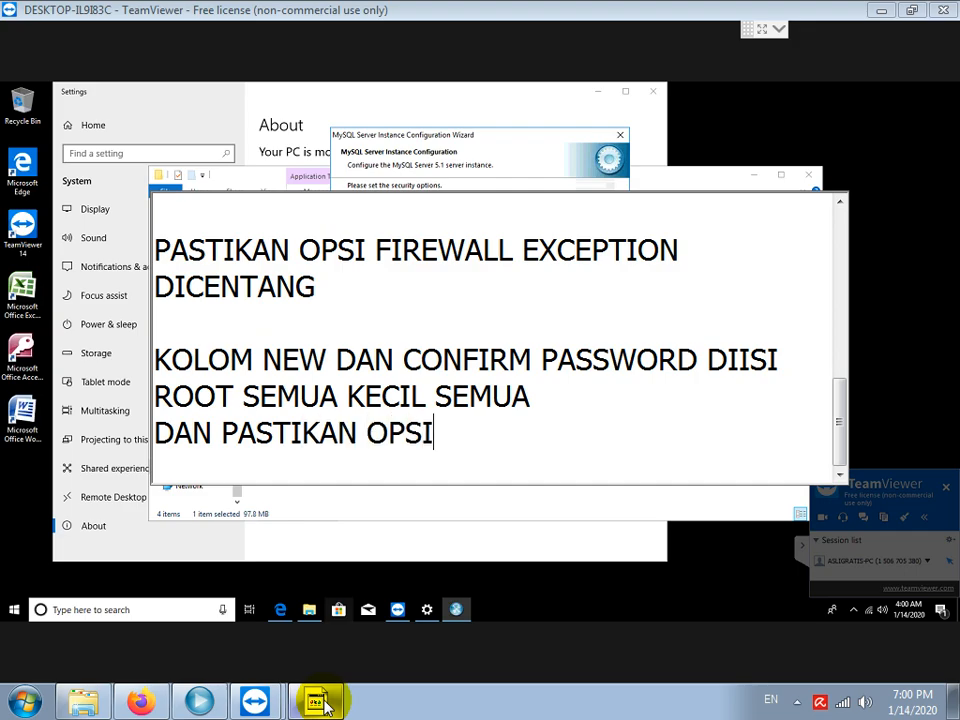
text( ENABLE )
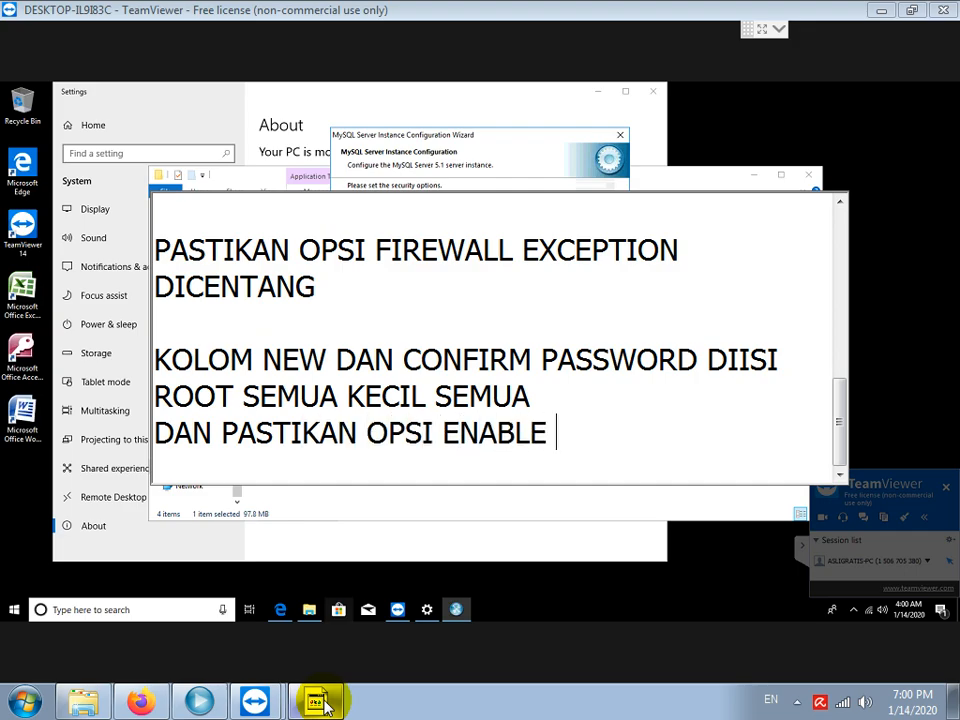
text(ROOT ACCCE)
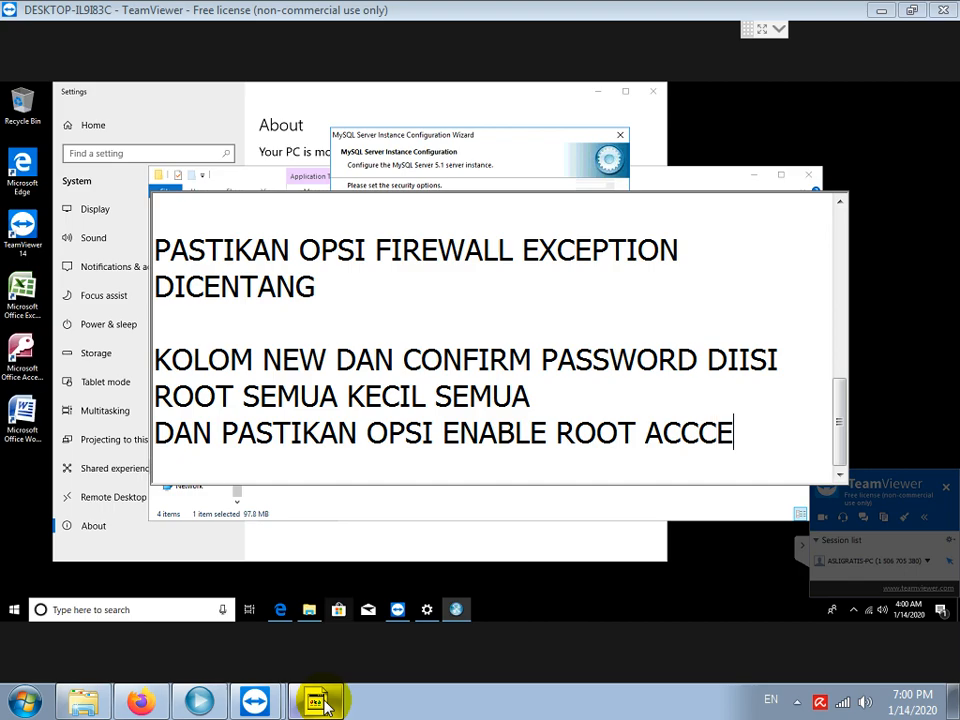
text(SS JUGA DICENTANG)
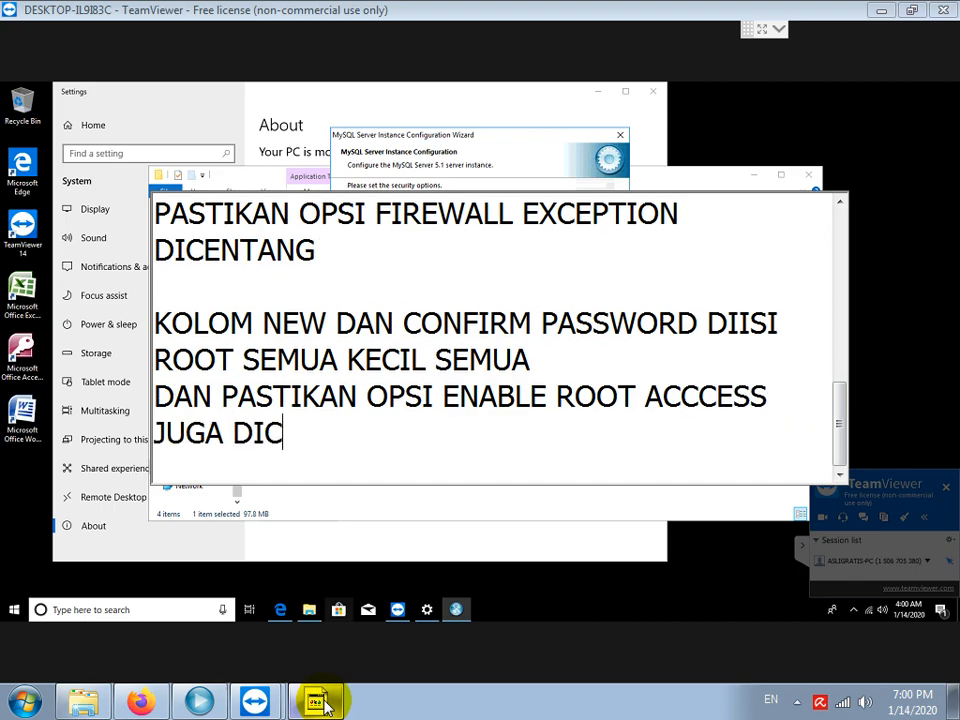
key(Return)
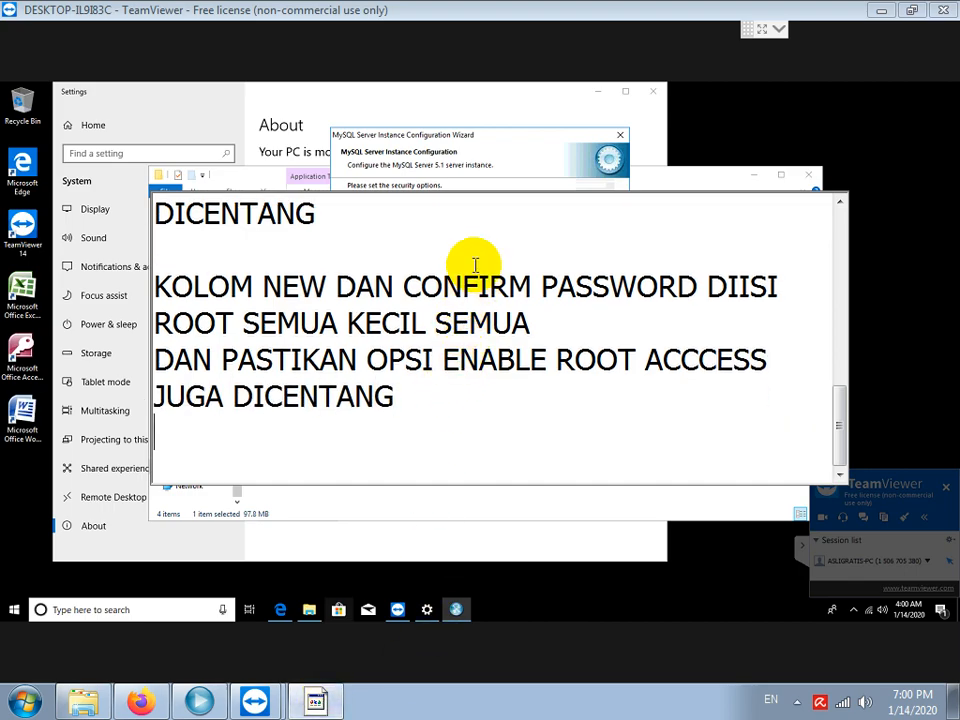
Enter and confirm the root password, enable remote root access, execute the configuration, and finish.
click(511, 165)
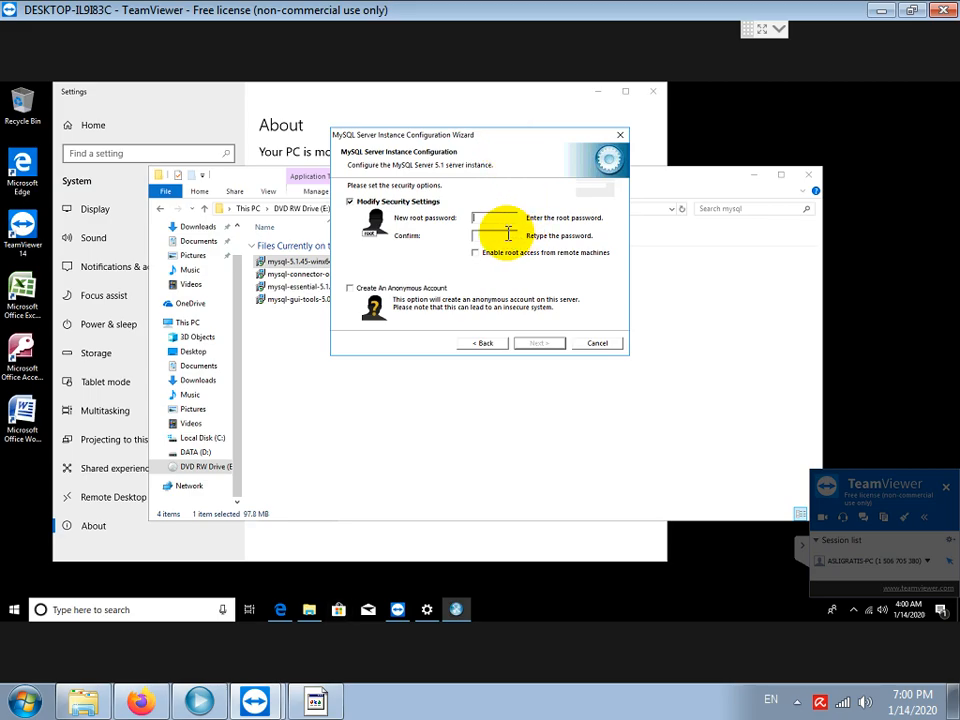
text(**)
click(496, 236)
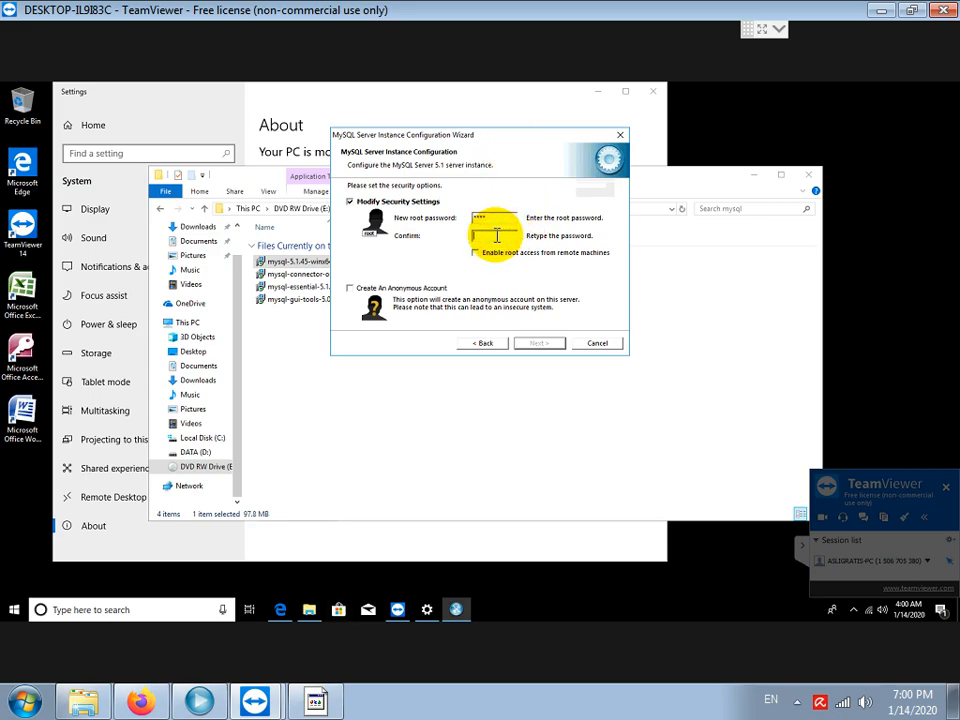
click(477, 254)
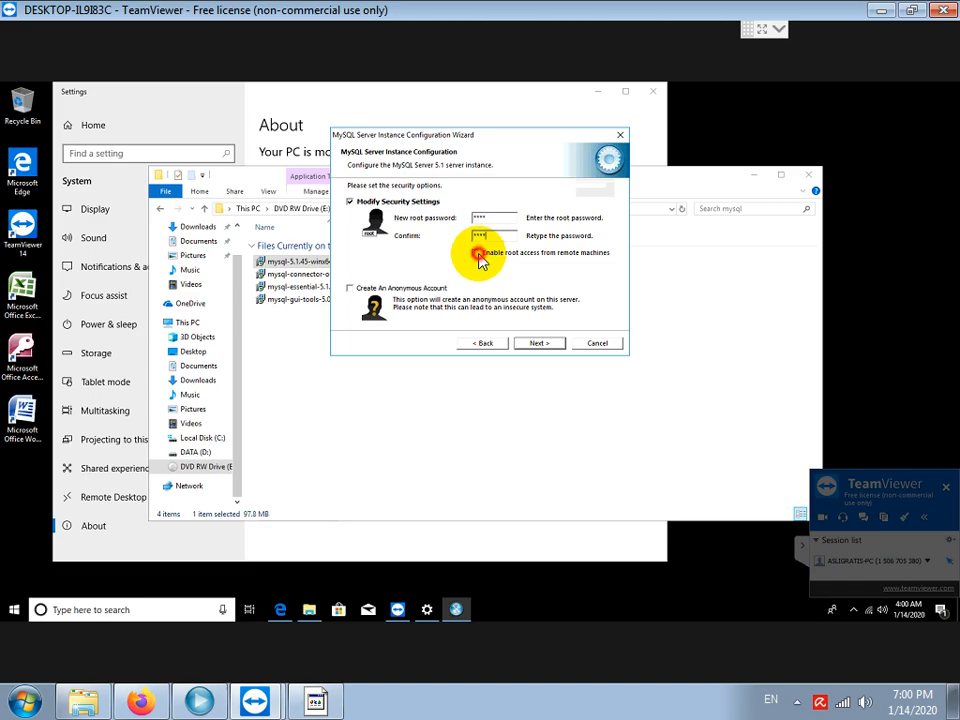
click(546, 344)
click(548, 344)
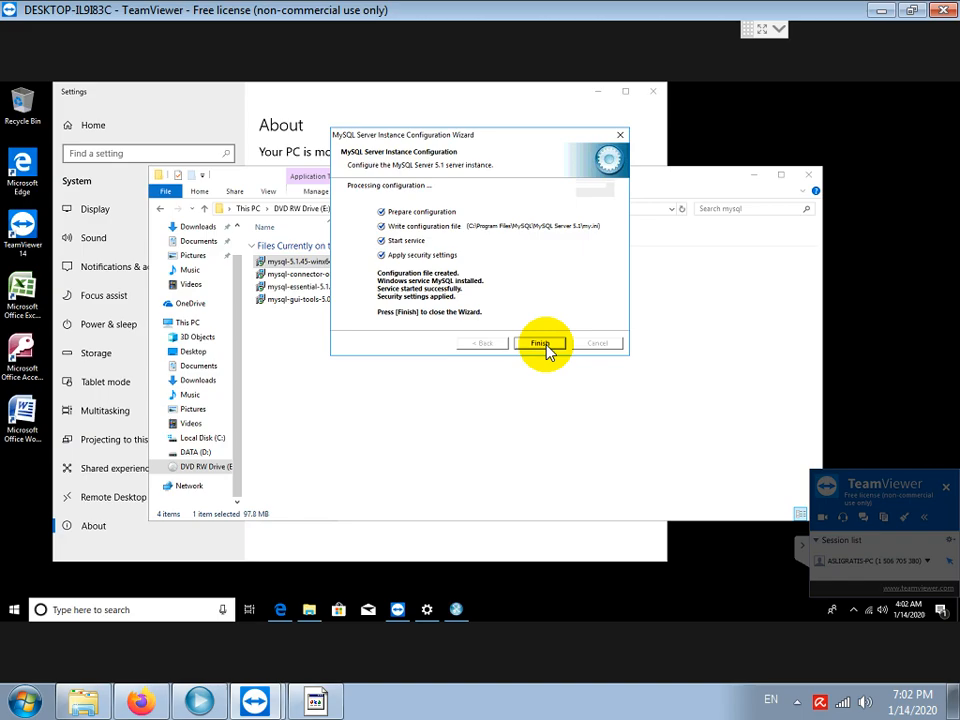
click(541, 344)
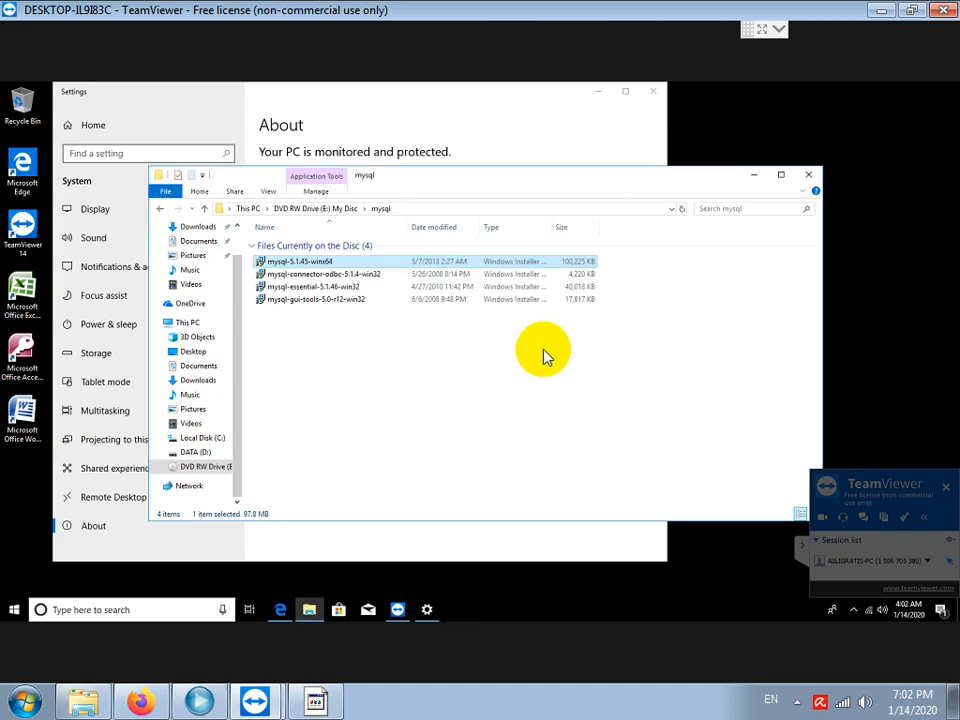
Add the line 'SELANJUTNYA INSTALL MYSQL CONNECTOR ODBC' to the Notepad notes.
click(317, 699)
key(Return)
key(Return)
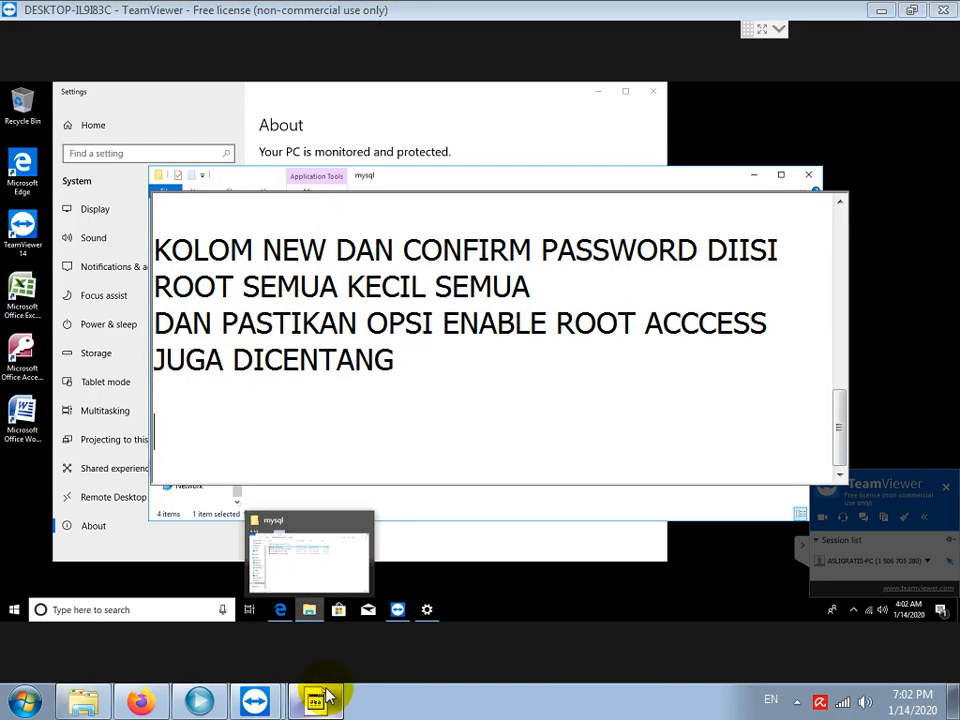
text(SELANJUTNYA I)
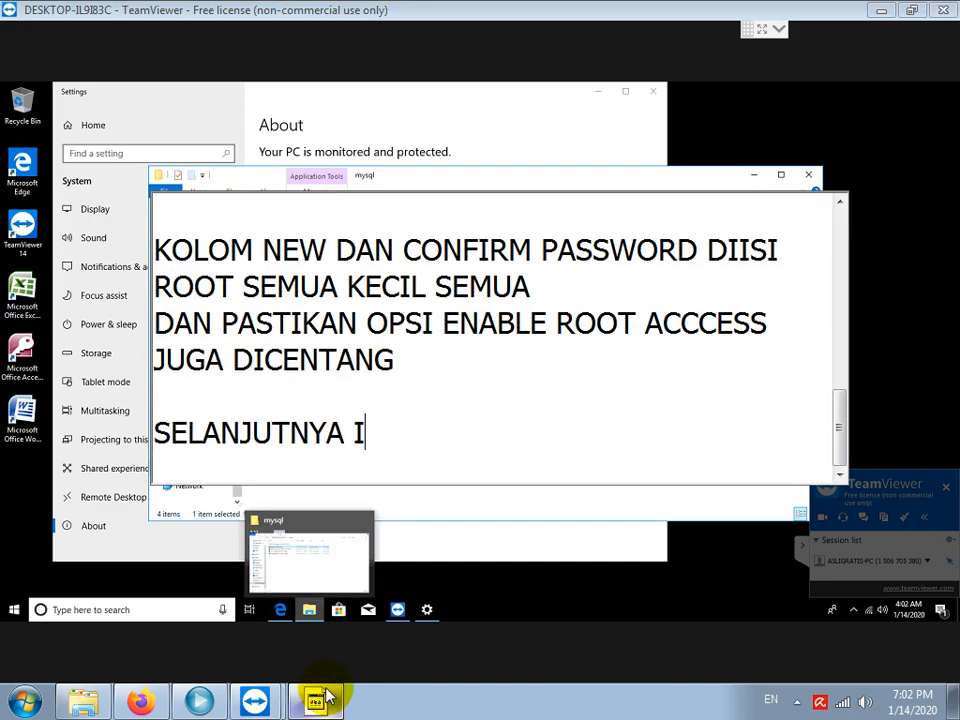
text(NSTAL;L)
key(BackSpace)
key(BackSpace)
text(L)
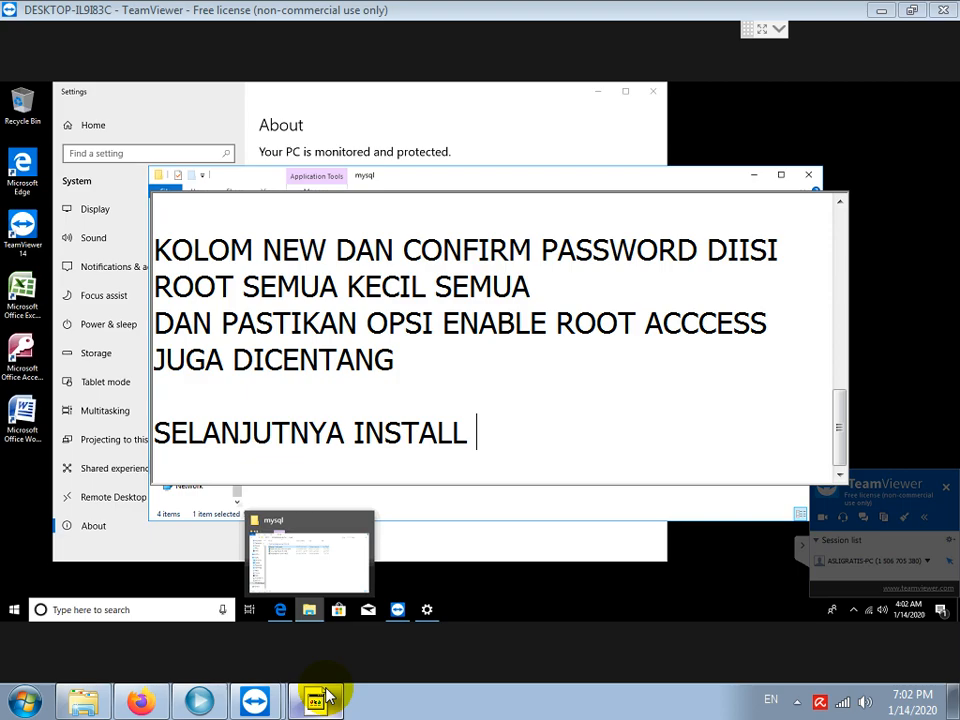
text( MYSQL CO)
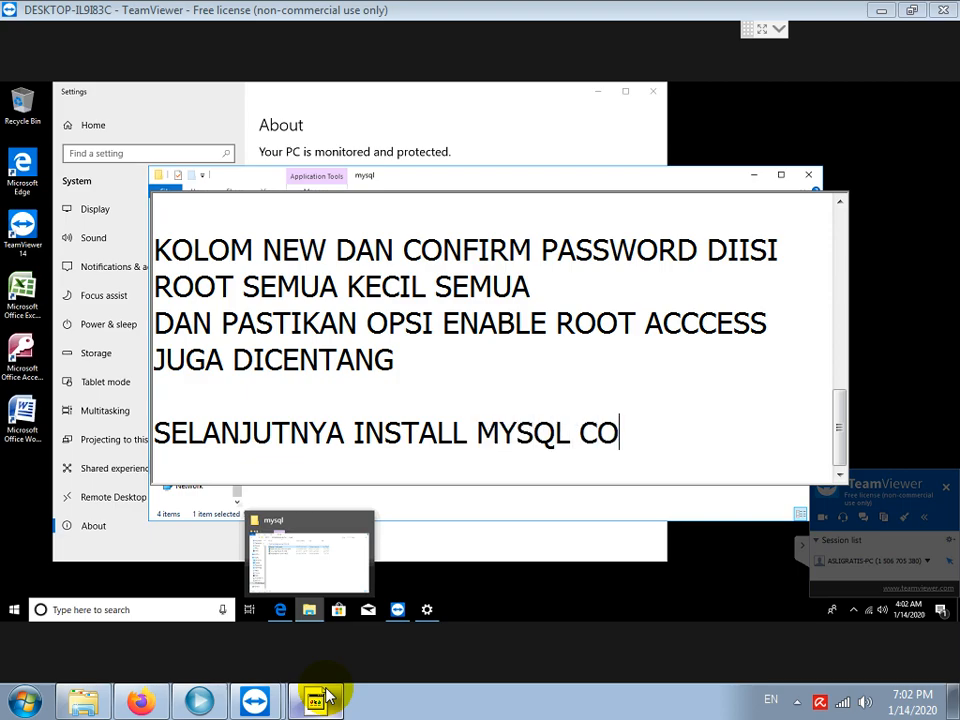
text(NNECTOR ODBC)
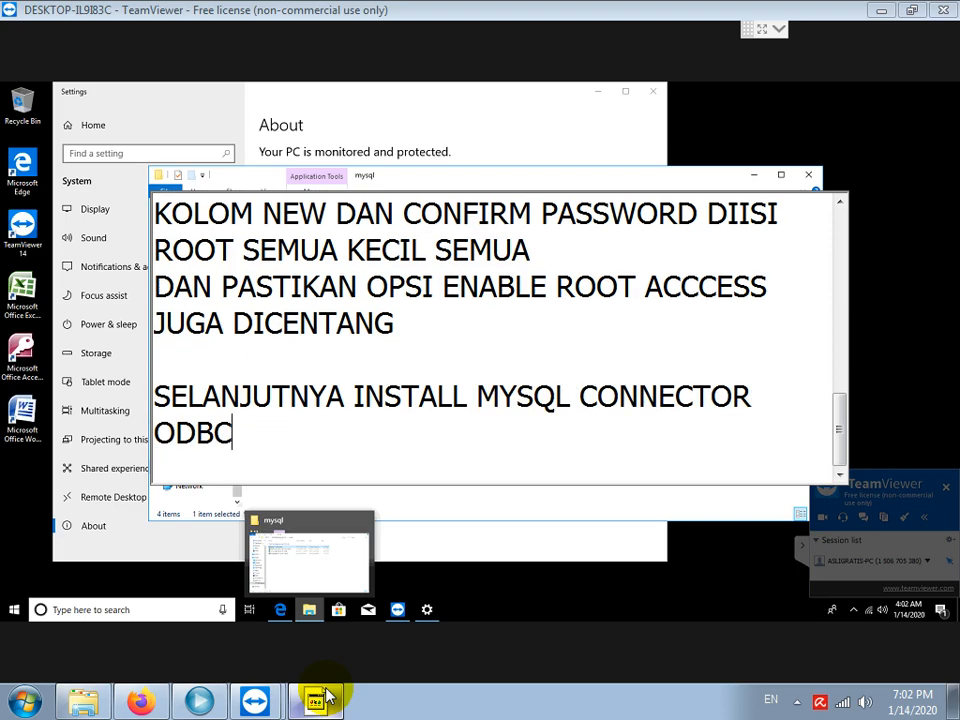
key(Return)
Install MySQL Connector/ODBC 5.1 from mysql-connector-odbc-5.1.4-win32 using the Typical setup.
click(355, 280)
click(741, 315)
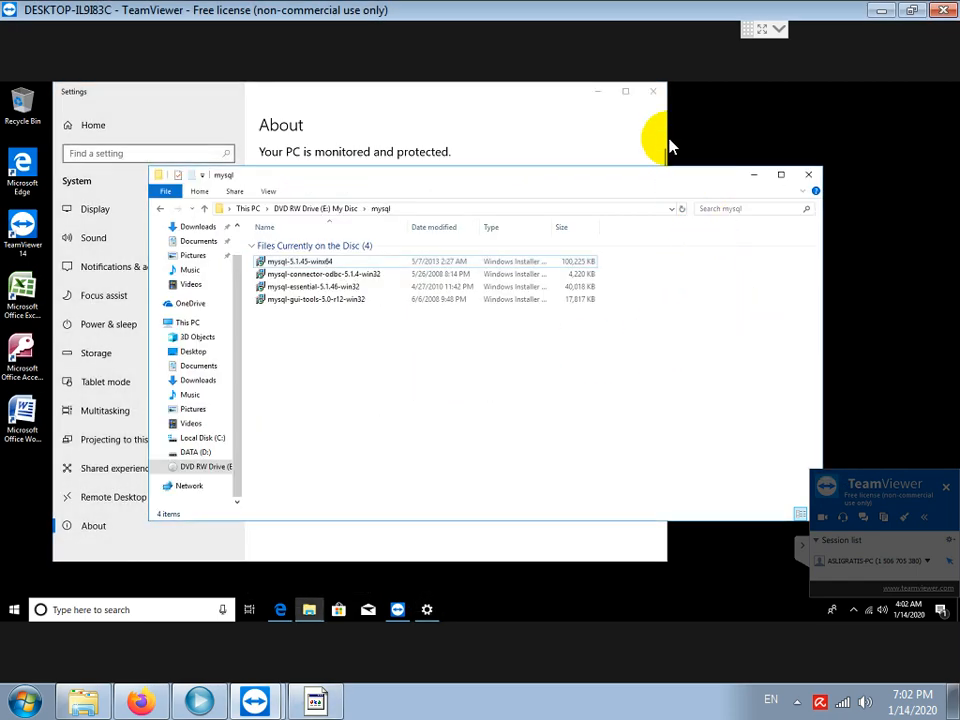
click(654, 95)
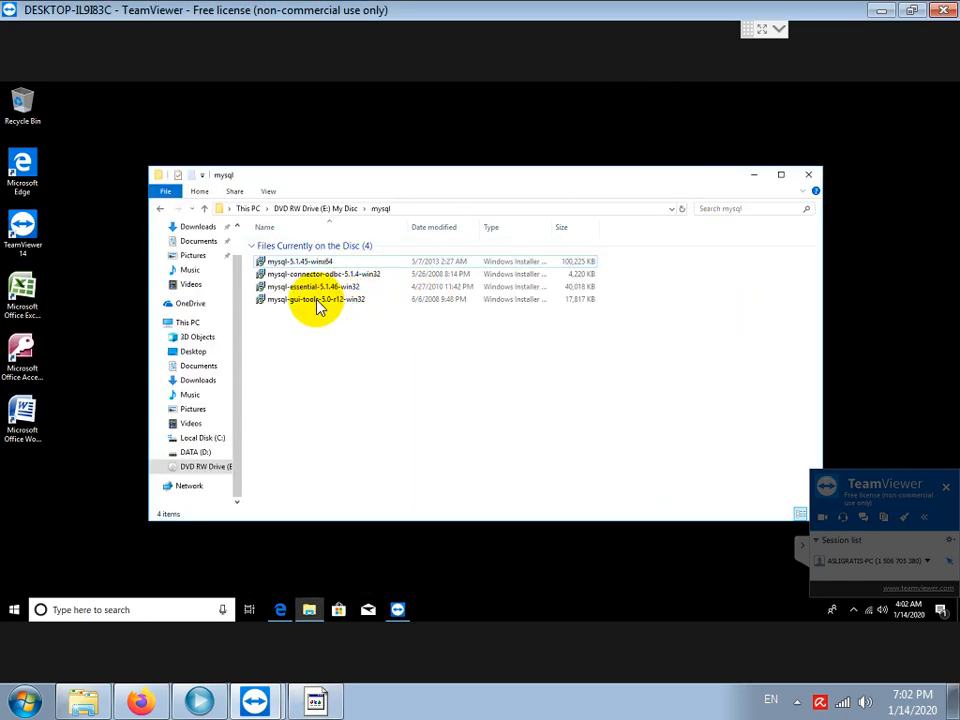
click(305, 274)
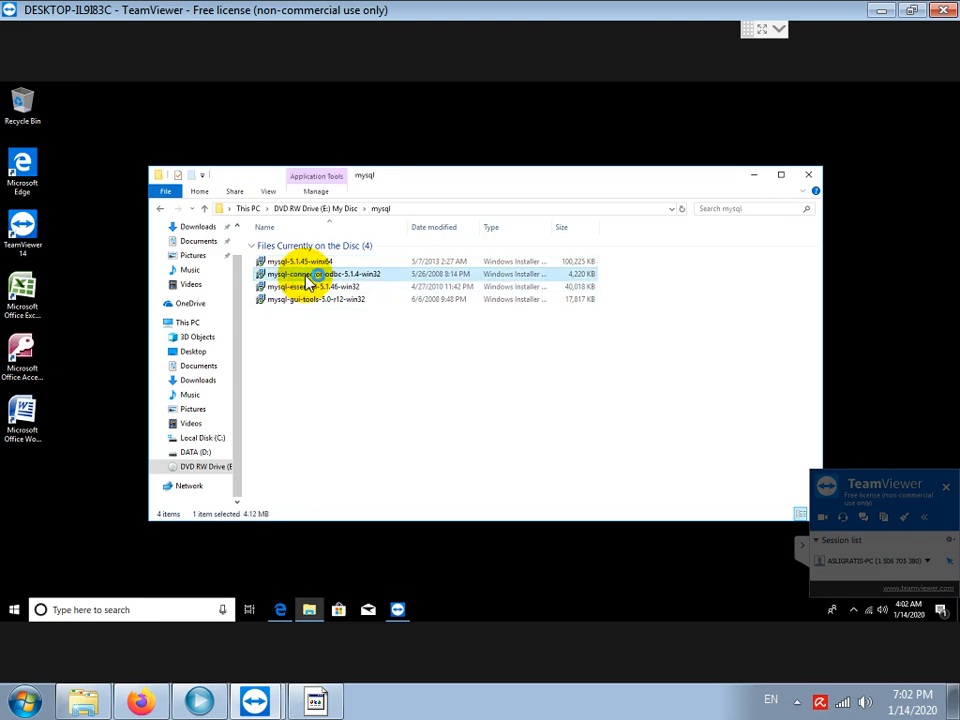
double_click(307, 276)
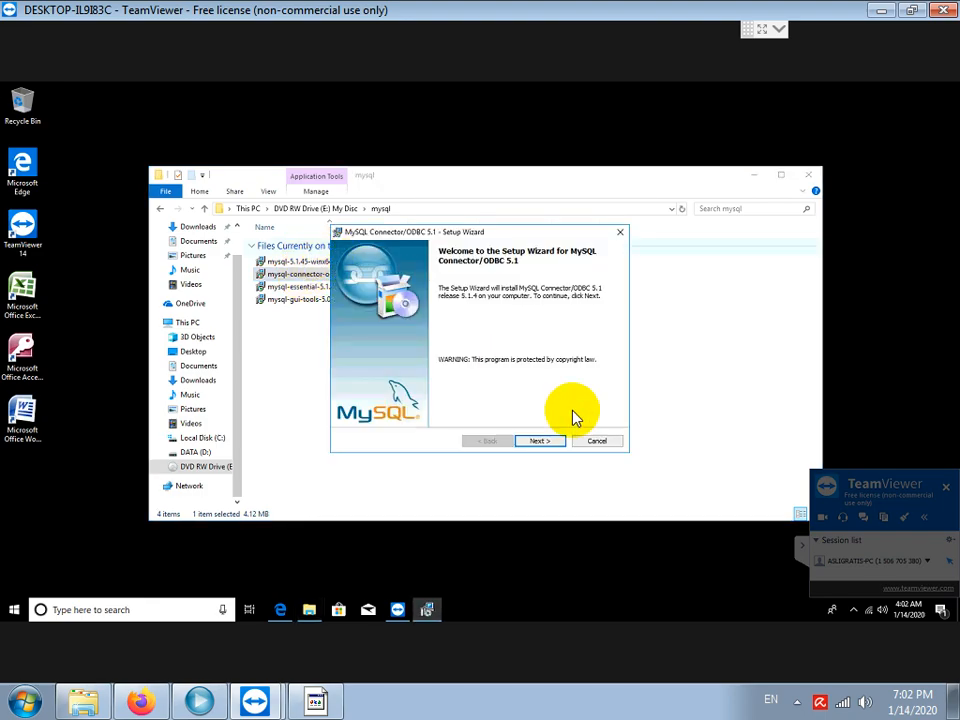
click(539, 442)
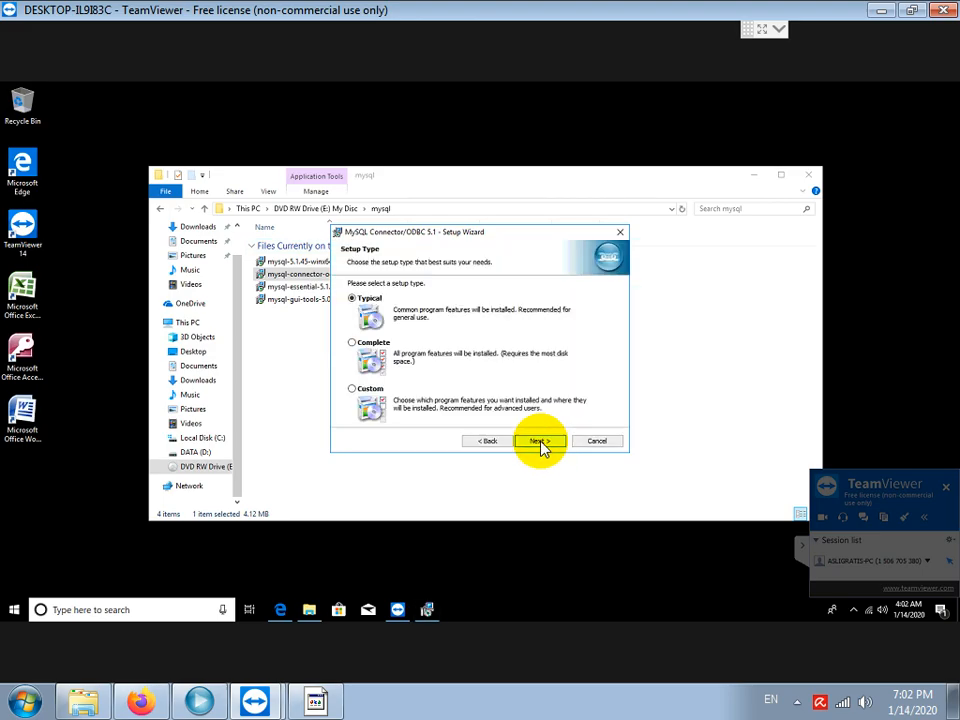
click(539, 442)
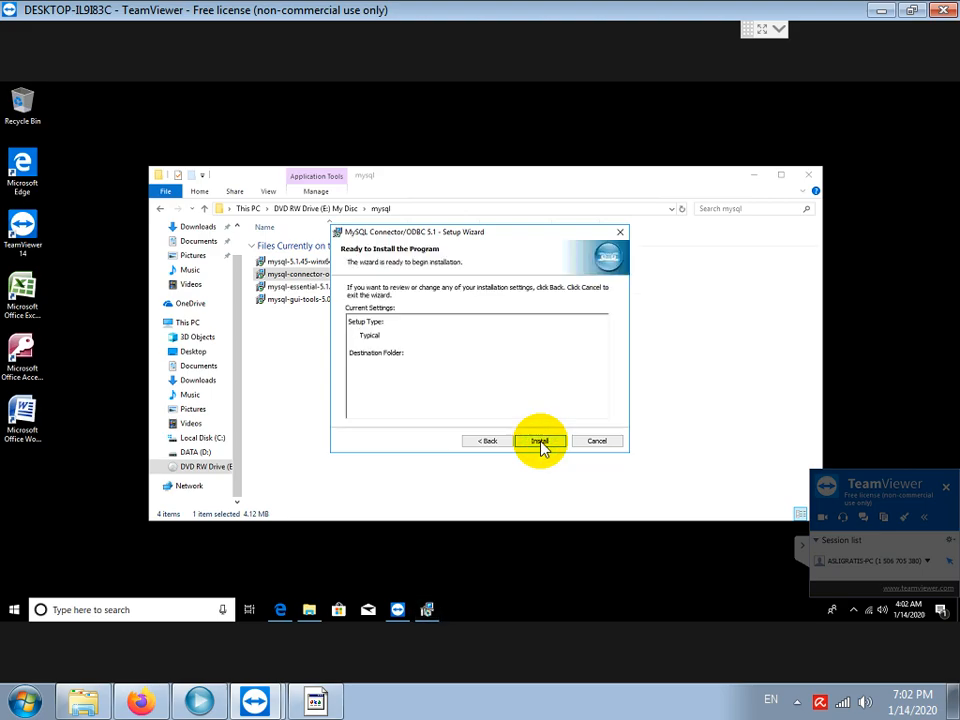
click(539, 442)
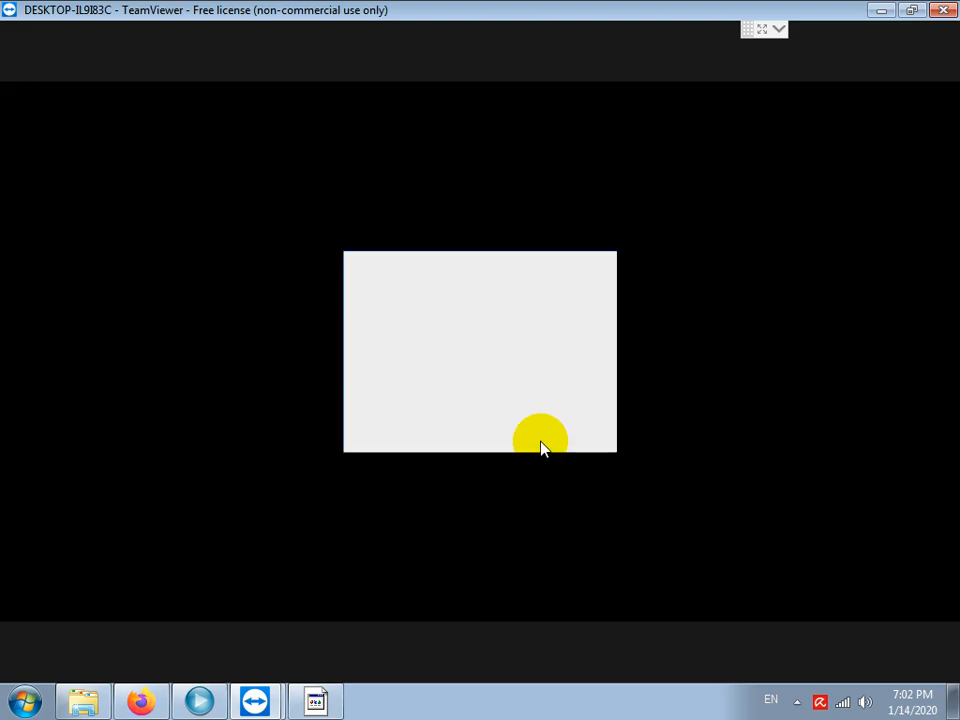
click(421, 430)
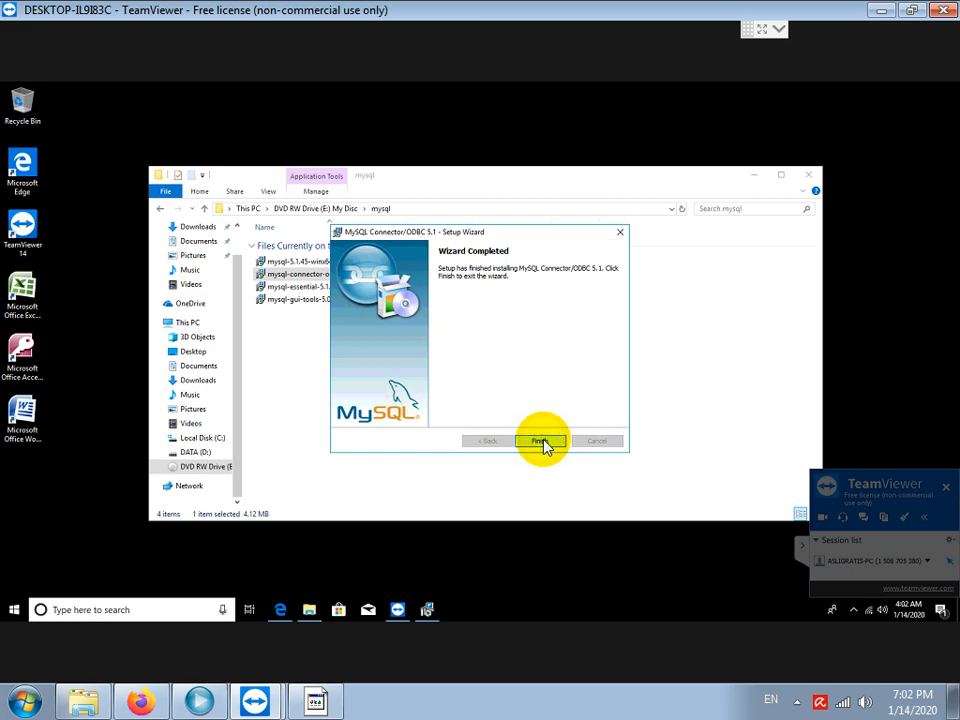
click(541, 443)
click(325, 705)
Add the line 'BERIKUTNYA INSTALL MYSQL GUI TOOLS' to the notes.
key(Return)
key(Return)
text(BERIKUTNYA I)
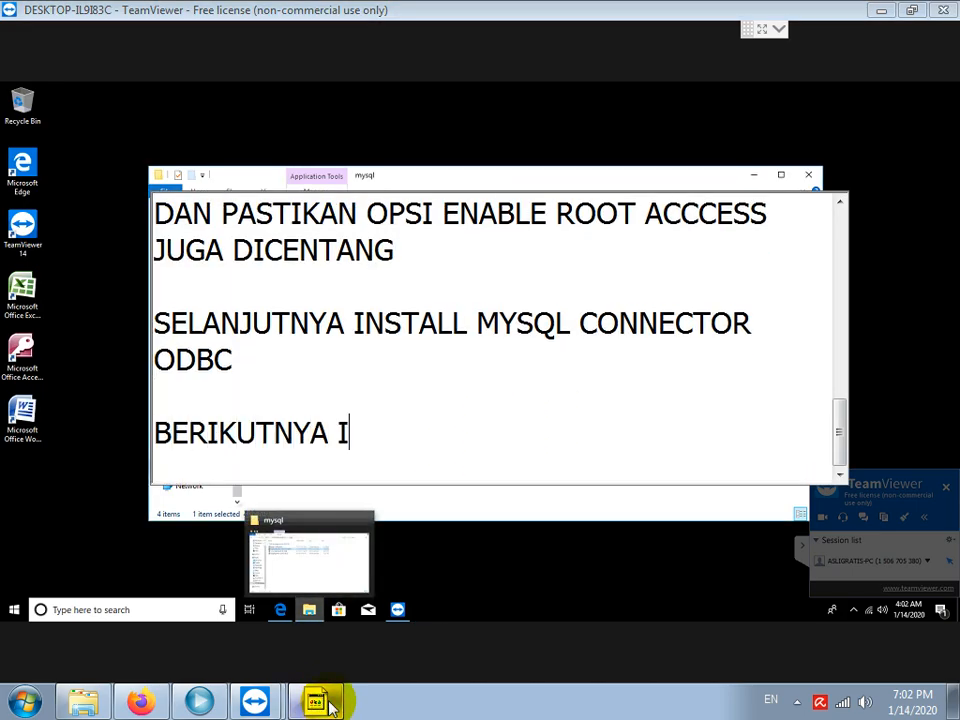
text(NSTALL MYSQL )
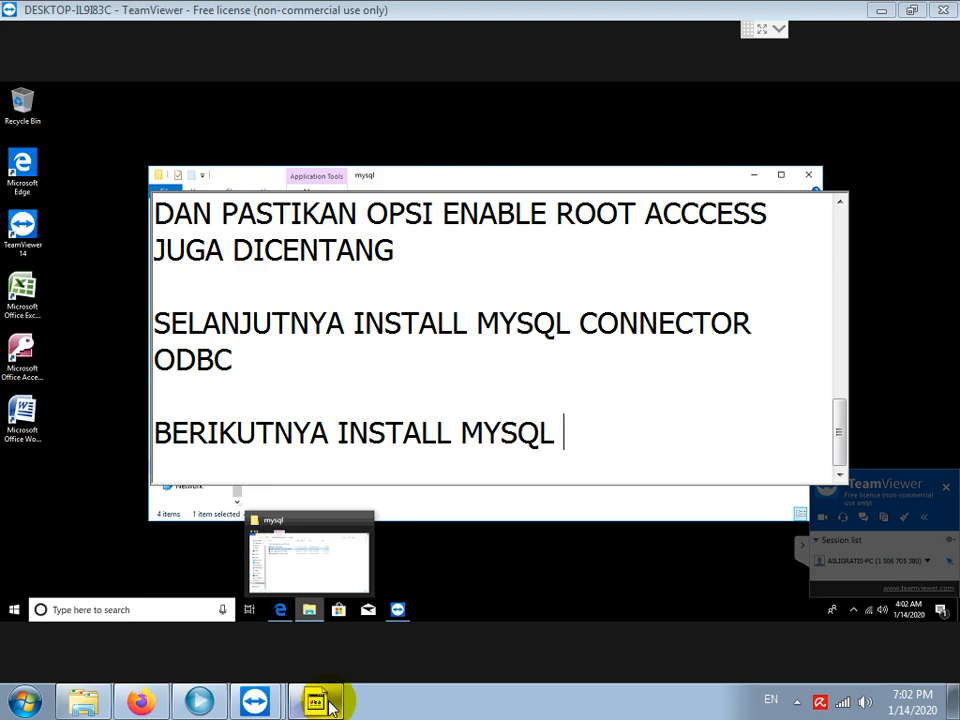
text(GUI TOOLS)
key(Return)
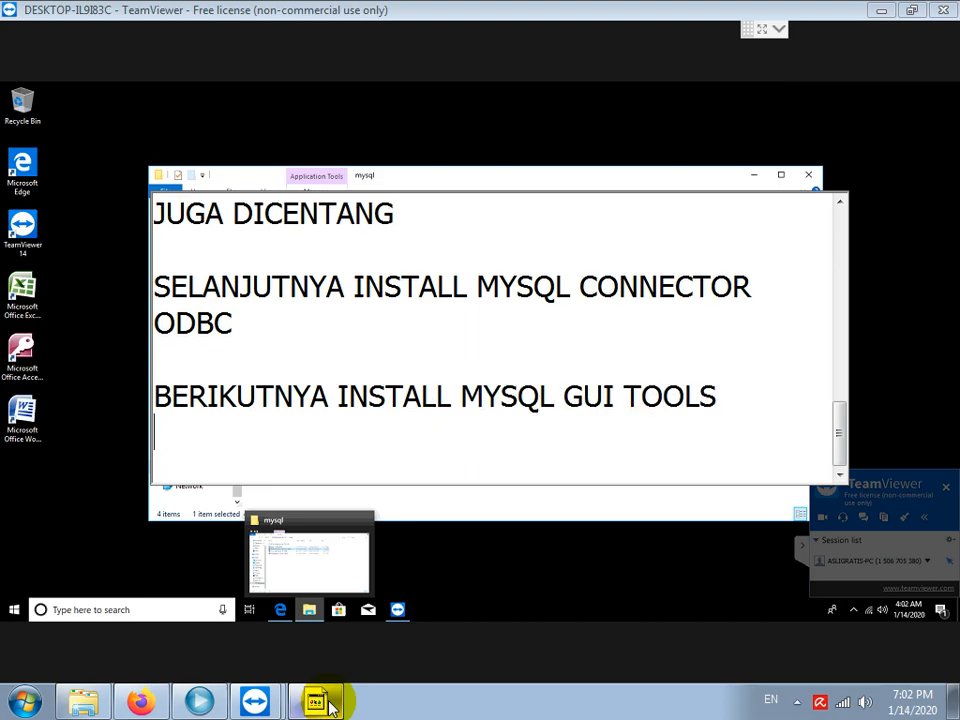
Launch the mysql-gui-tools-5.0-r12-win32 installer and accept its license terms.
click(334, 561)
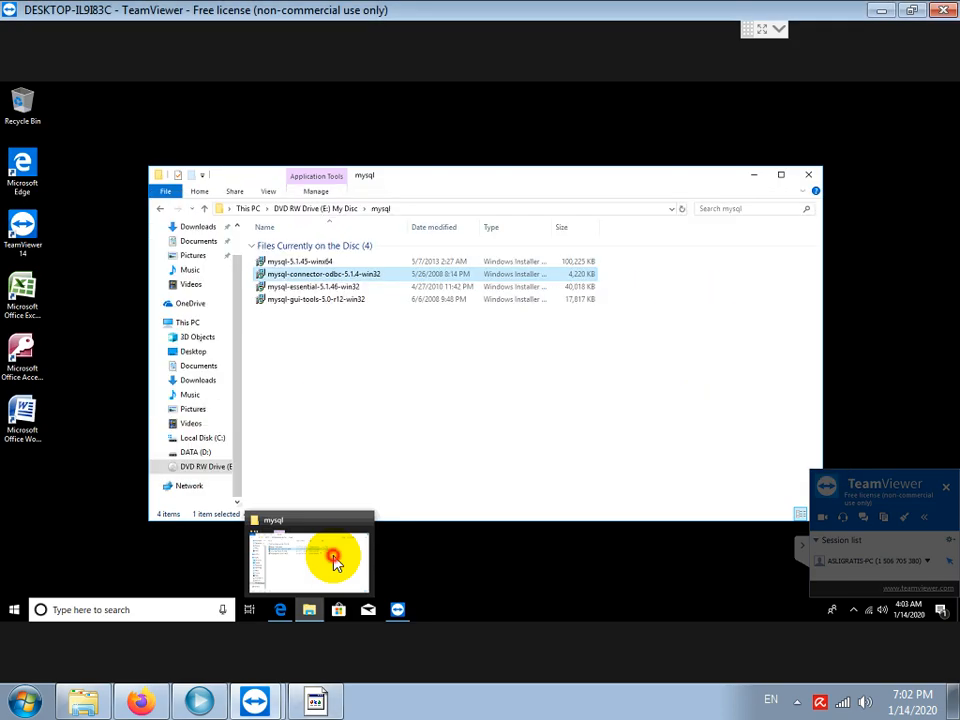
click(298, 303)
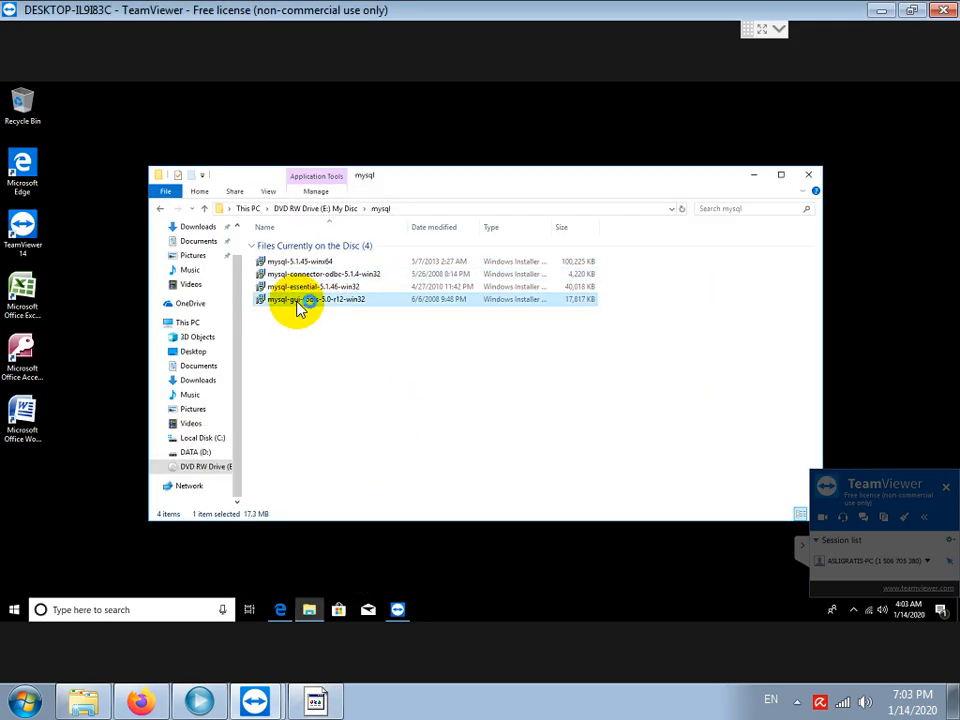
double_click(298, 303)
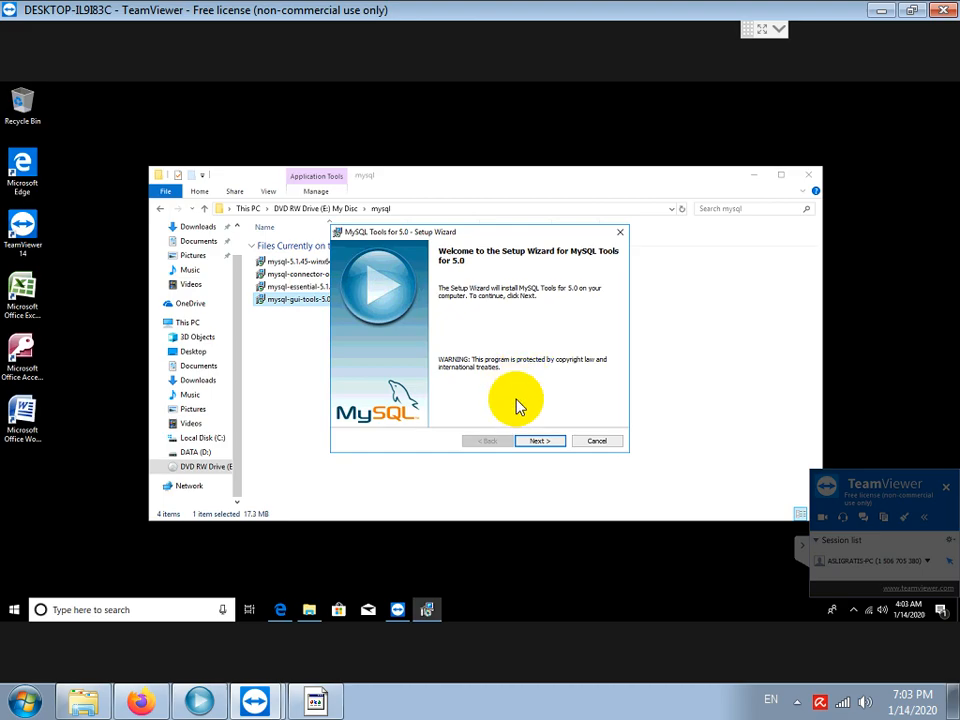
click(537, 442)
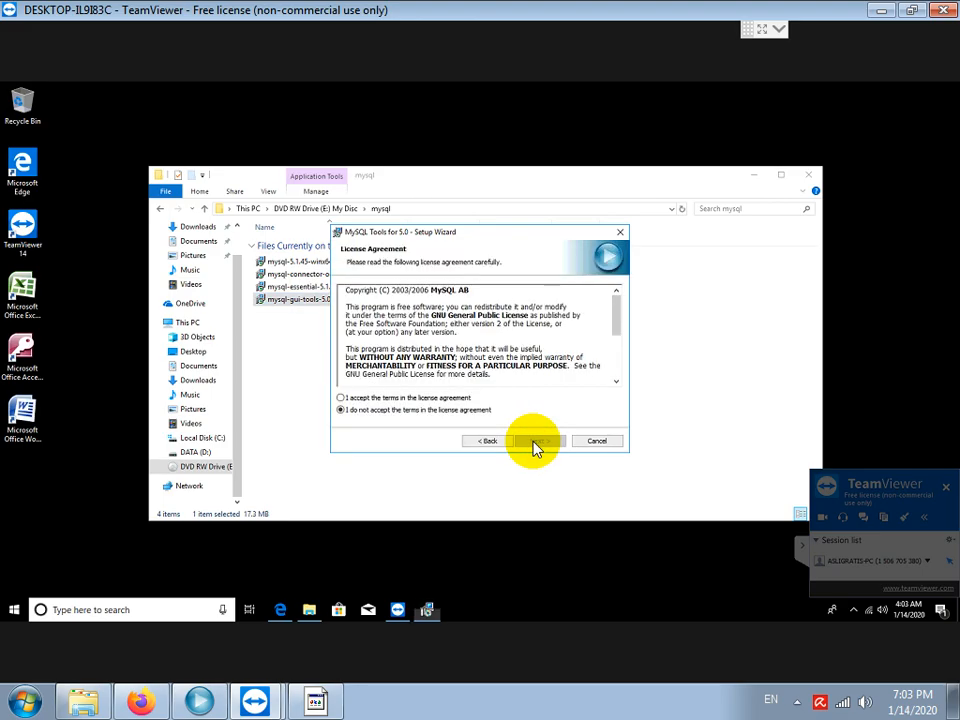
click(455, 398)
click(539, 443)
Install MySQL Tools for 5.0 with the default folder and Complete setup, then finish the wizard.
click(539, 442)
click(539, 442)
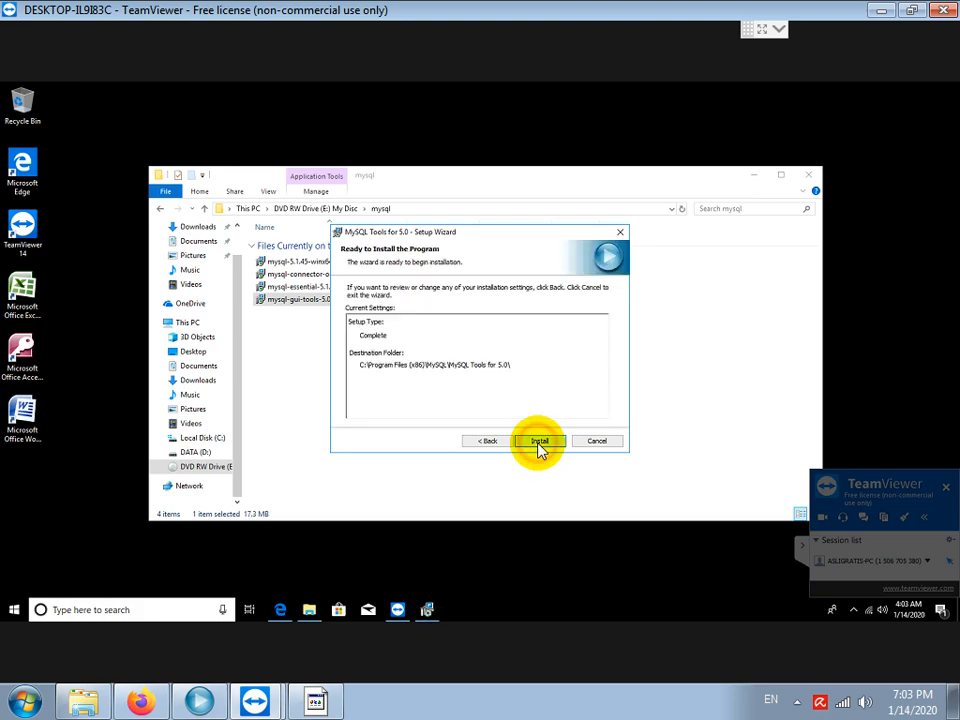
click(539, 442)
click(435, 433)
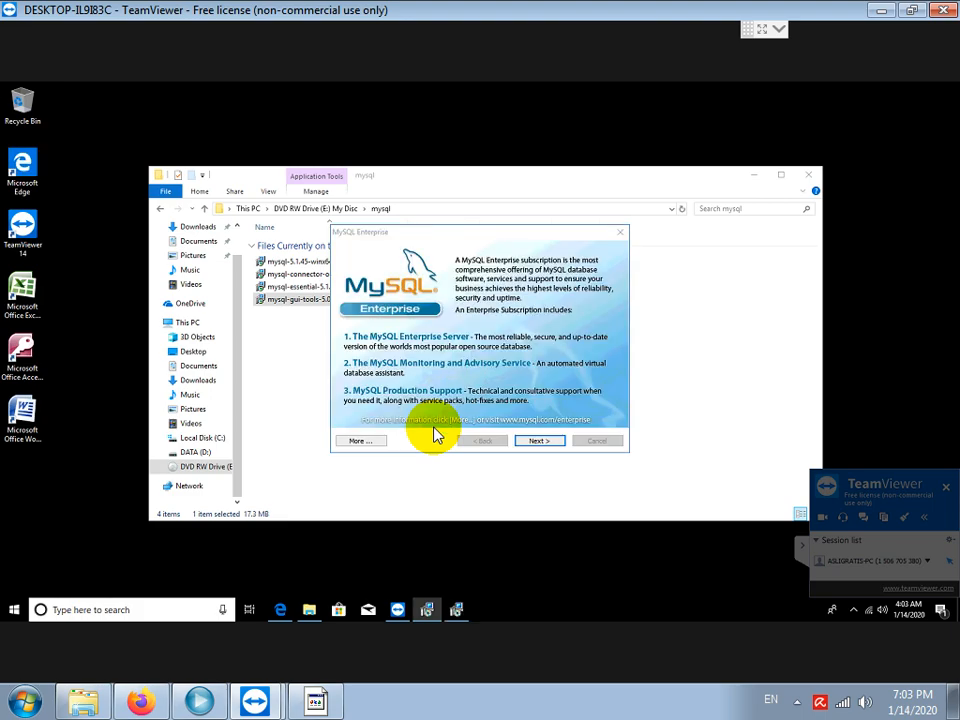
click(542, 441)
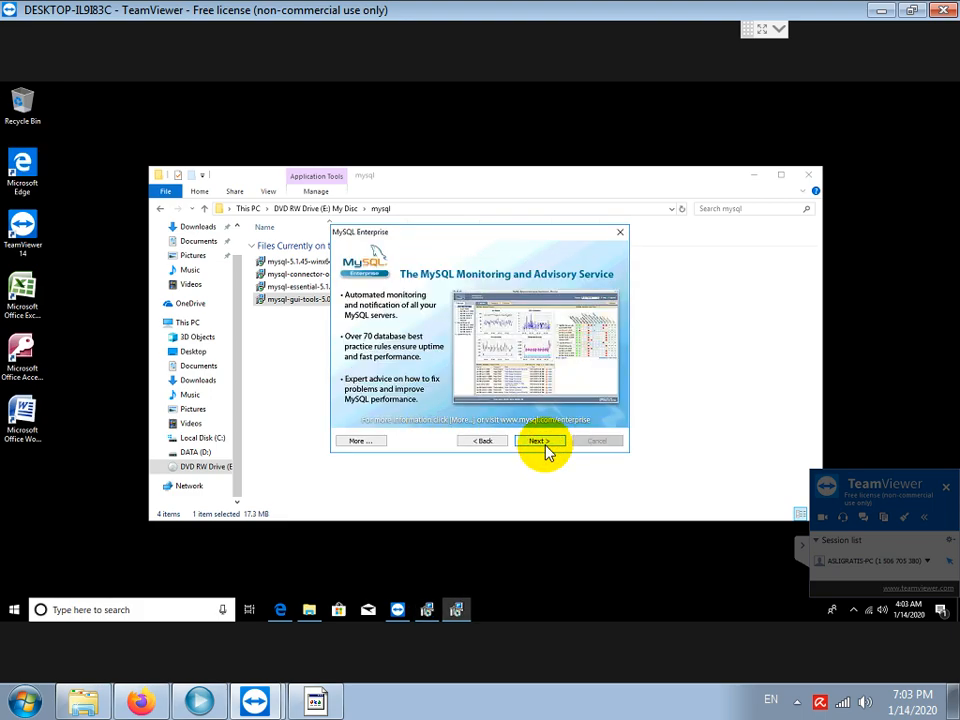
click(540, 441)
click(540, 441)
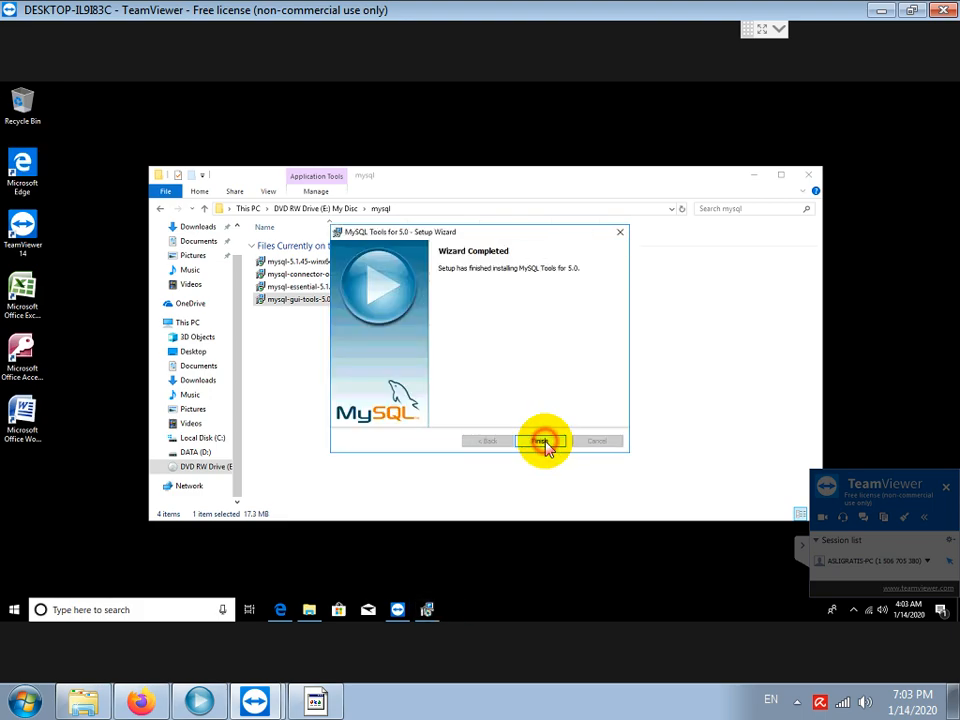
Add the line 'LALU INSTALL SETUP SOFTWARE HOTEL NYA' to the notes.
click(338, 698)
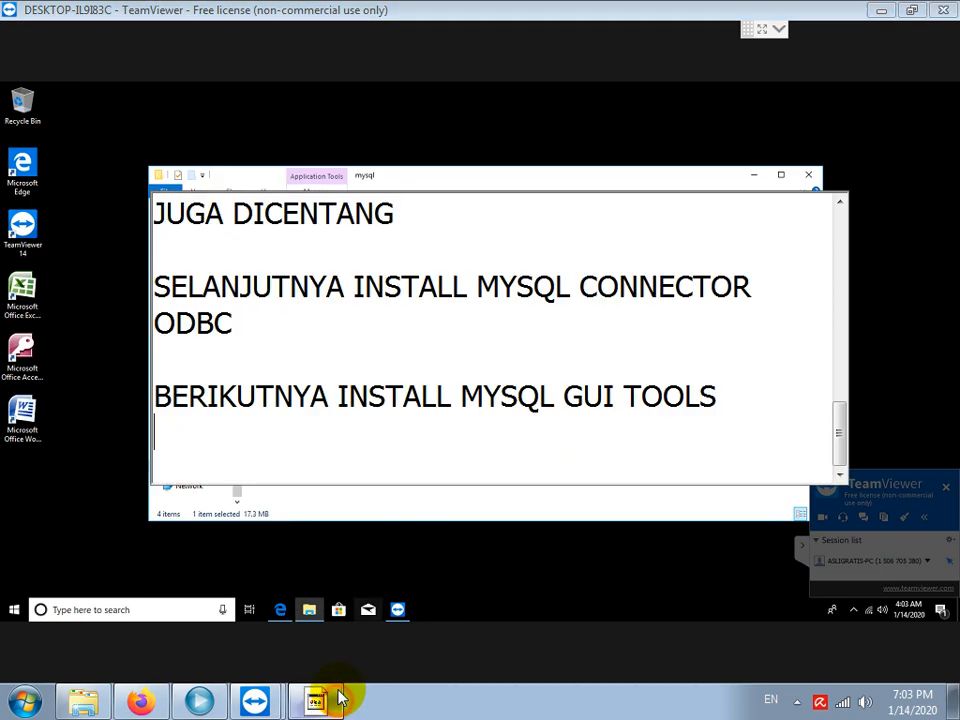
key(Return)
text(LALU INSTALL SETU)
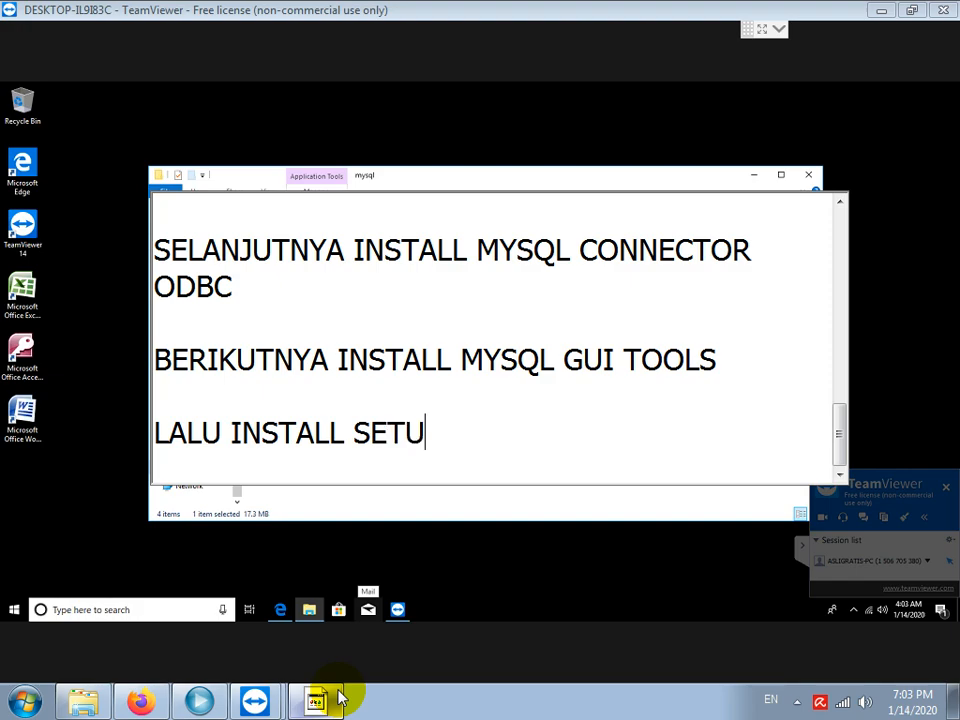
text(P SOFTWARE H)
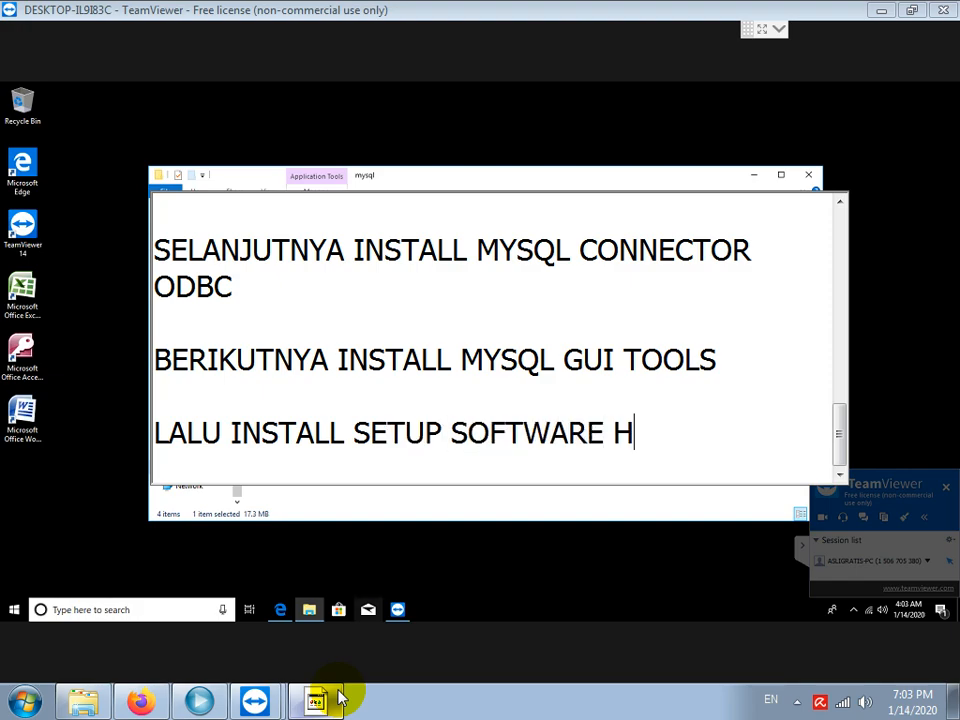
text(OTEL NYA)
key(Return)
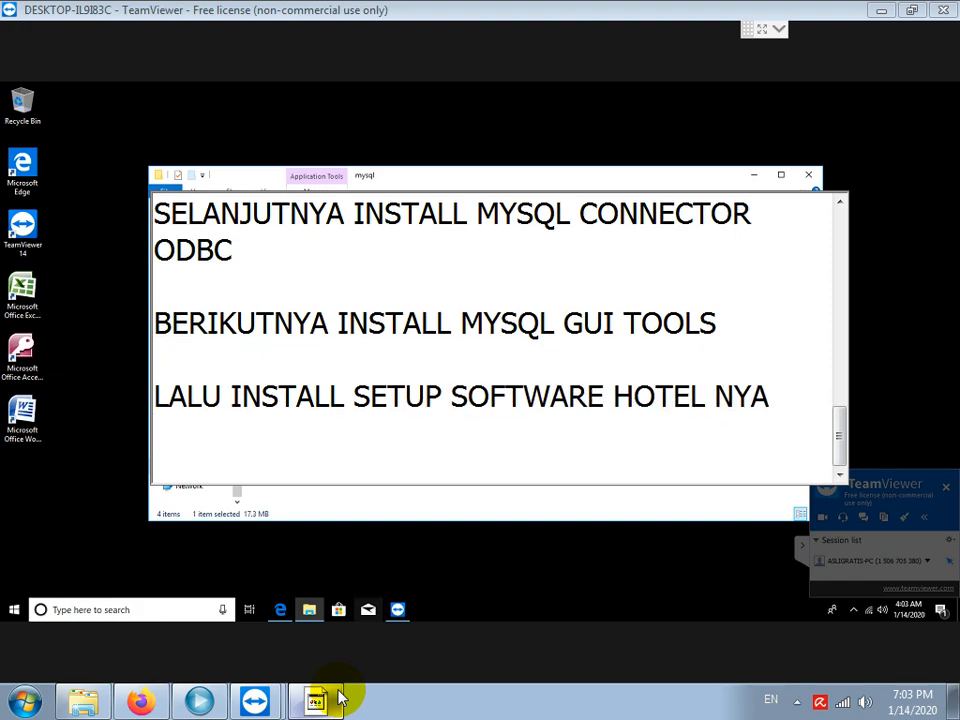
Run the setup in the DVD's Setup Hotel folder as administrator.
click(332, 574)
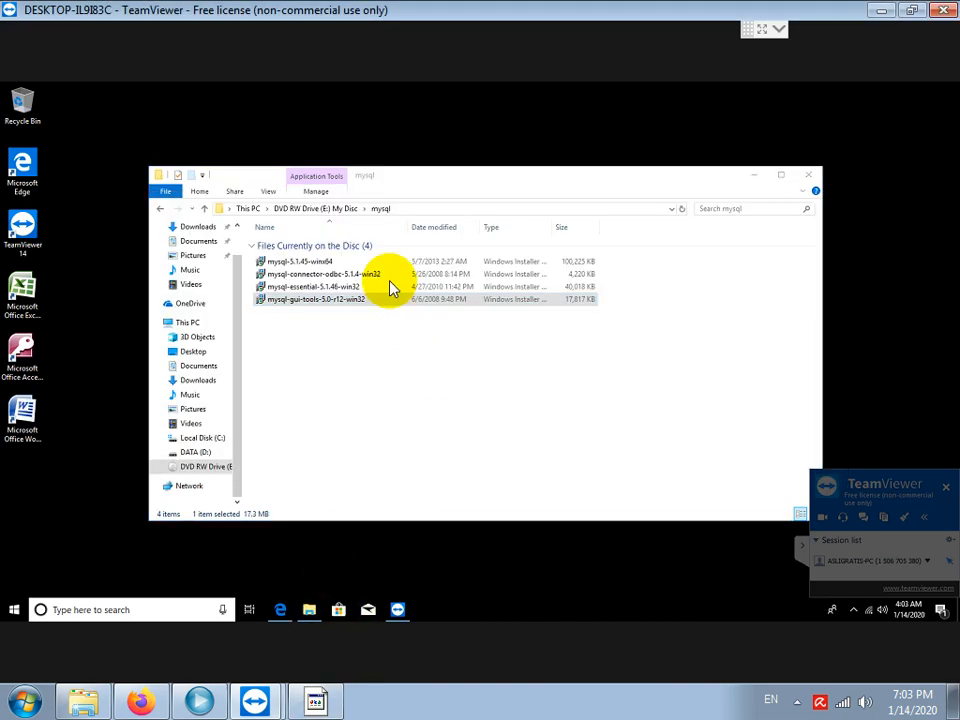
click(347, 209)
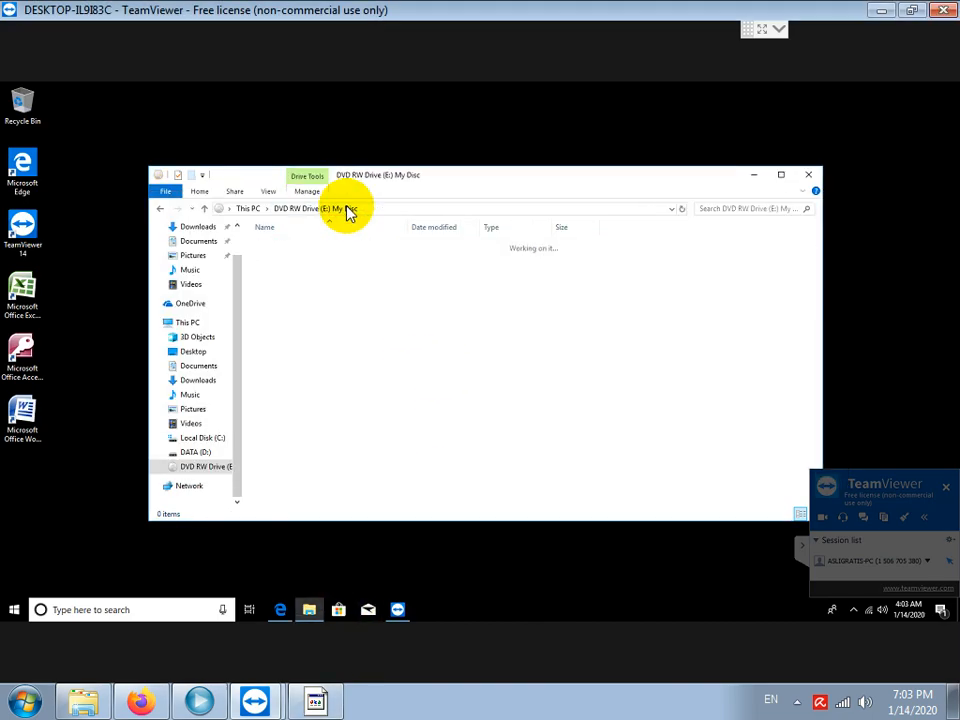
double_click(289, 275)
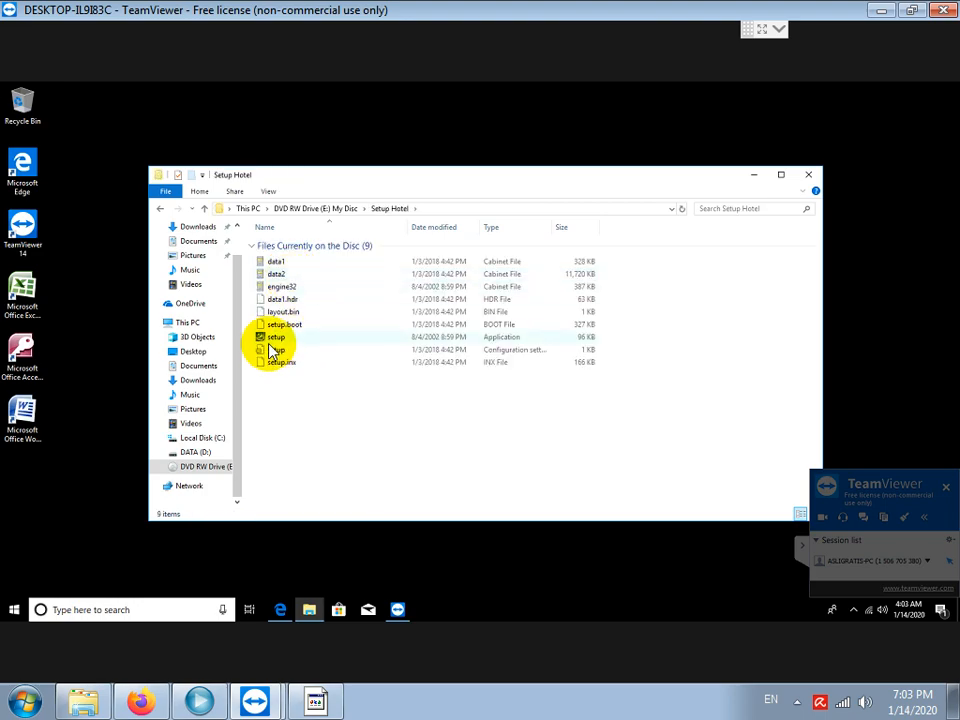
click(275, 337)
right_click(278, 341)
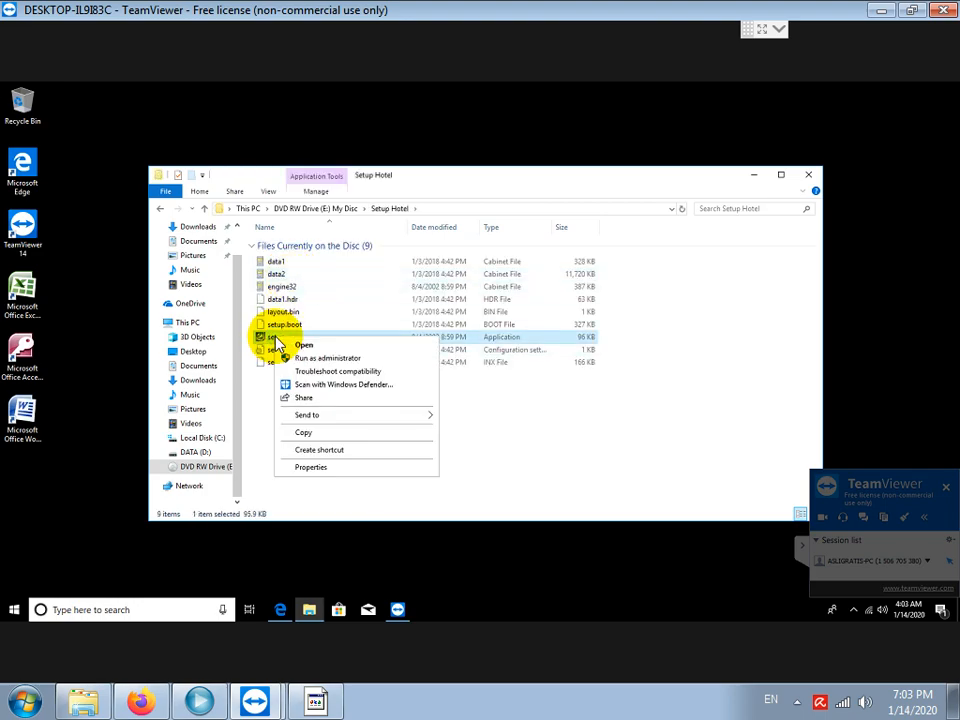
click(340, 358)
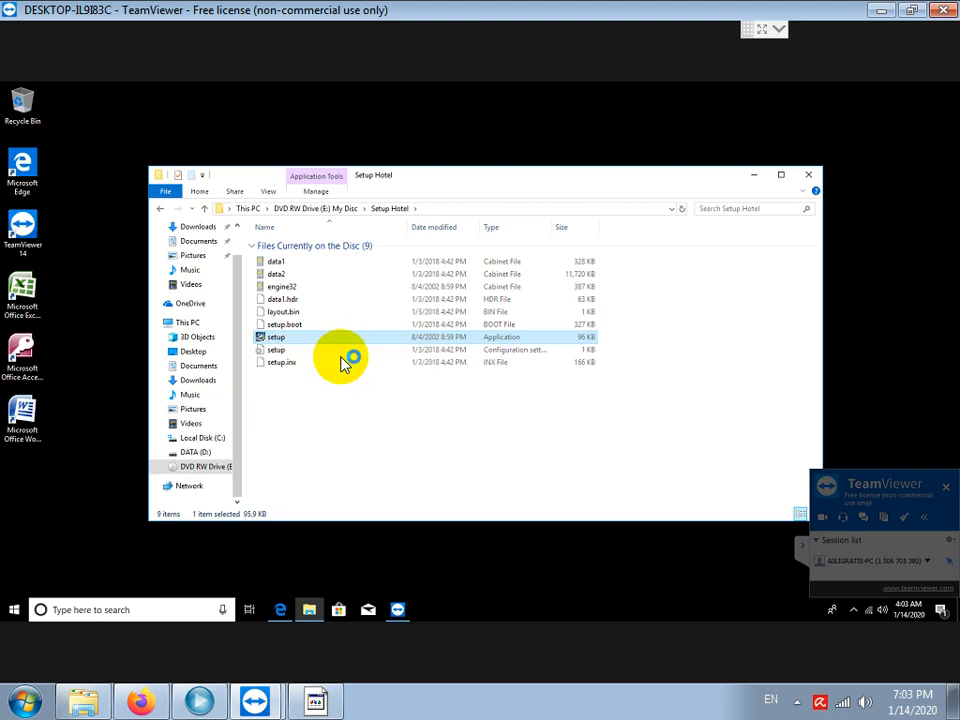
click(419, 428)
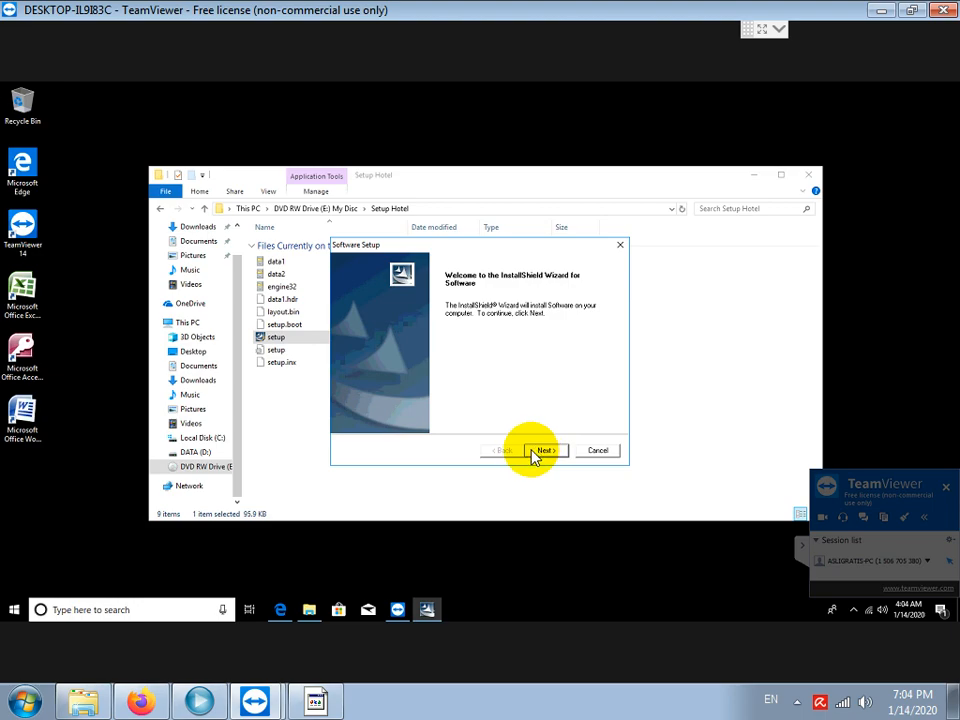
Accept the license and install the hotel software with the Complete setup type.
click(541, 452)
click(464, 408)
click(546, 452)
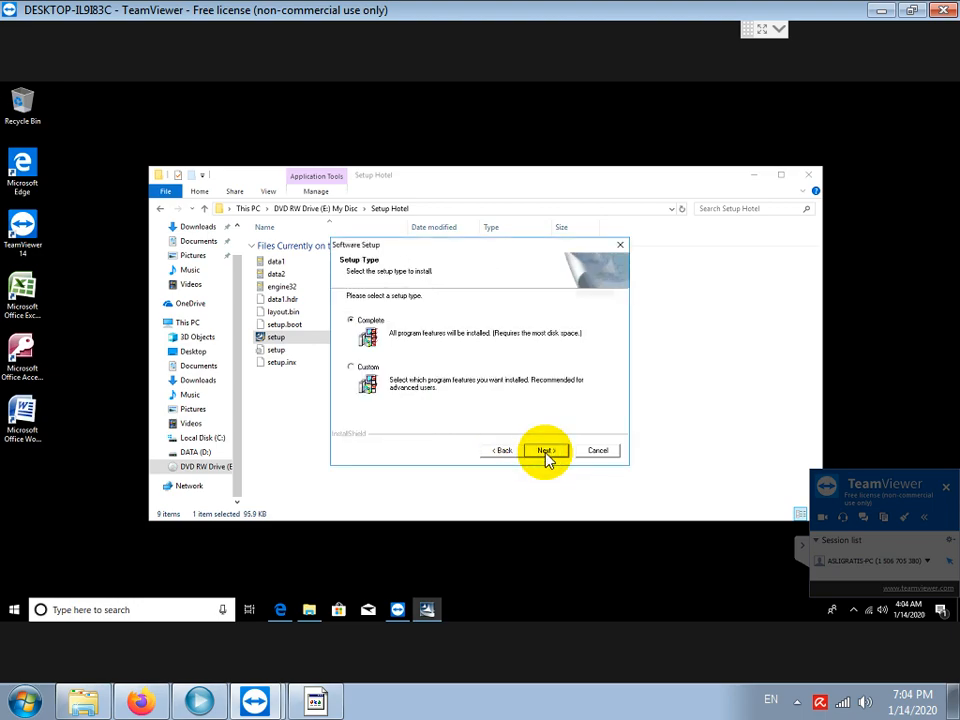
click(546, 452)
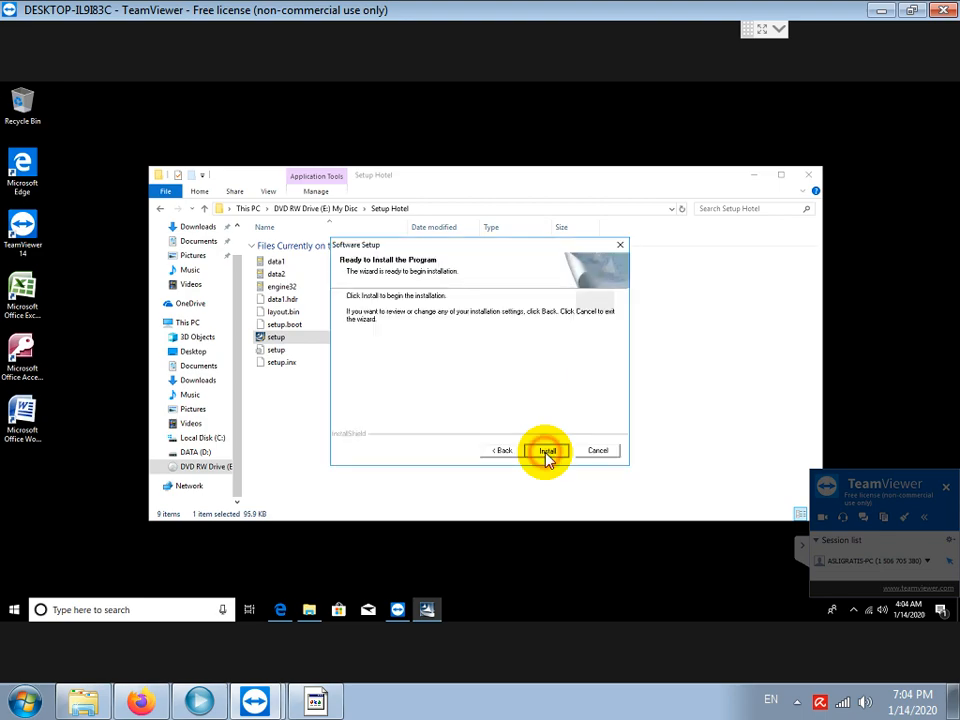
click(546, 452)
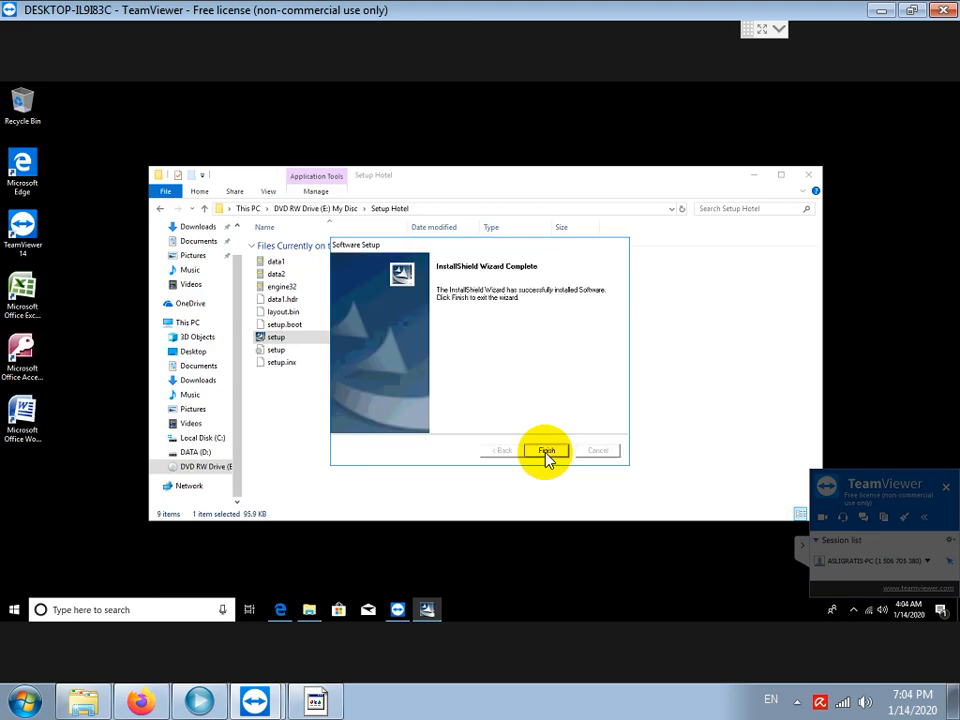
click(547, 456)
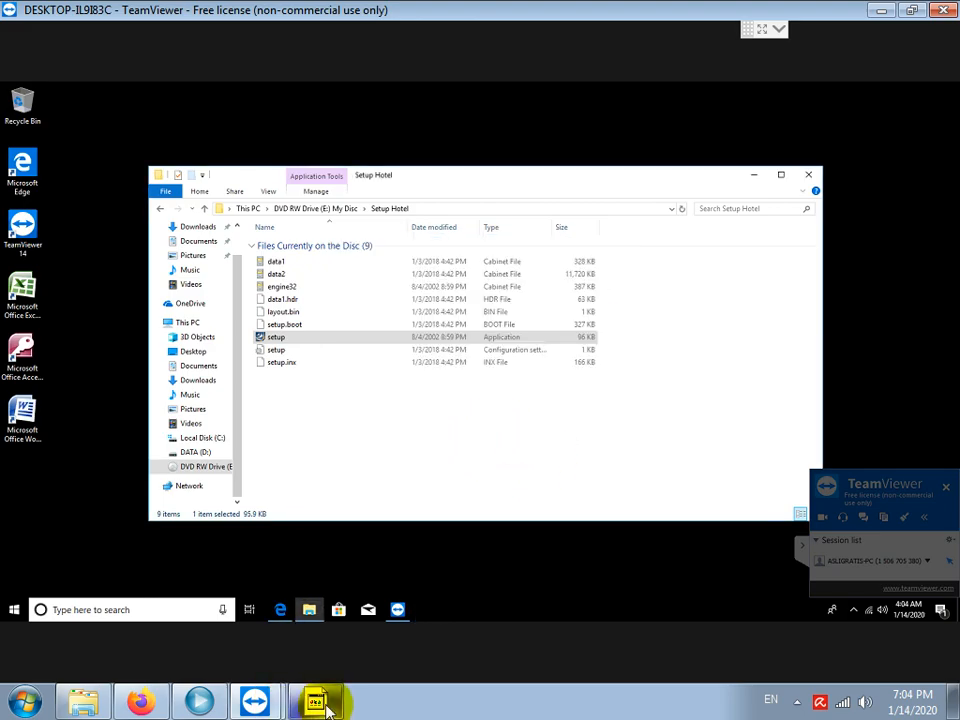
Type the note about installing the fingerprint scanner driver via Register_SDK, run as administrator.
click(318, 700)
text(INS)
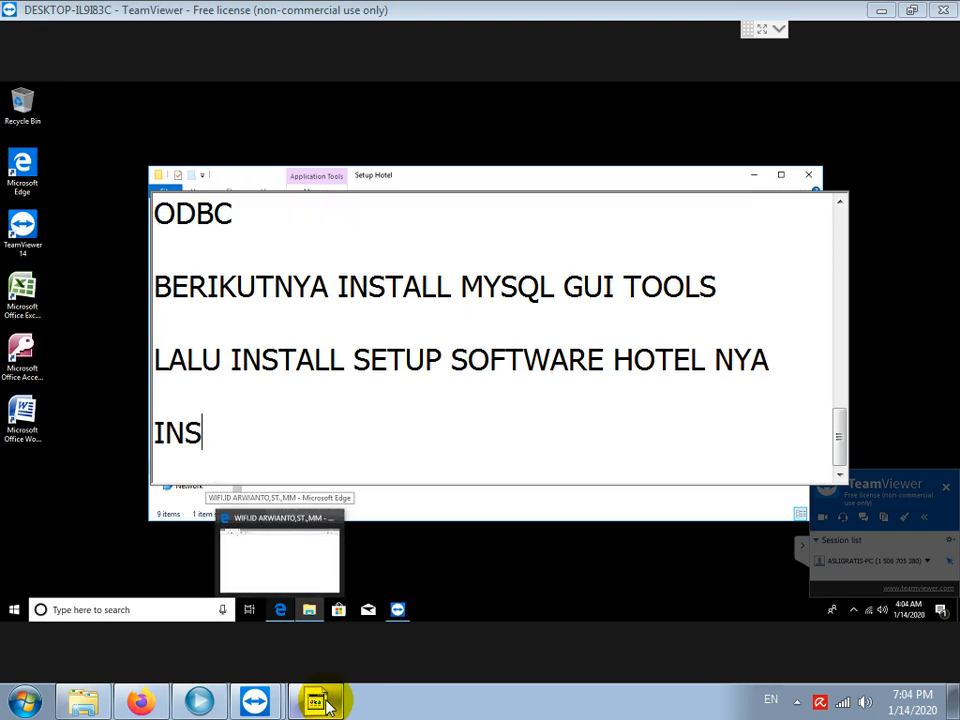
text(TALL DRIVER)
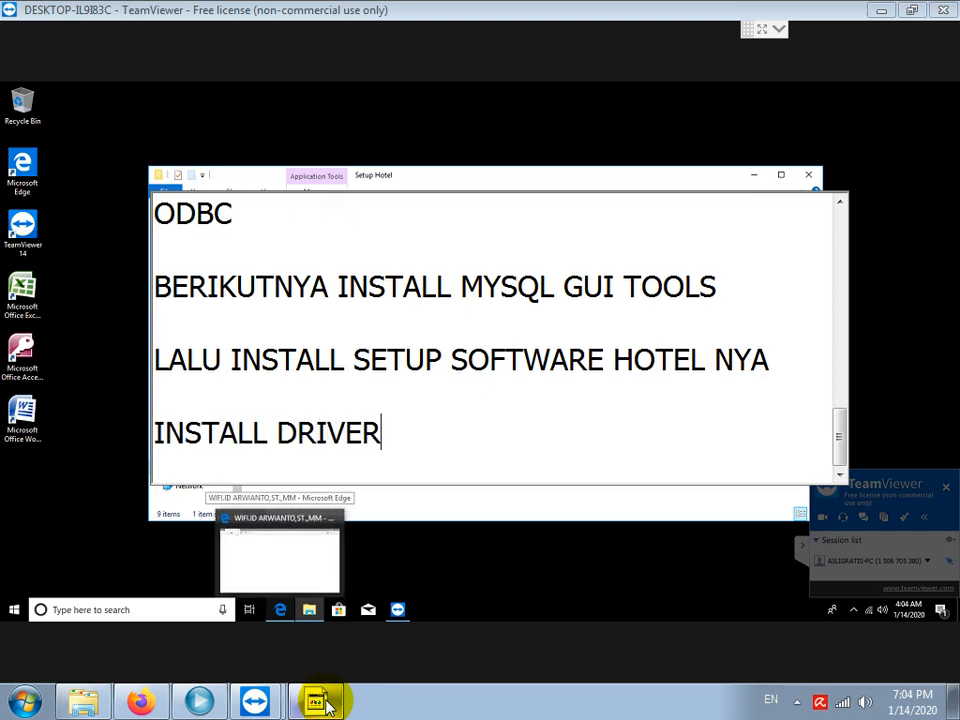
text( ALAT ABSE)
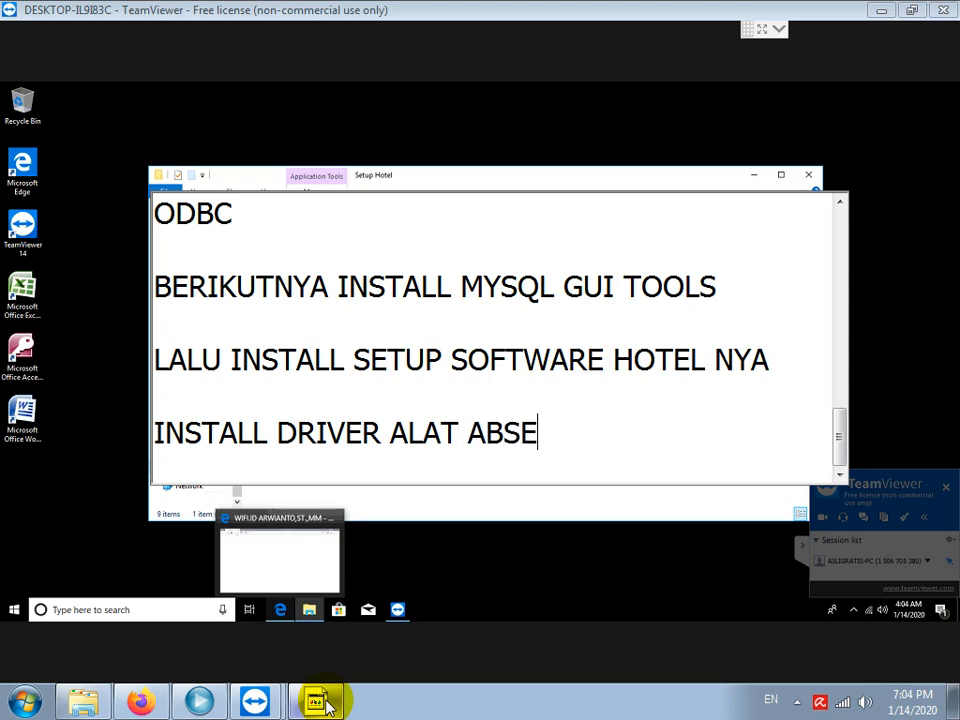
text(NSI FINGRPERINT)
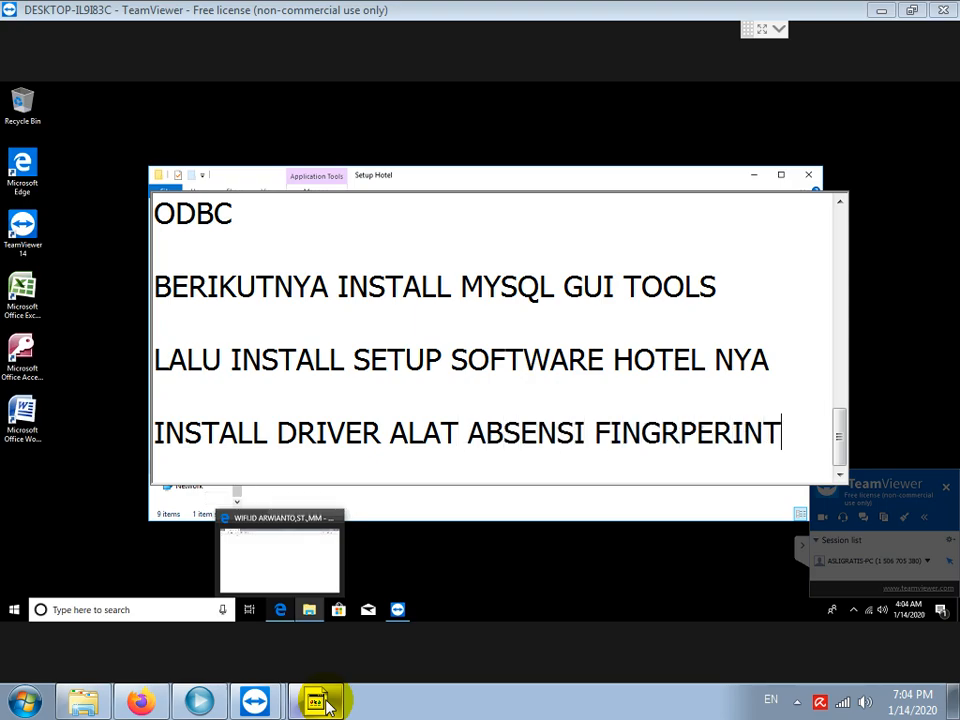
text( SCANNER )
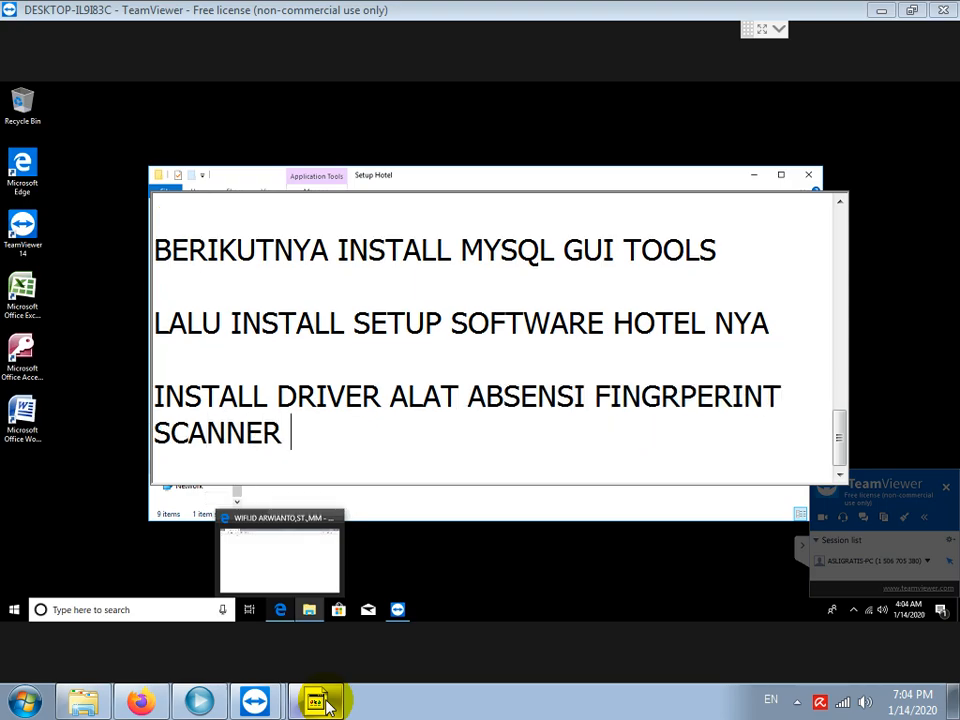
text(DENGANB KLIK)
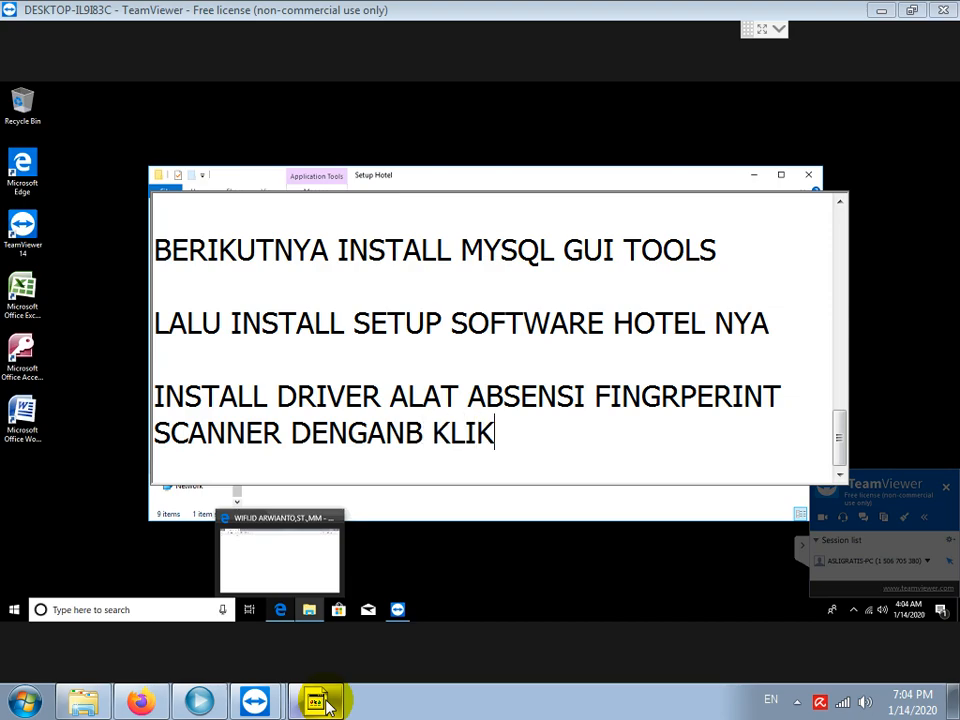
key(BackSpace)
key(End)
text(KA)
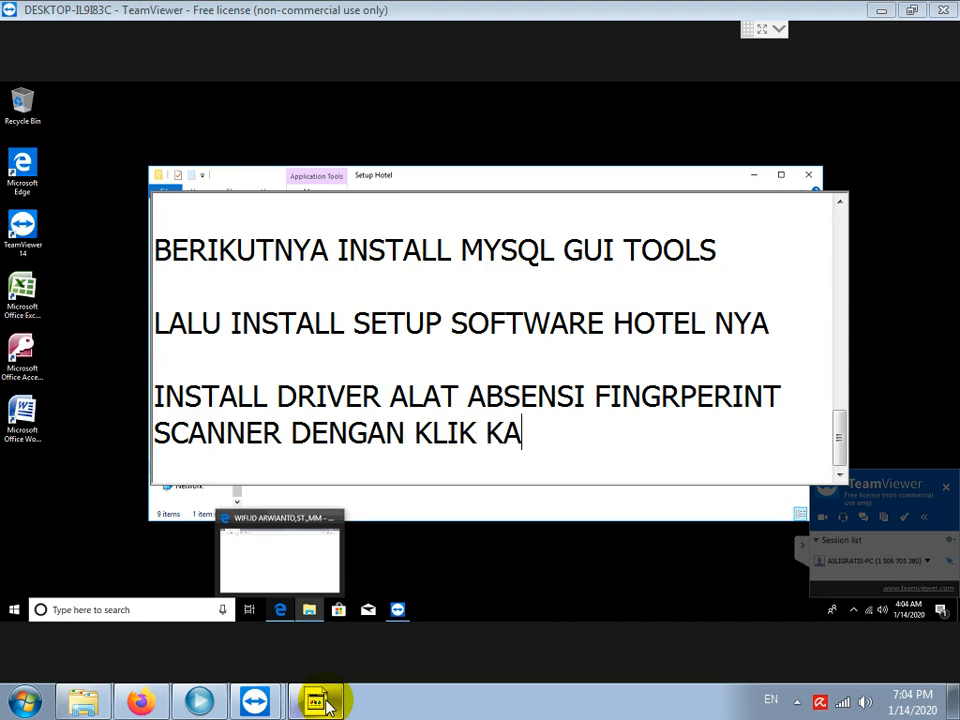
text(NAN DI R)
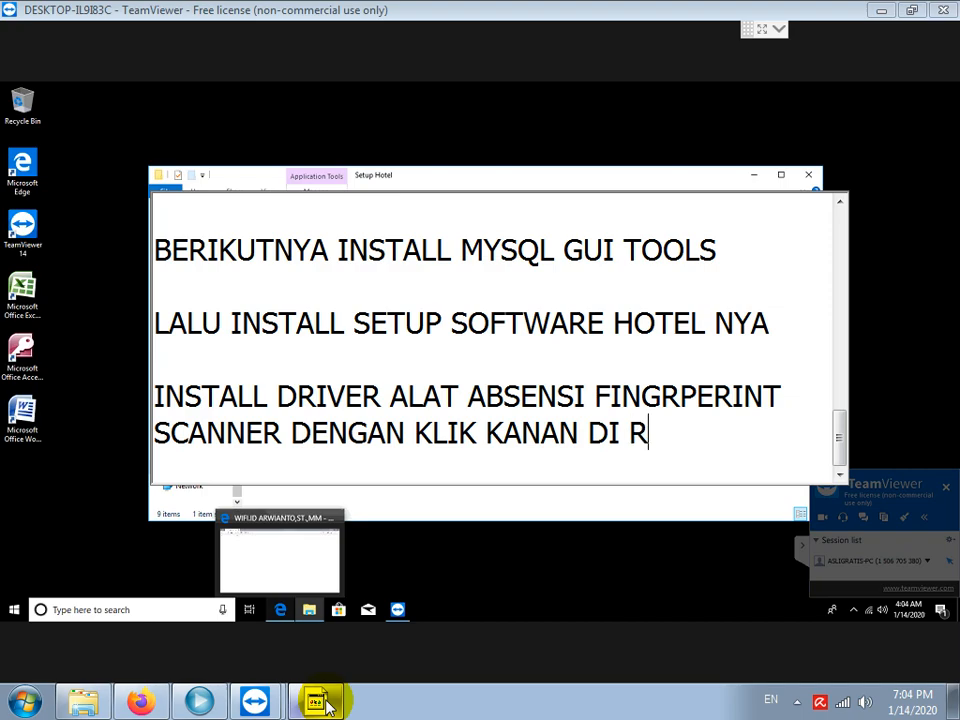
text(EGISTER_SQK PIL)
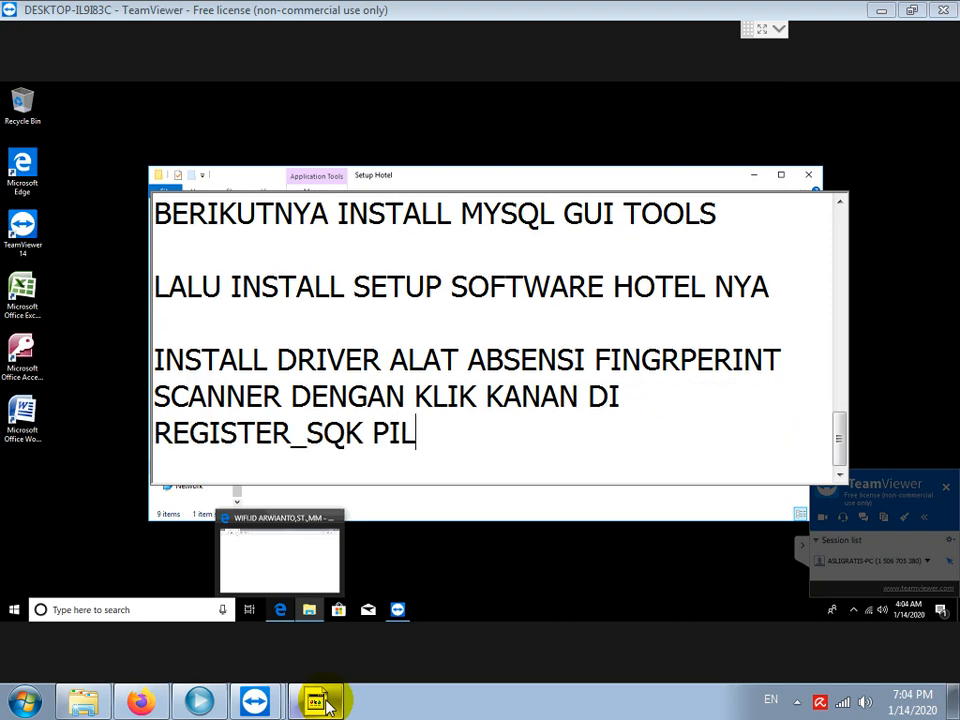
text(IH RUN AS A)
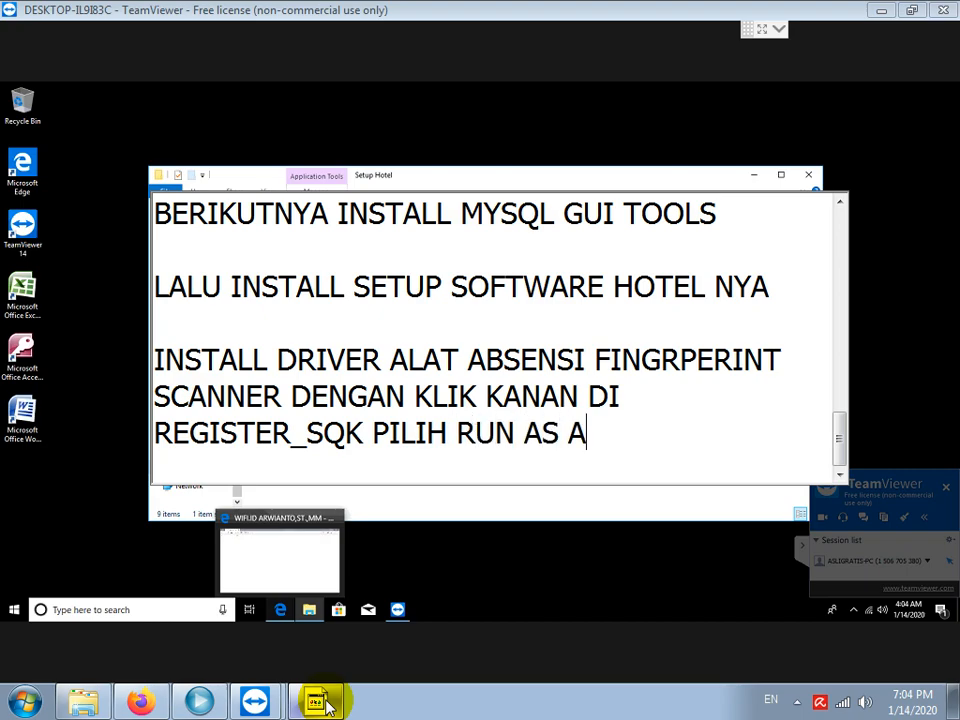
text(DMINISTRATOR)
key(Return)
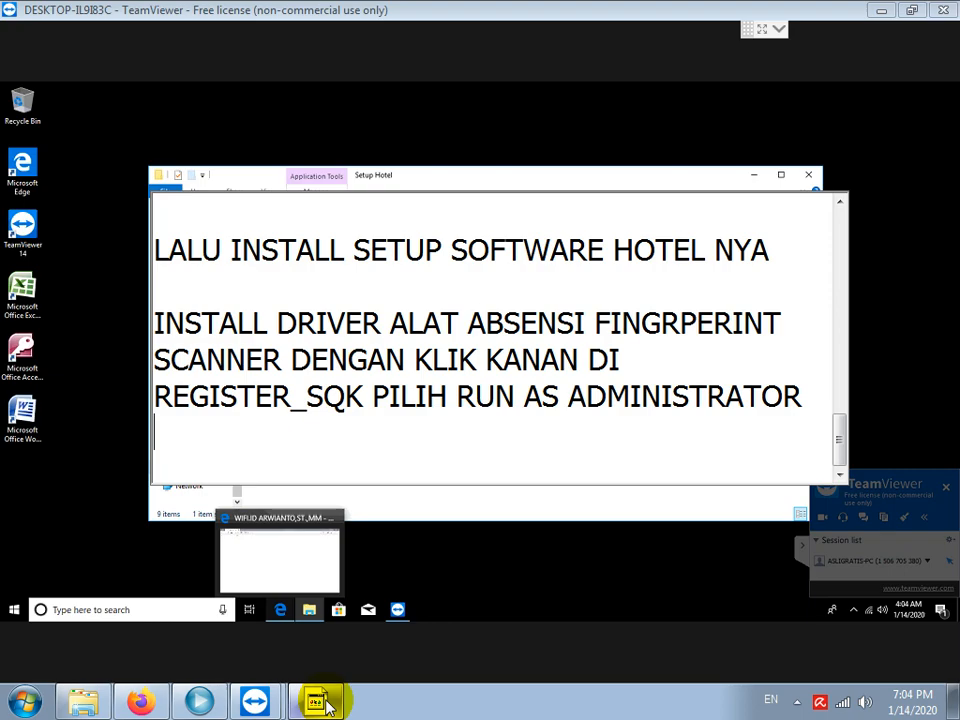
Correct REGISTER_SQK to REGISTER_SDK in the notes.
key(Left)
key(Left)
key(Left)
key(Left)
key(BackSpace)
text(D)
key(Down)
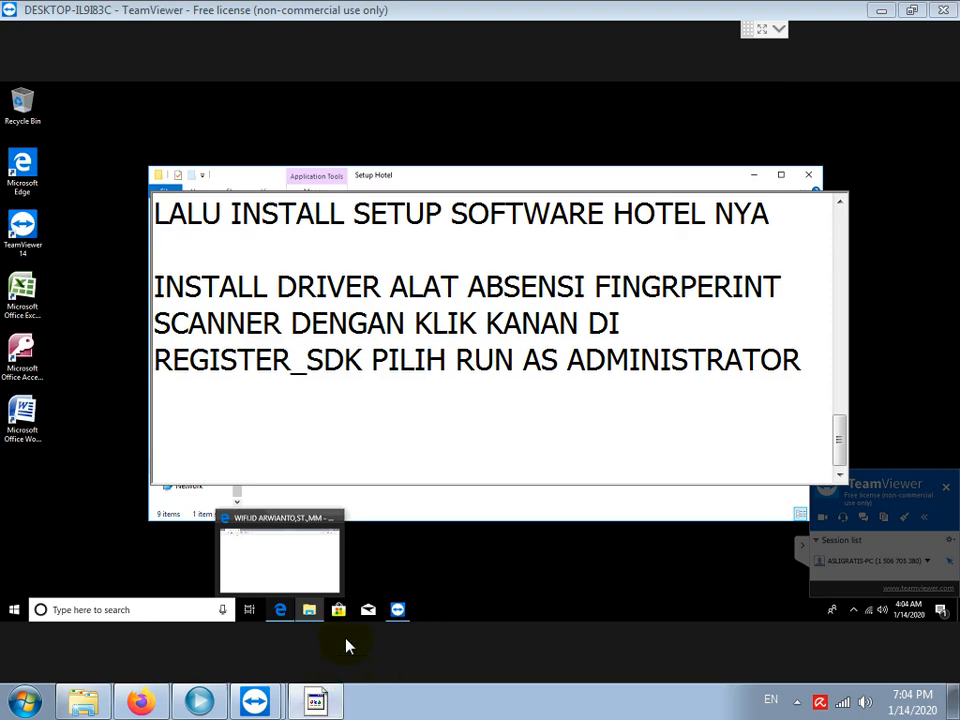
Close the wifi login page in the remote browser.
click(312, 556)
click(312, 556)
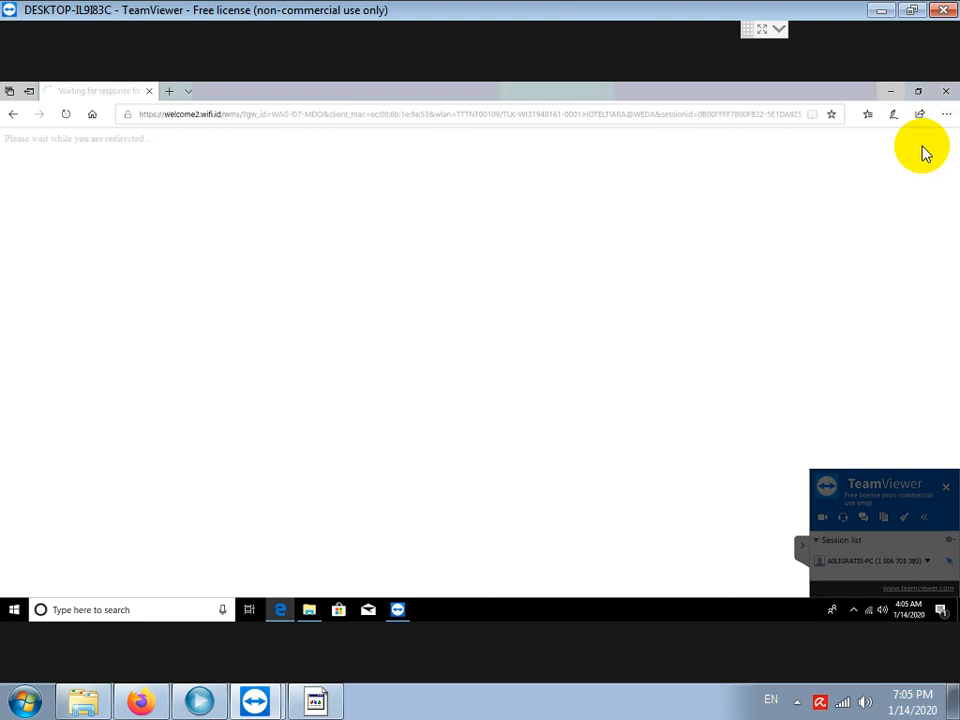
click(947, 93)
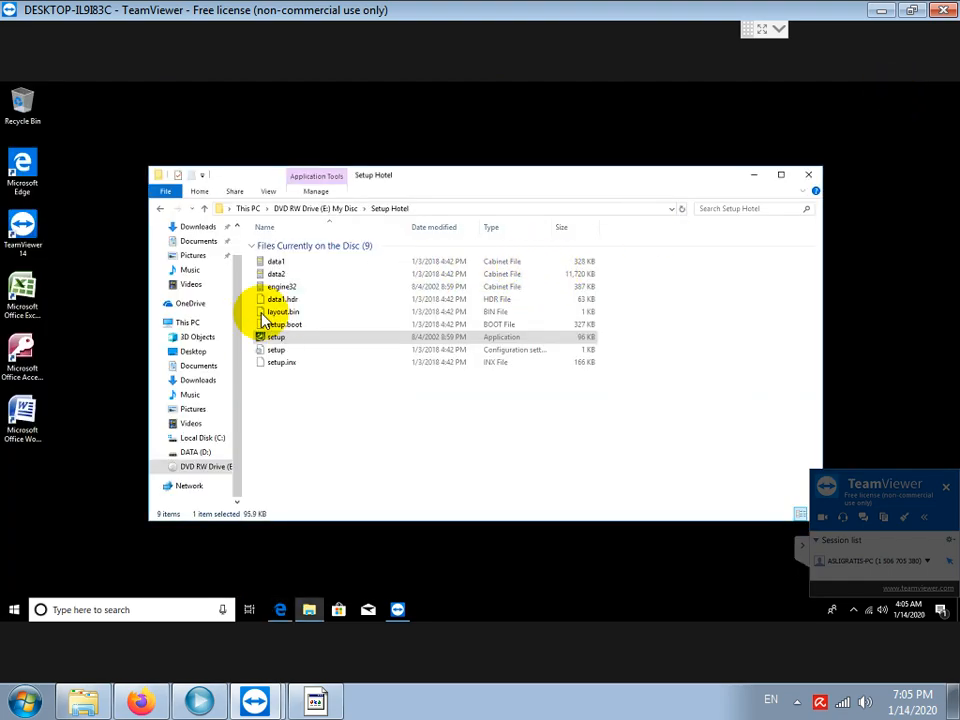
Run Register_SDK from the DVD's zkemkeeper folder as administrator to register zkemkeeper.dll.
click(341, 209)
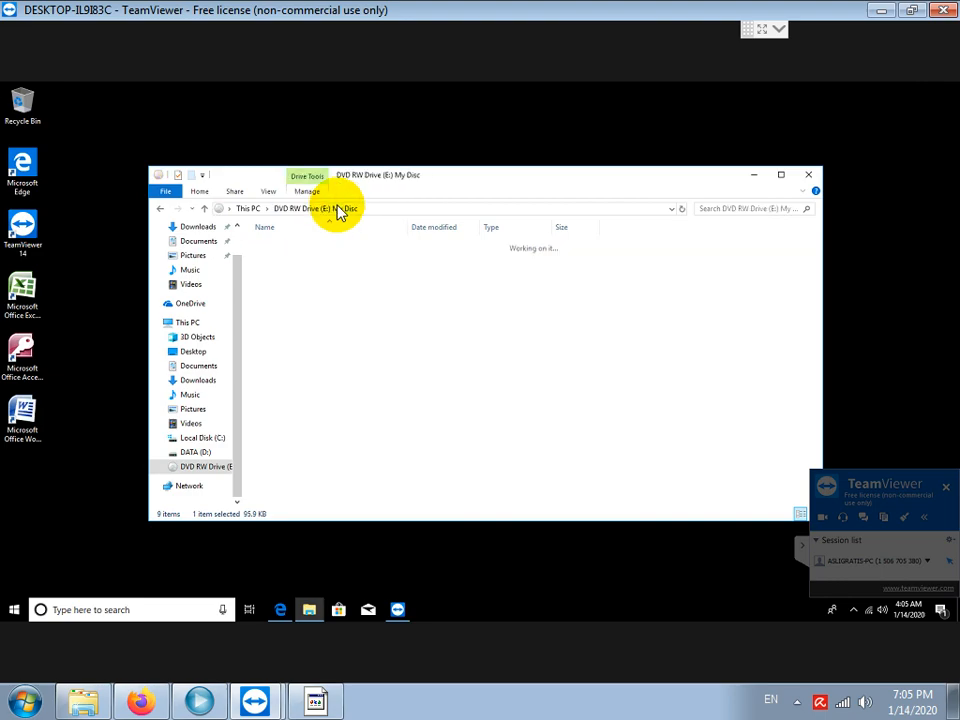
click(283, 313)
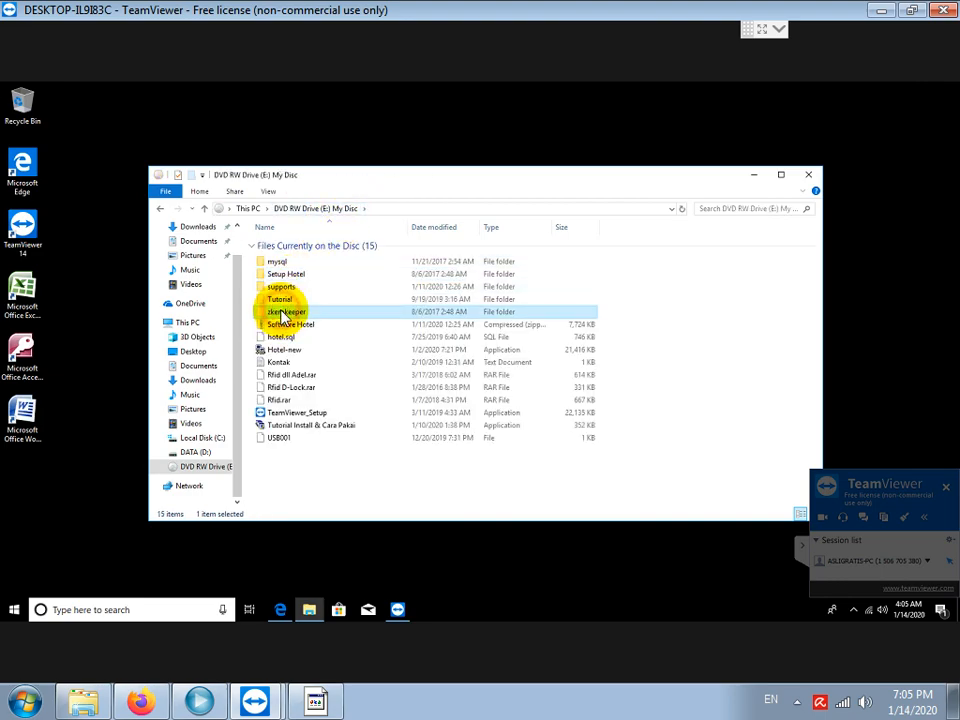
double_click(283, 313)
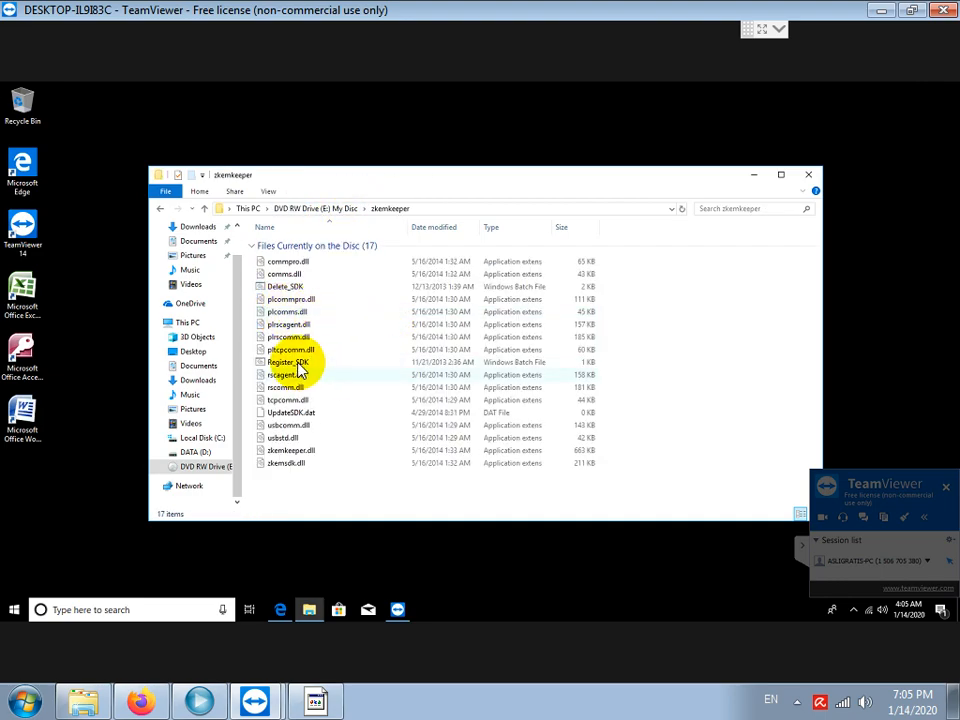
right_click(301, 364)
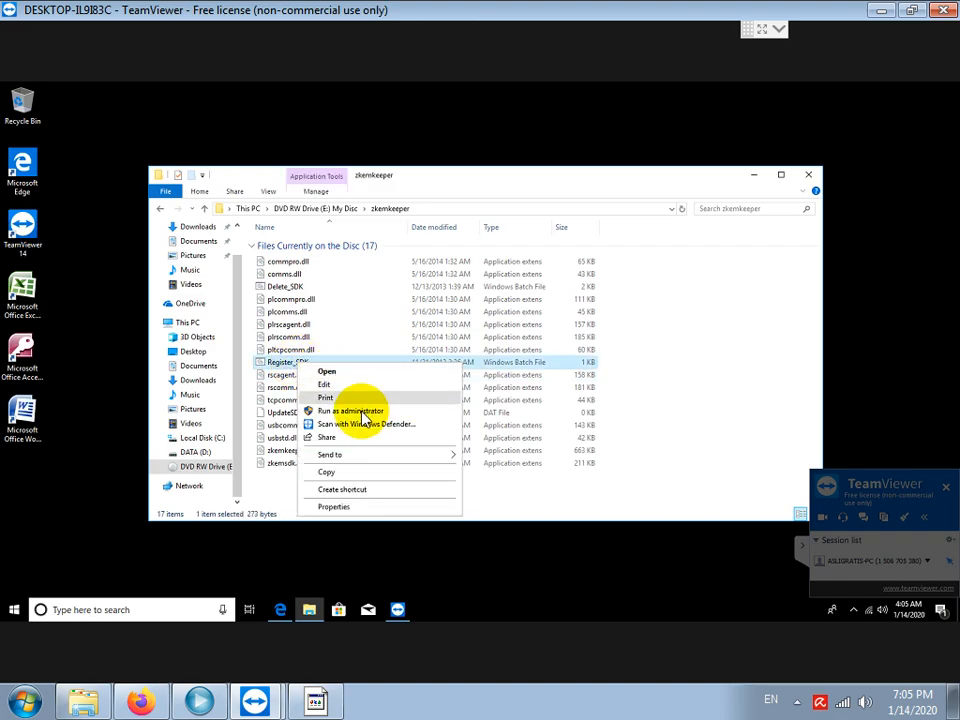
click(362, 412)
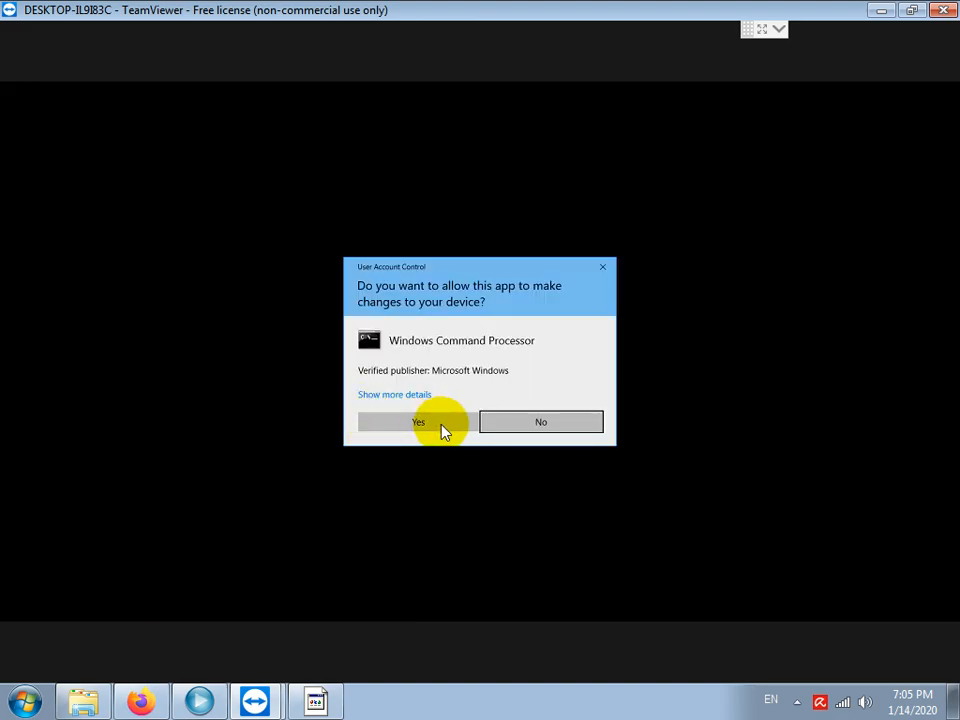
click(432, 426)
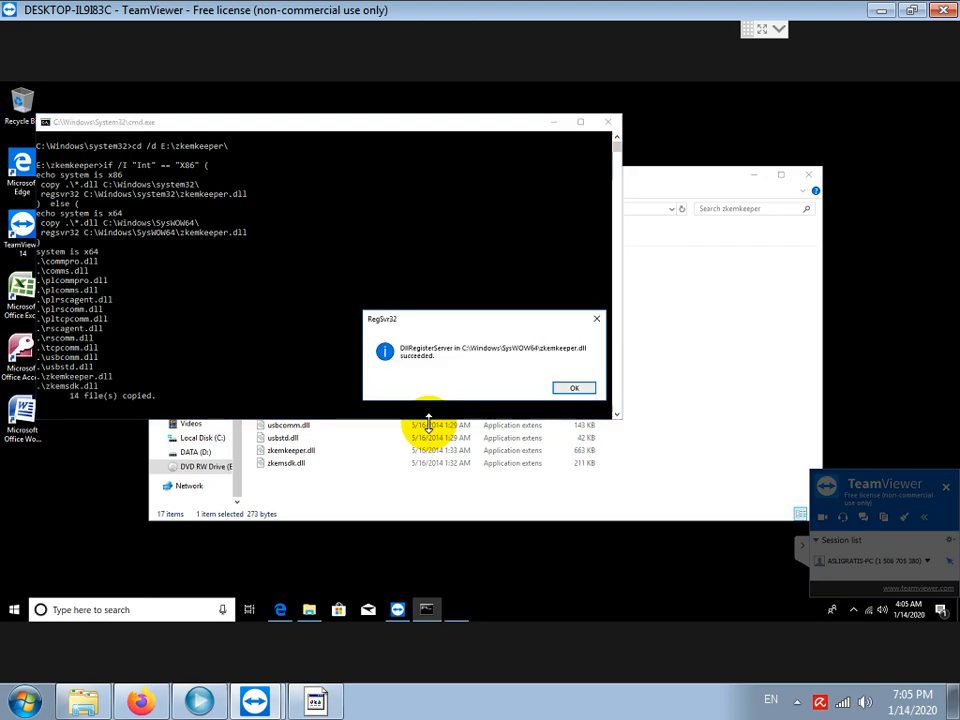
click(576, 390)
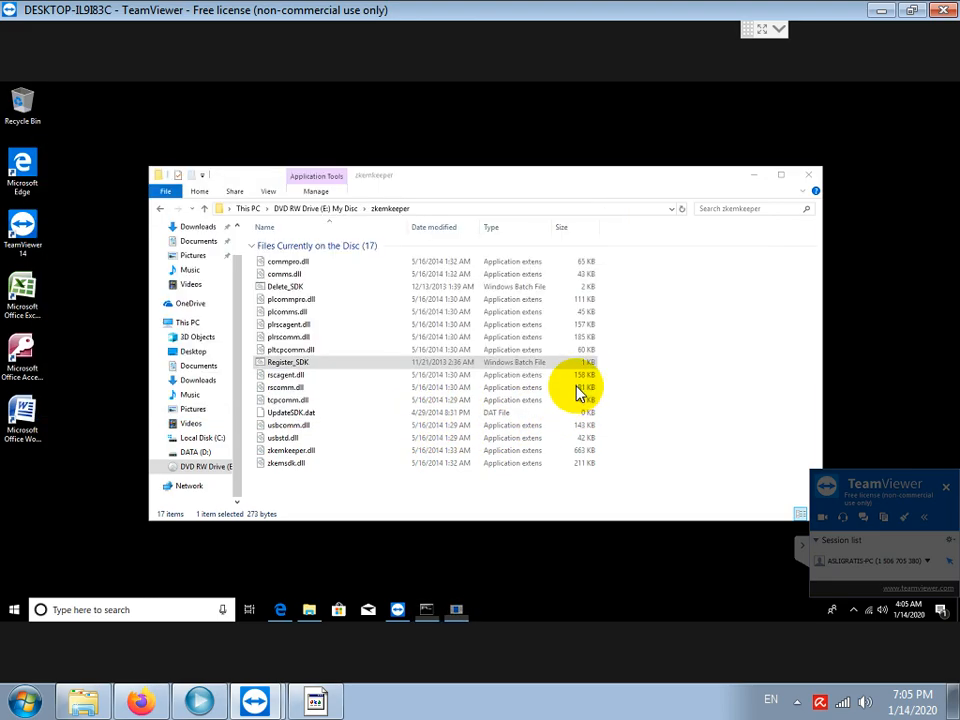
Add the line 'JALANKAN DAN LOGIN MYSQL ADMINISTRATOR UNTUK PASANG DATABASE .SQL NYA' to the notes.
click(320, 702)
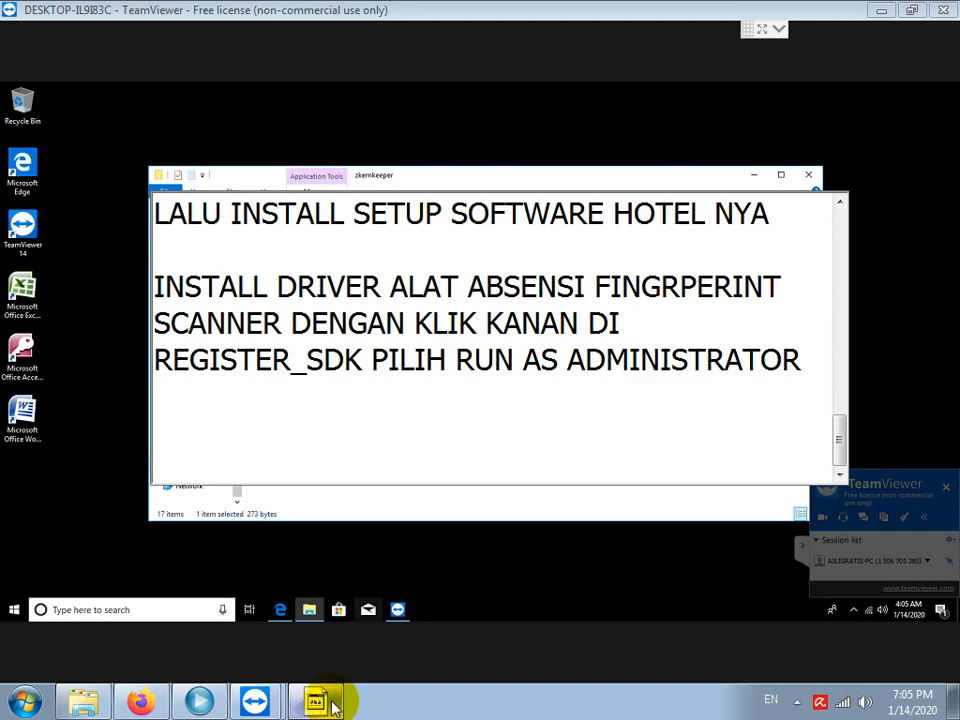
text(JALANKAN N)
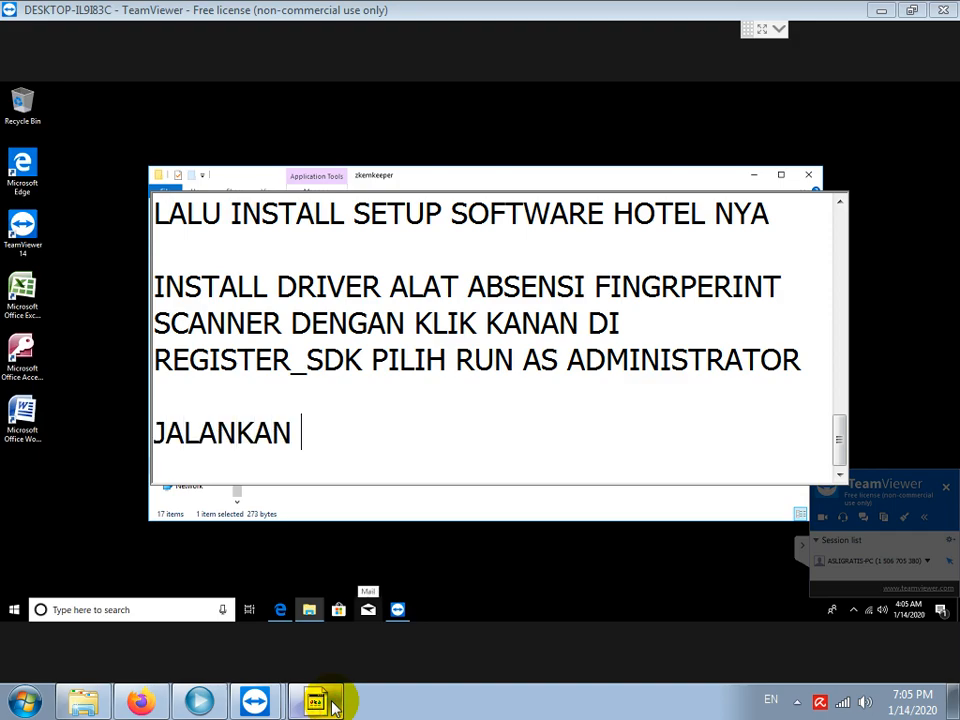
key(BackSpace)
key(BackSpace)
text(DAN LOGIN)
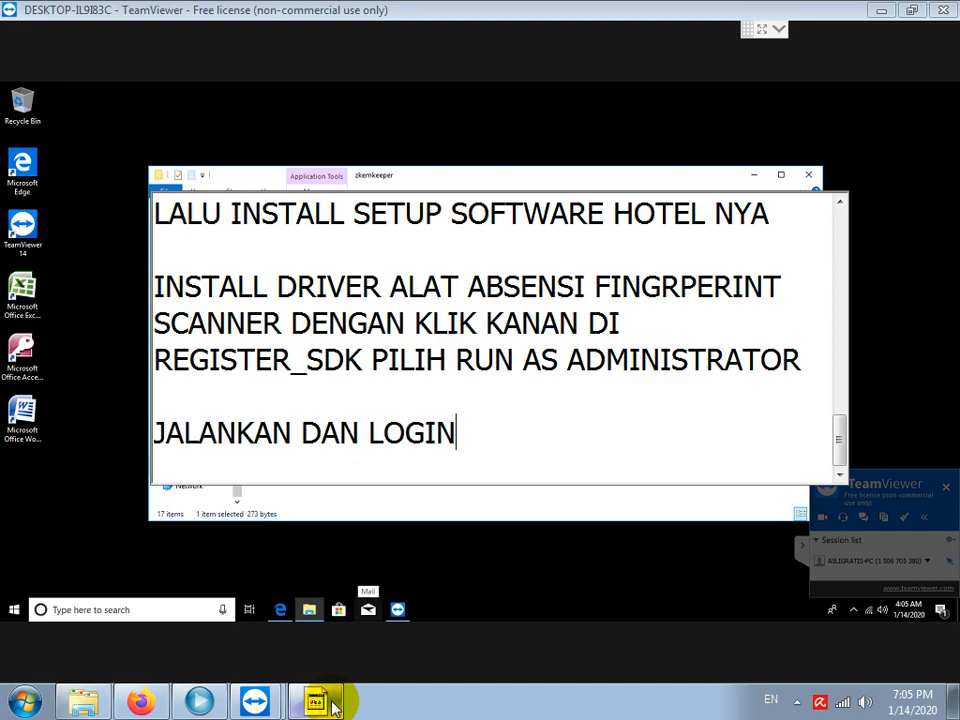
text( MYSQL ADMINIS)
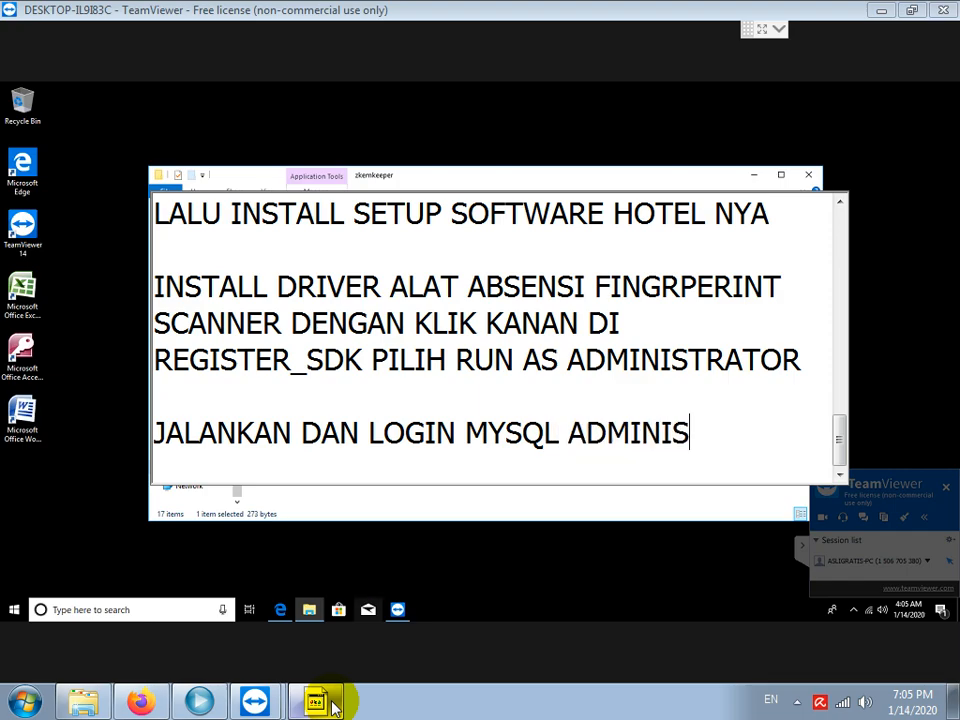
text(TRATOR UNTU)
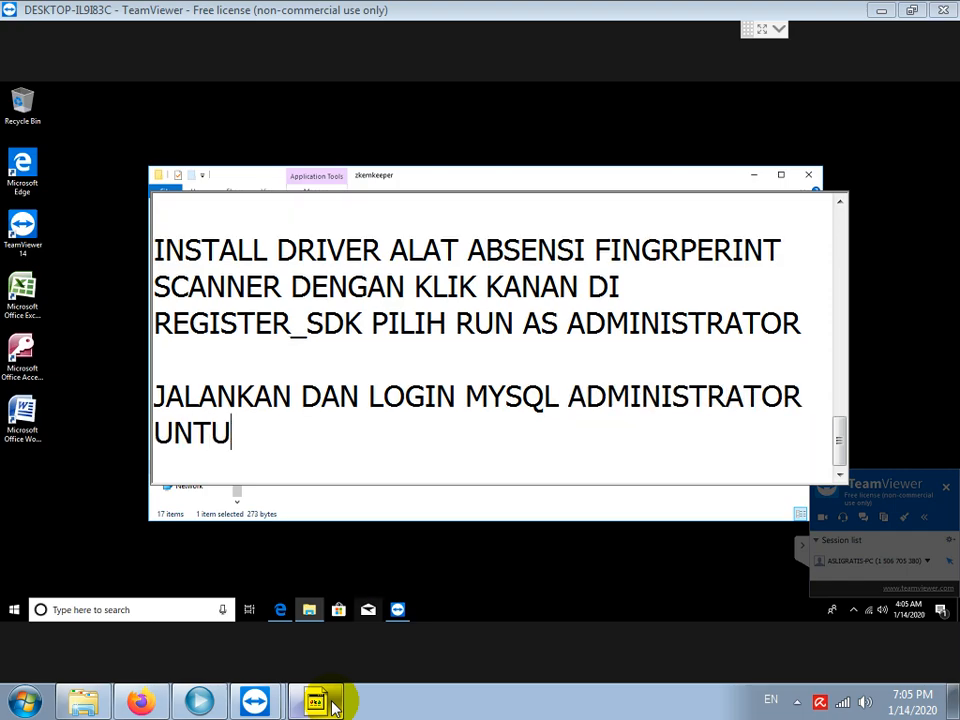
text(K PASANG DA)
key(BackSpace)
key(BackSpace)
text(SANG )
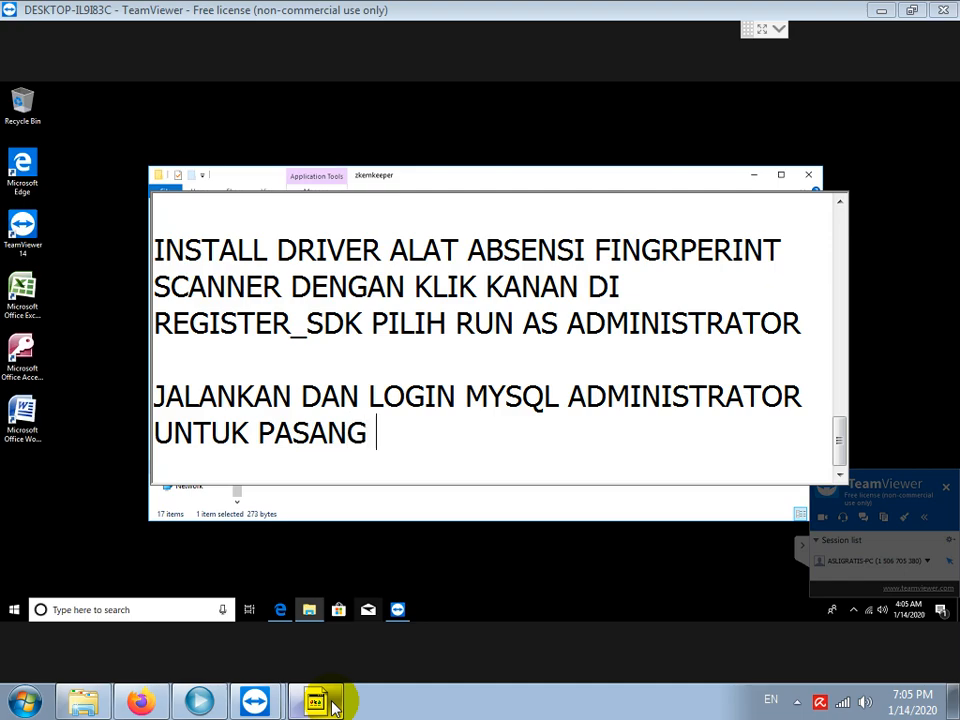
text(DATABASE .SQL )
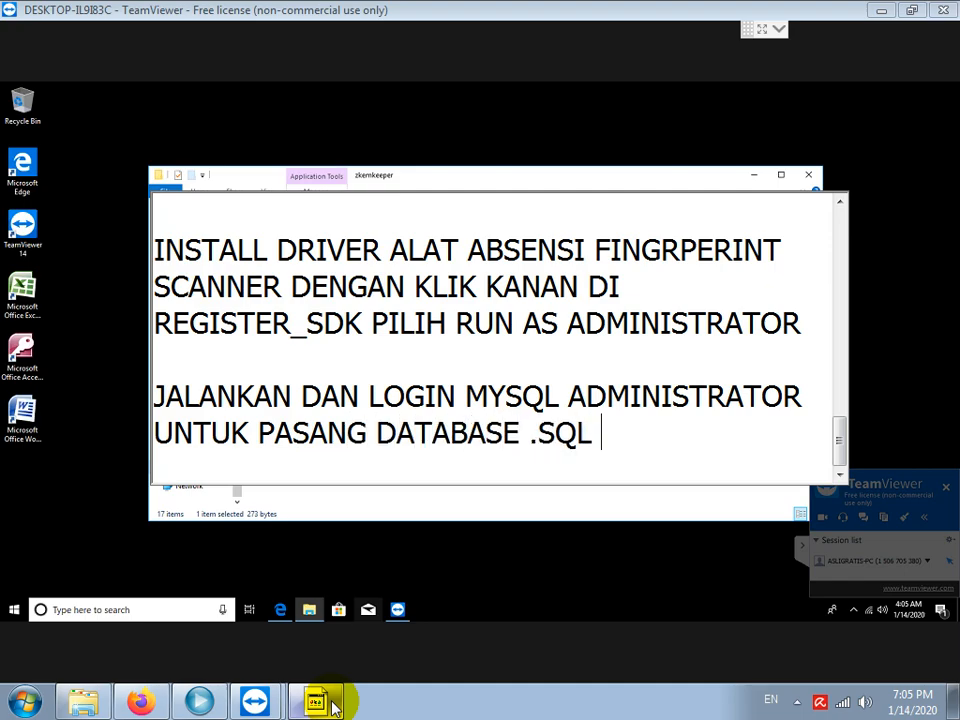
text(NYA)
key(Return)
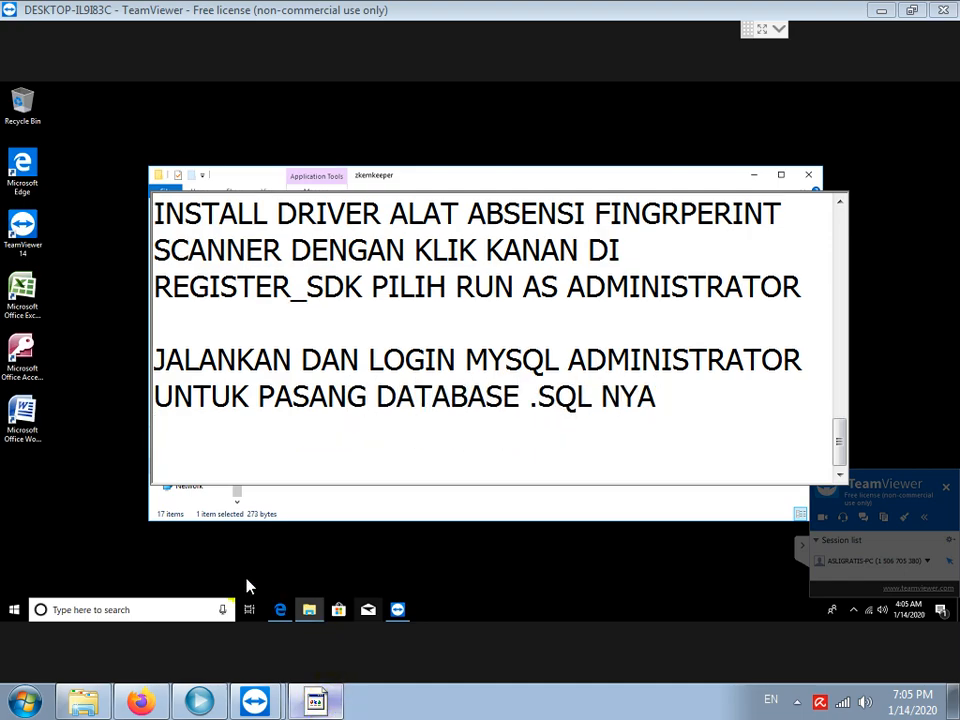
Launch MySQL Administrator from the Start menu's MySQL group.
click(15, 610)
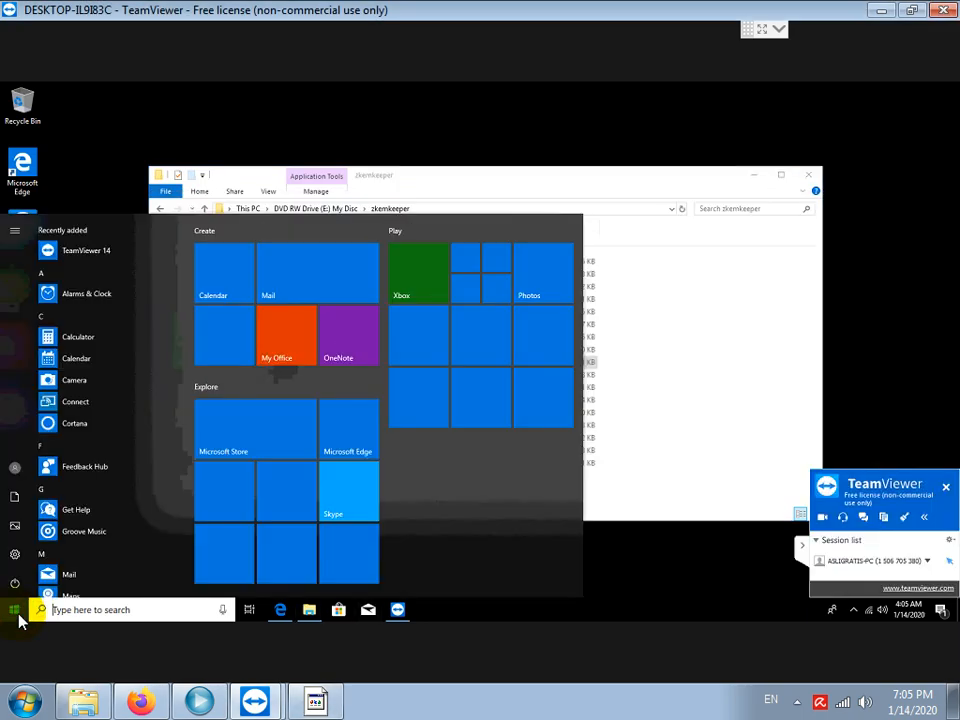
scroll(103, 510, down, 5)
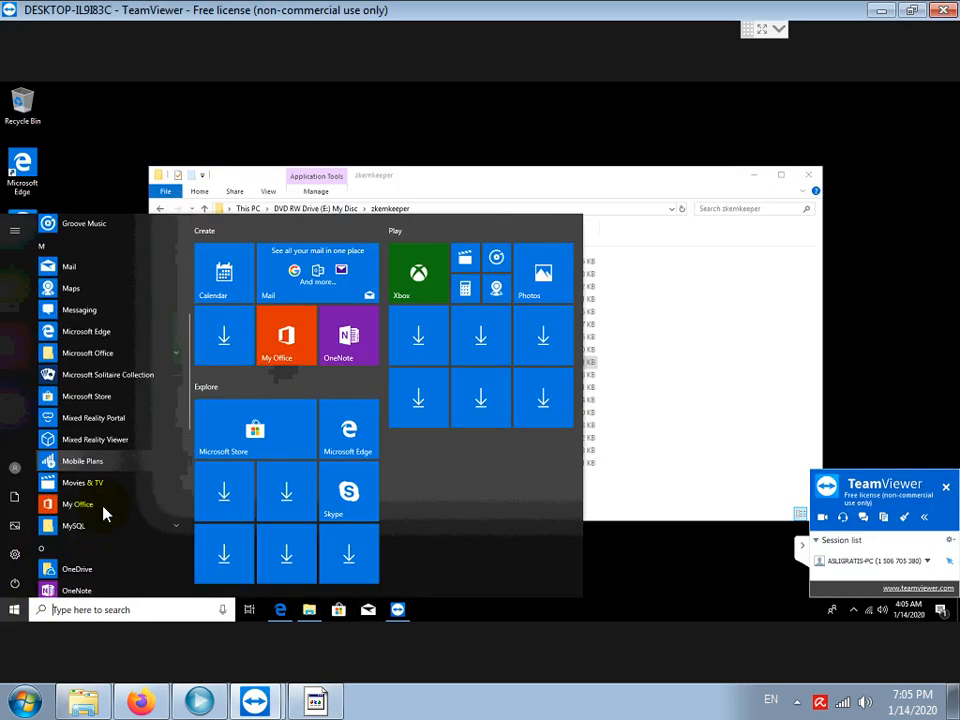
scroll(104, 508, down, 5)
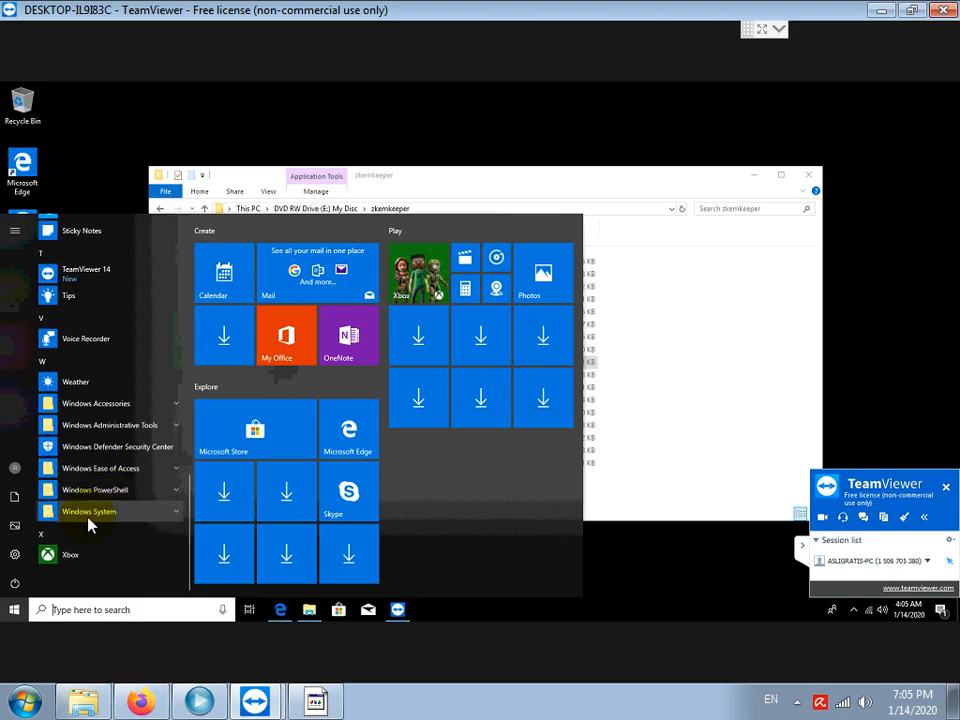
scroll(115, 427, up, 3)
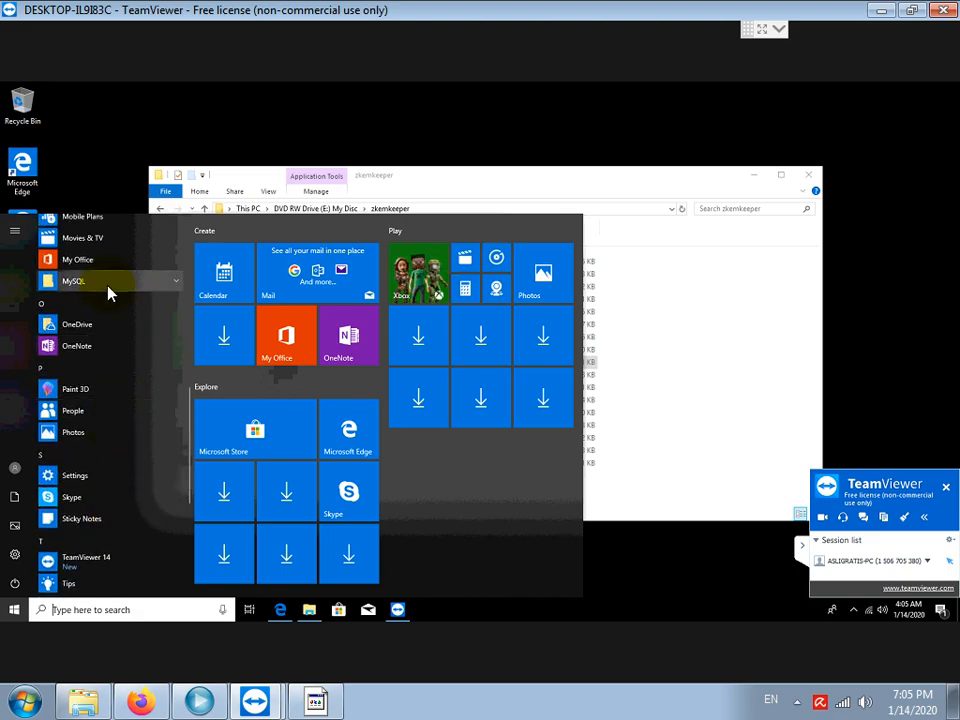
click(108, 288)
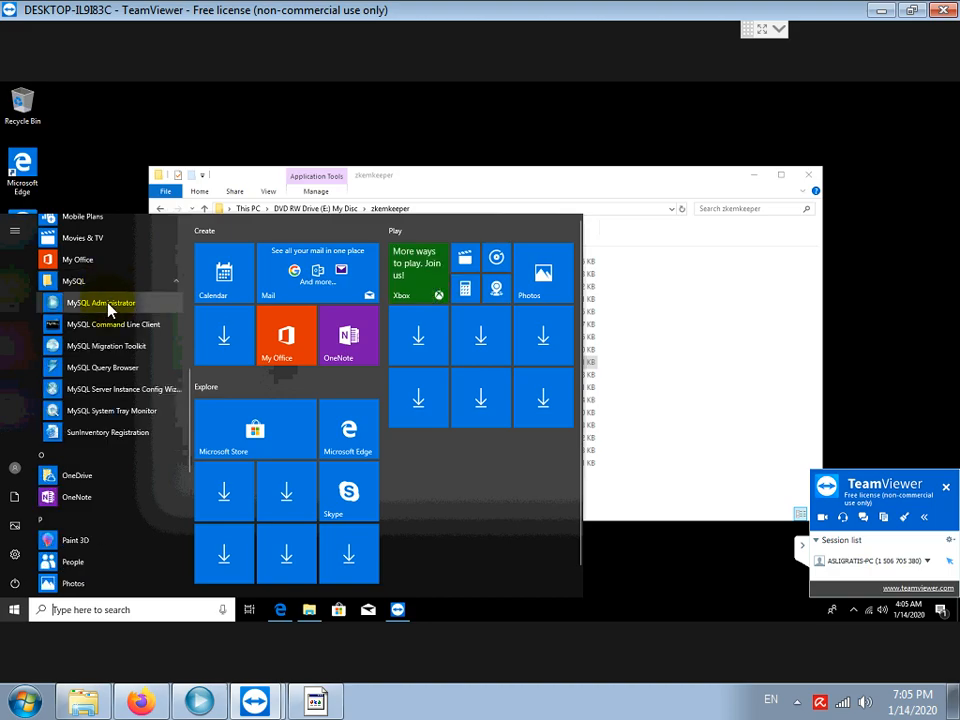
click(107, 303)
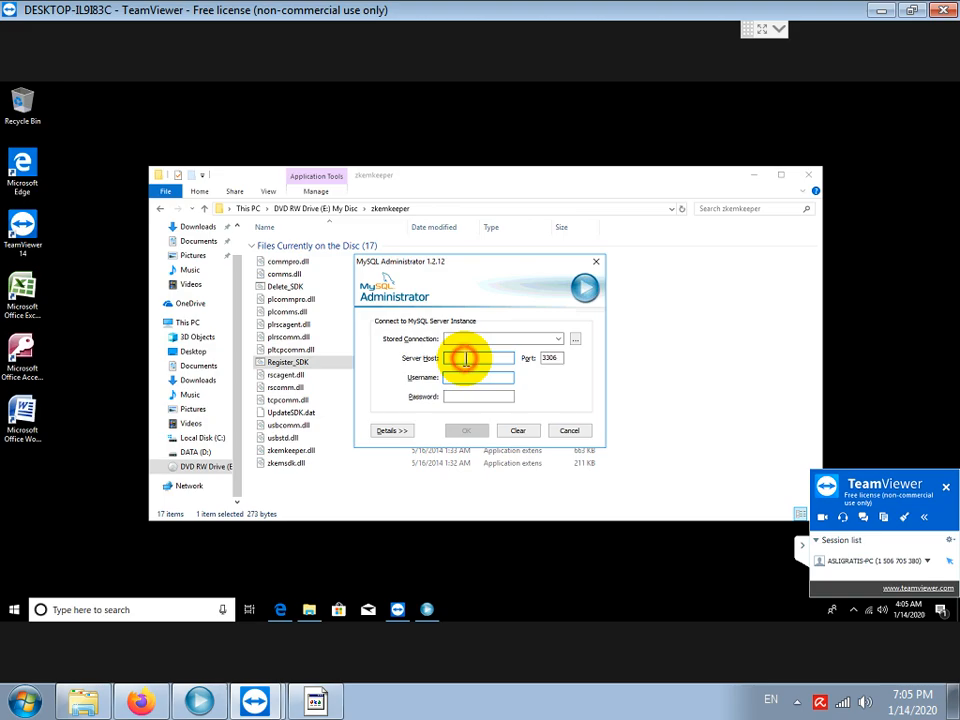
Fill the login with host 127.0.0.1, username root and the account password.
text(127.0.0.1)
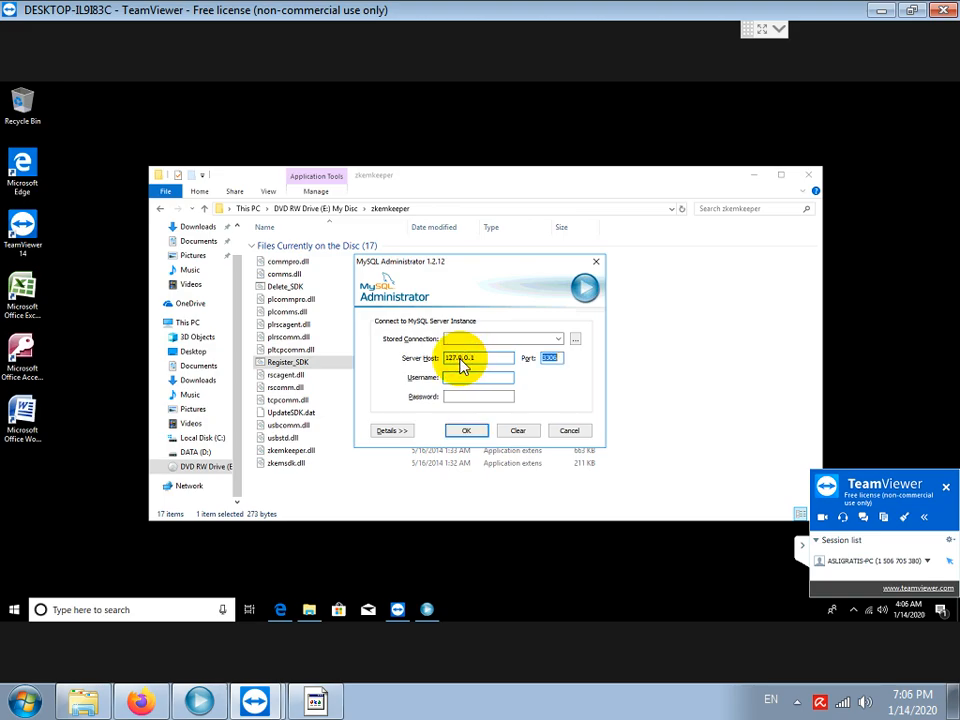
click(493, 378)
text(root)
key(Tab)
text(****)
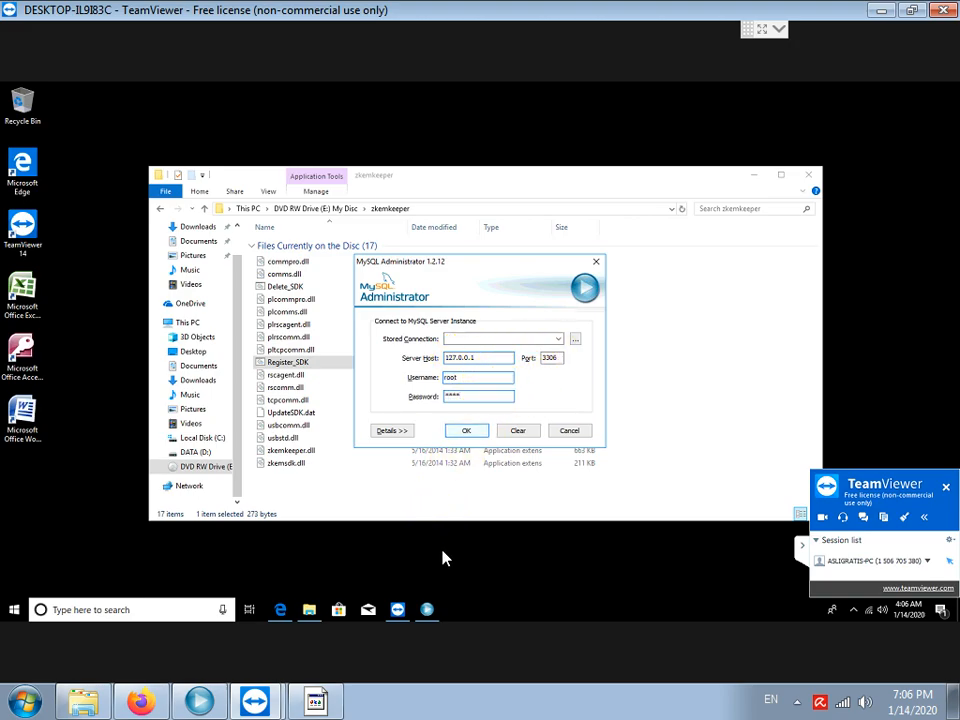
click(315, 700)
Add a notes line saying the MySQL username and password are typed in lowercase.
key(Return)
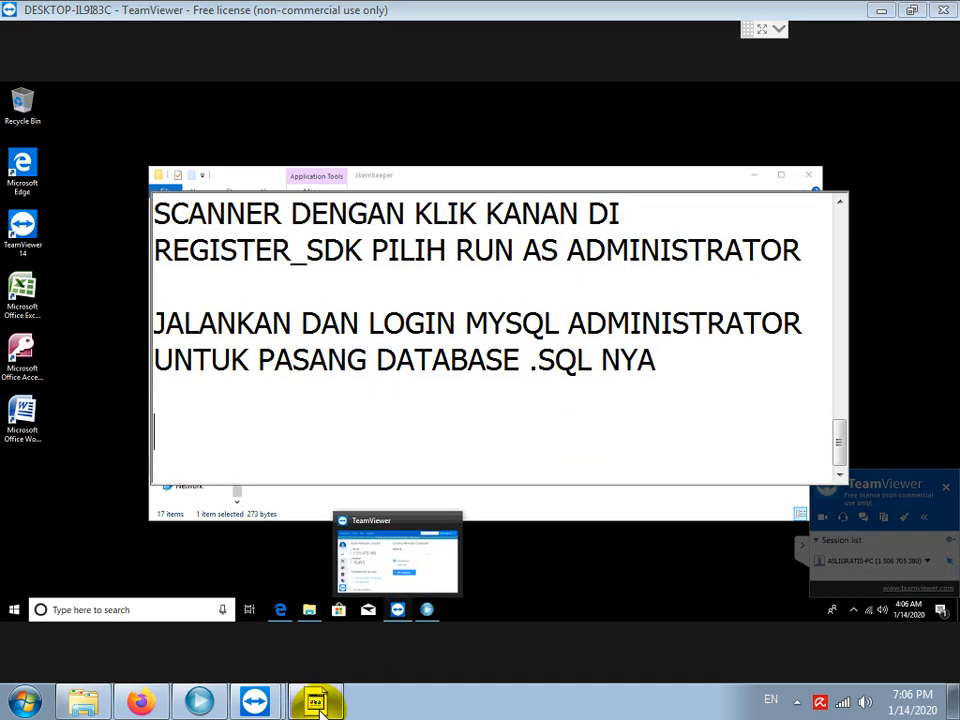
text(USERNAME DAN PA)
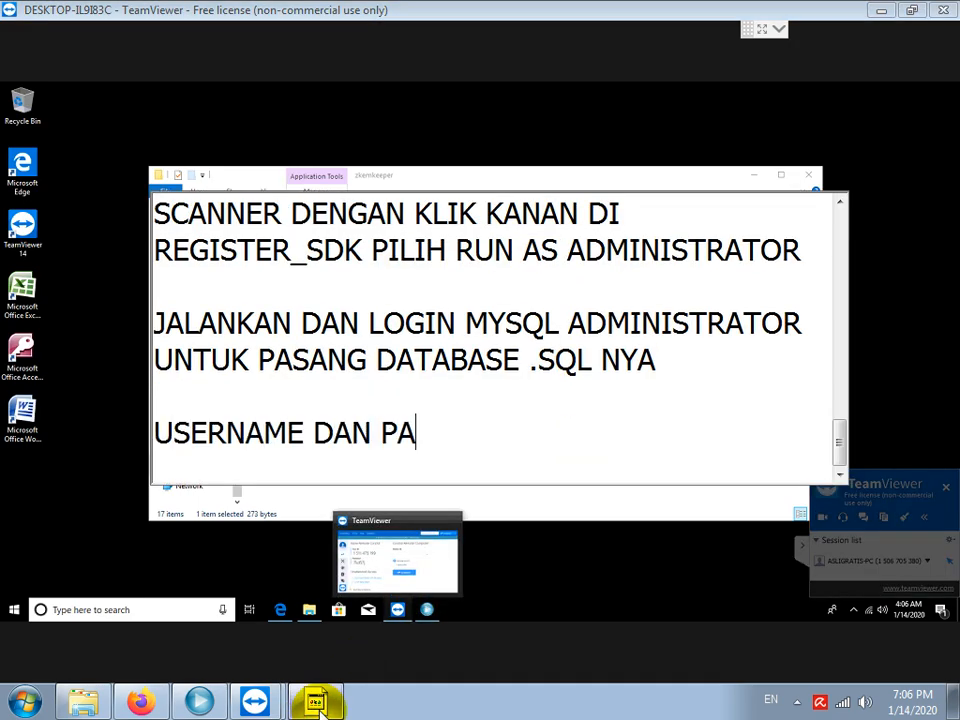
text(SSWORD DIISI RO)
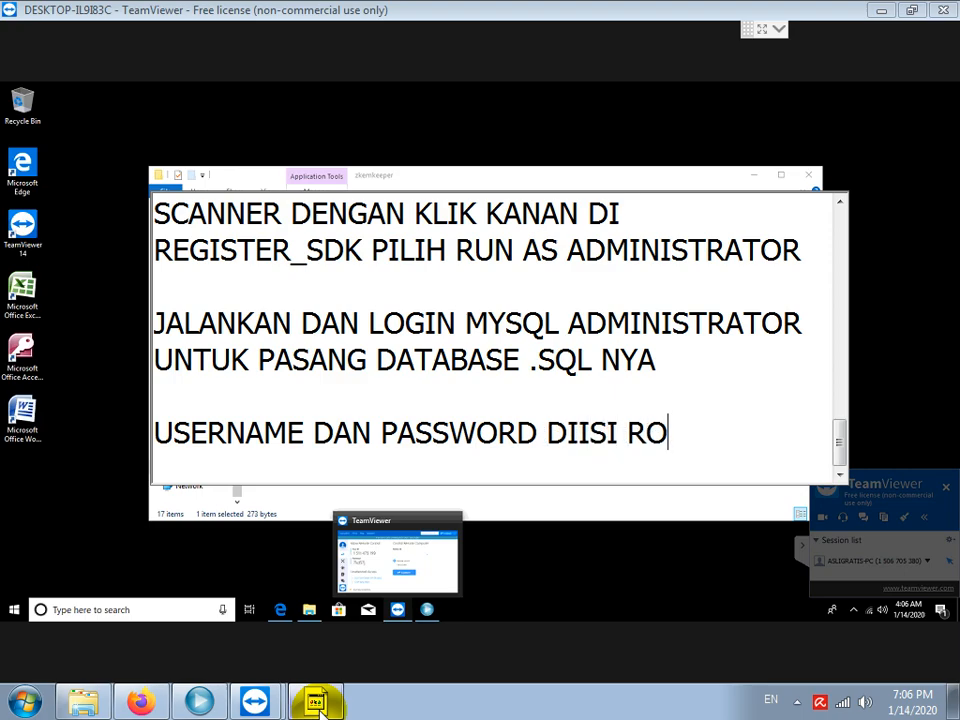
text(OT SEMUA KECIL SEMUA)
key(Return)
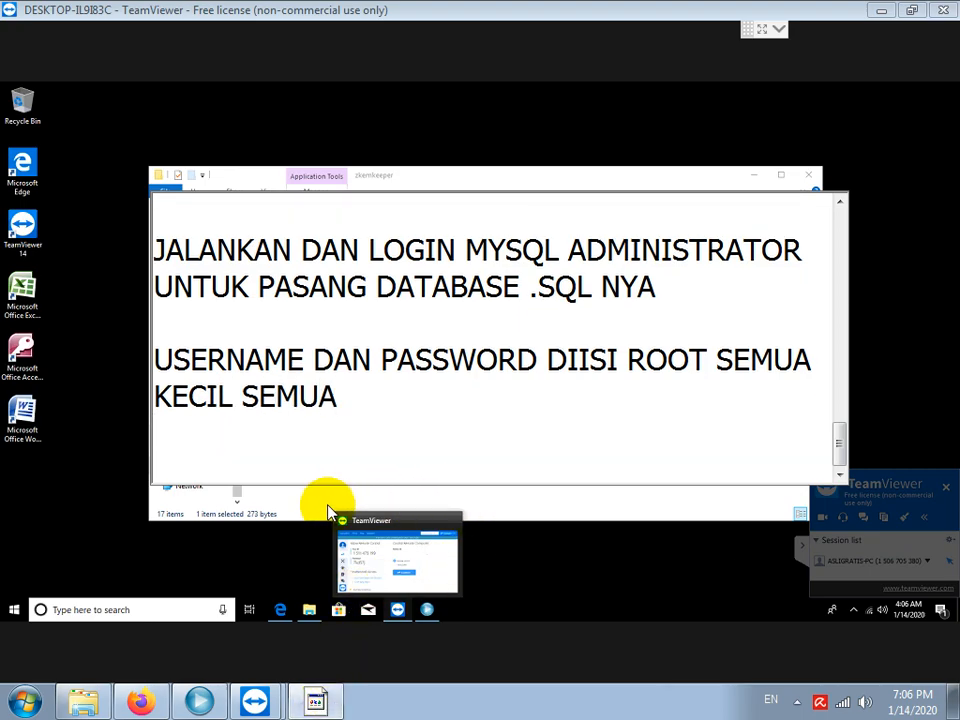
Log in to MySQL Administrator and restore the E:\hotel.sql backup from the DVD.
click(410, 555)
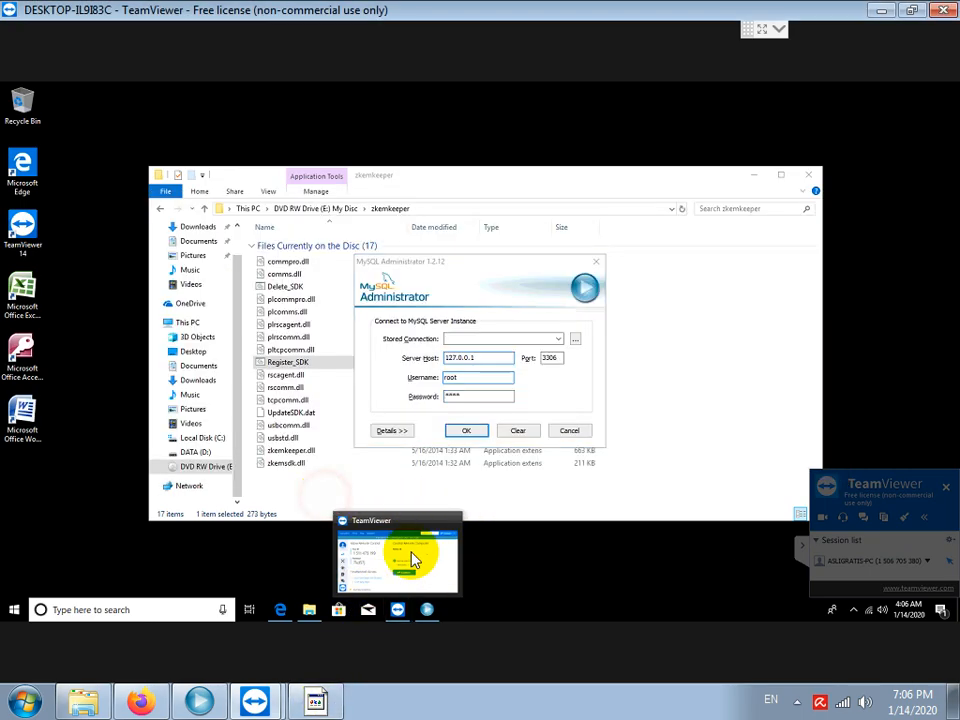
click(468, 430)
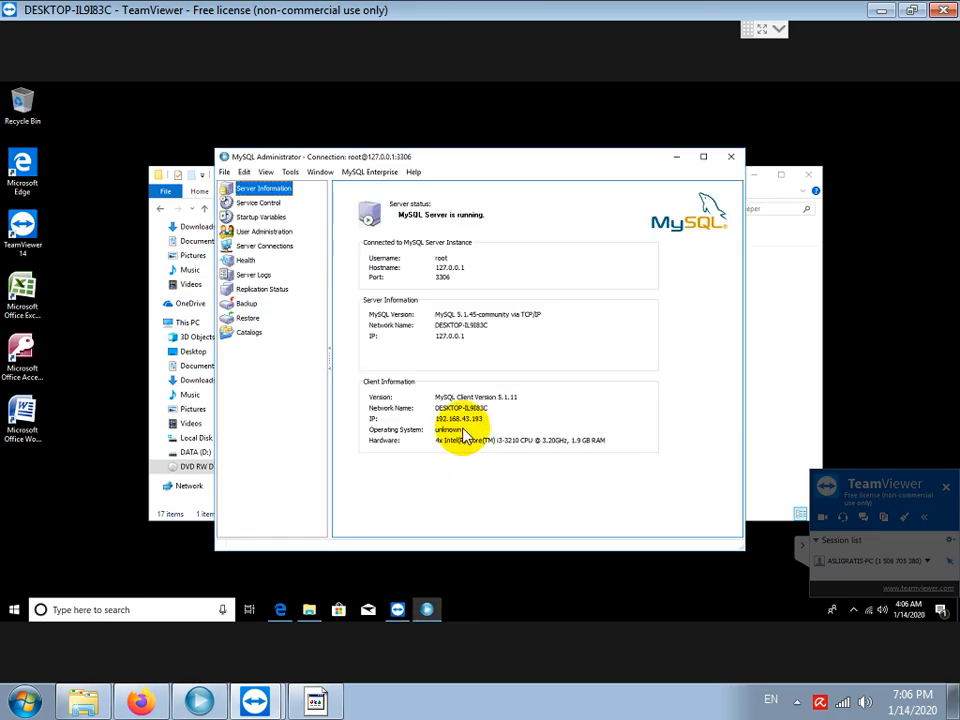
click(247, 318)
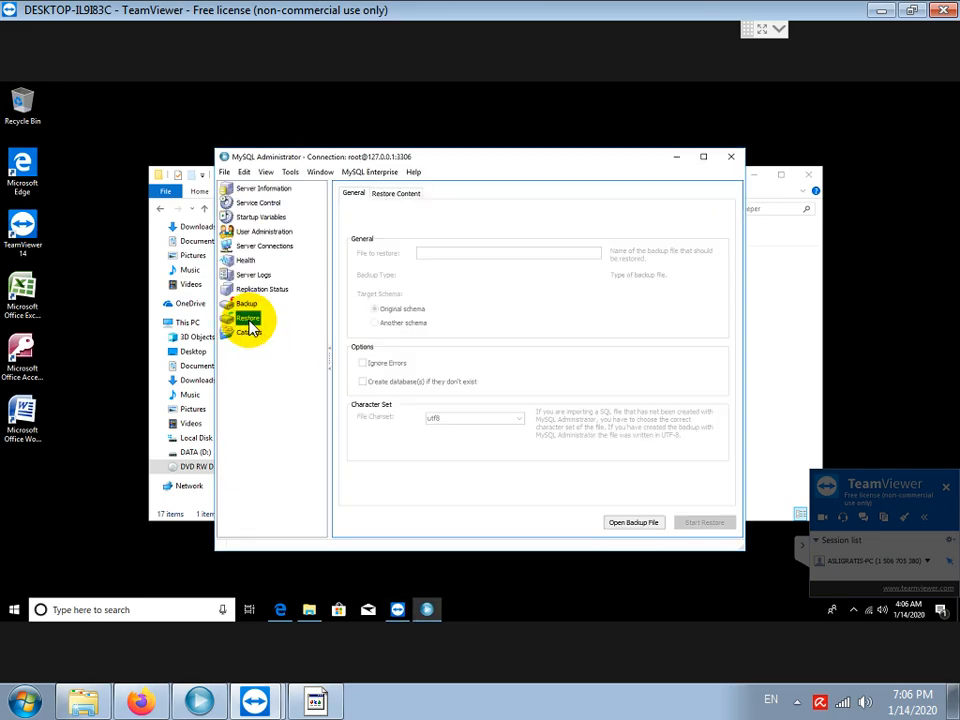
click(629, 524)
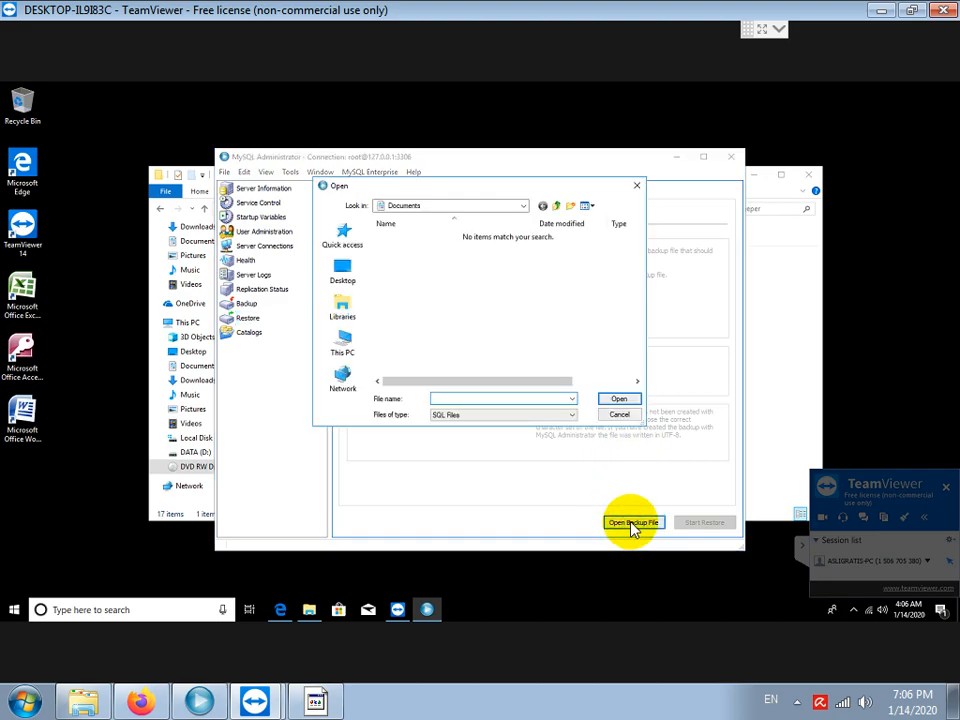
click(349, 344)
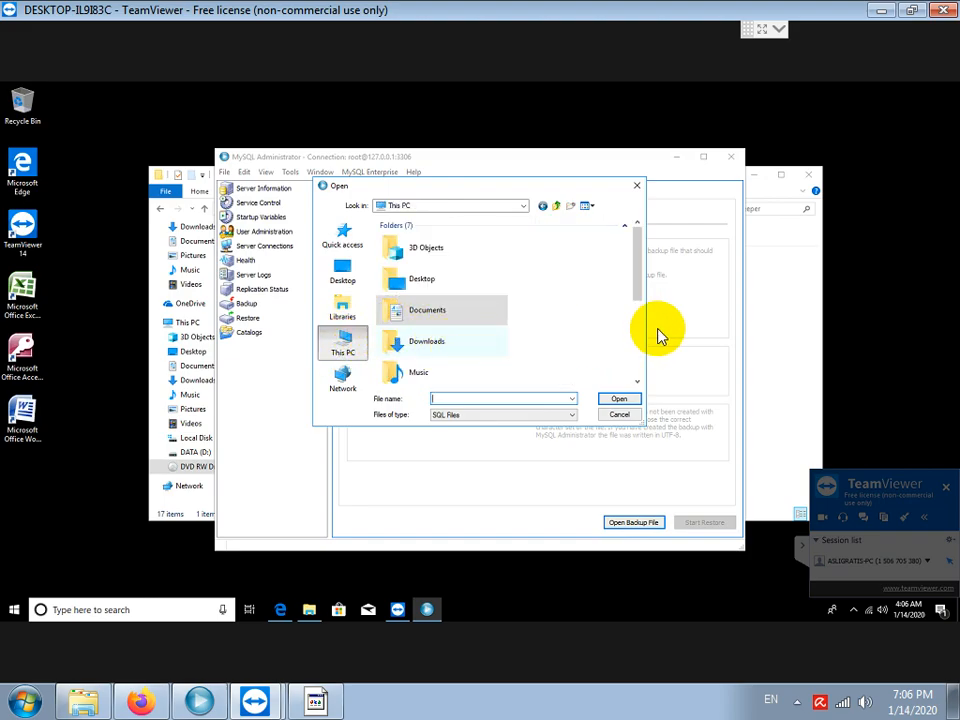
scroll(580, 345, down, 3)
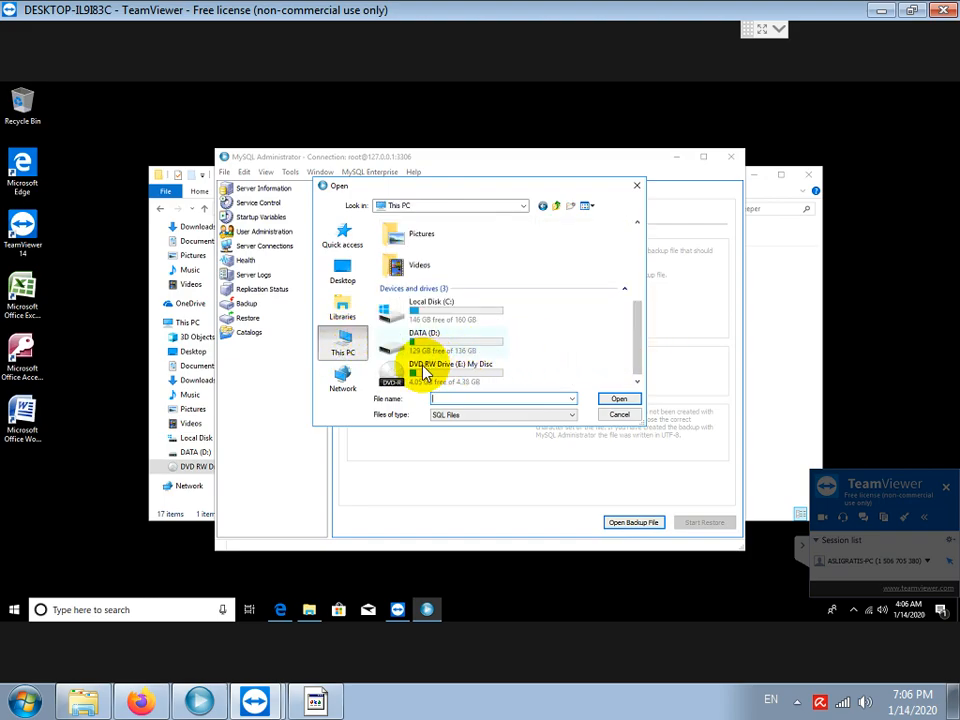
double_click(424, 372)
click(400, 309)
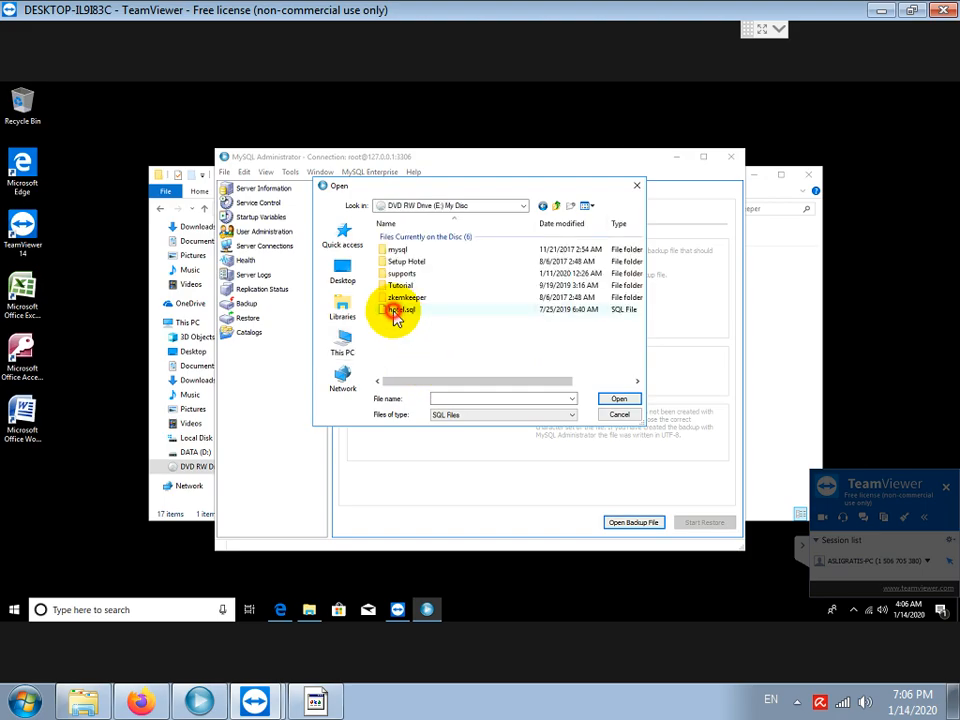
click(618, 398)
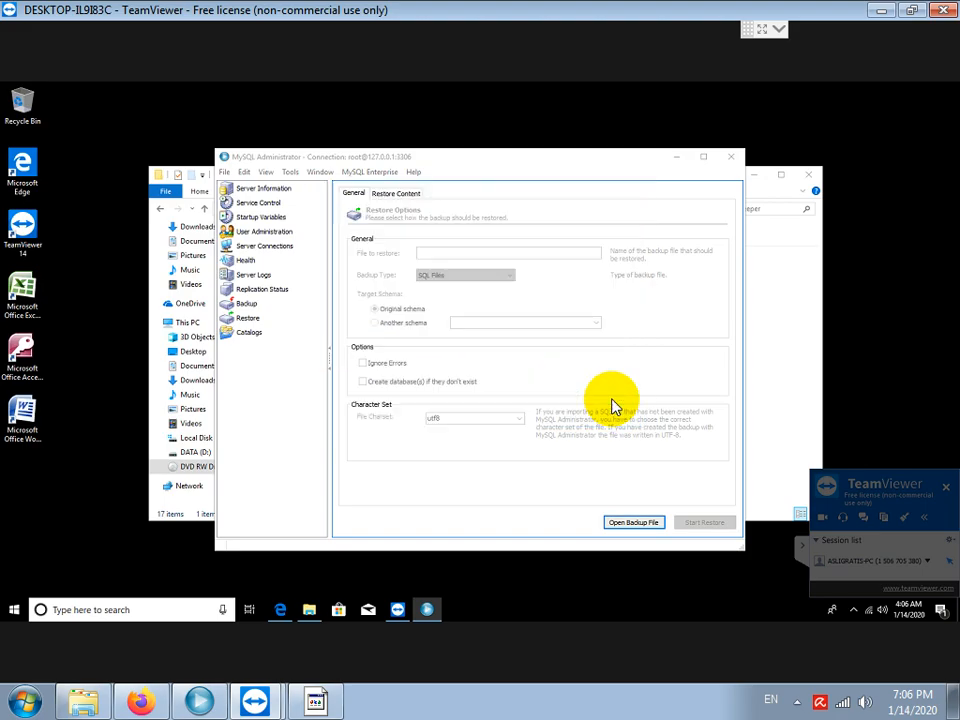
click(704, 522)
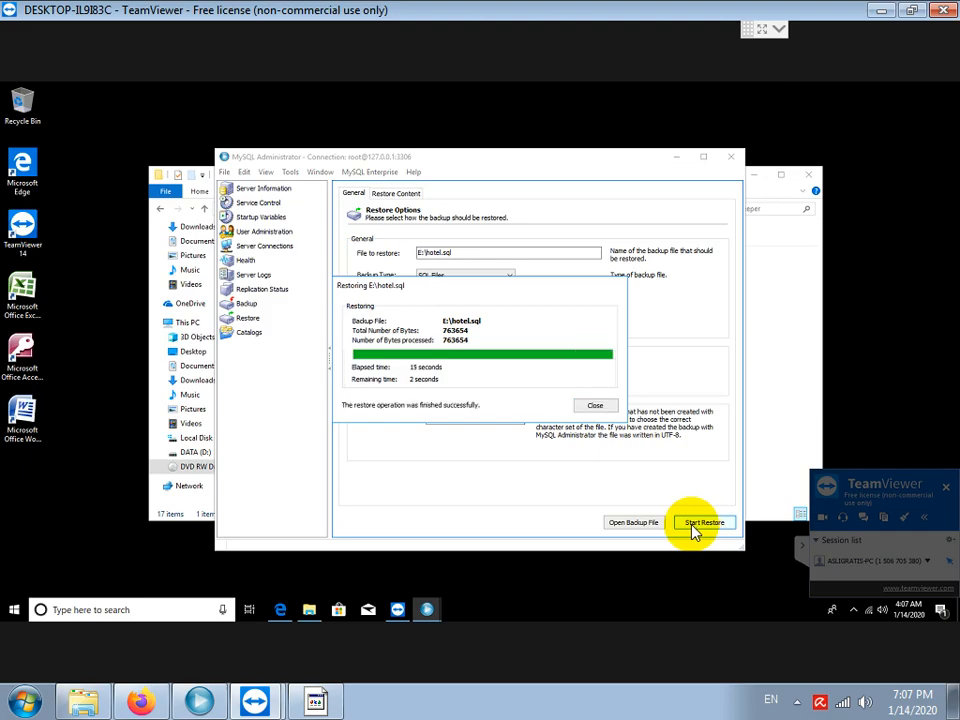
click(595, 410)
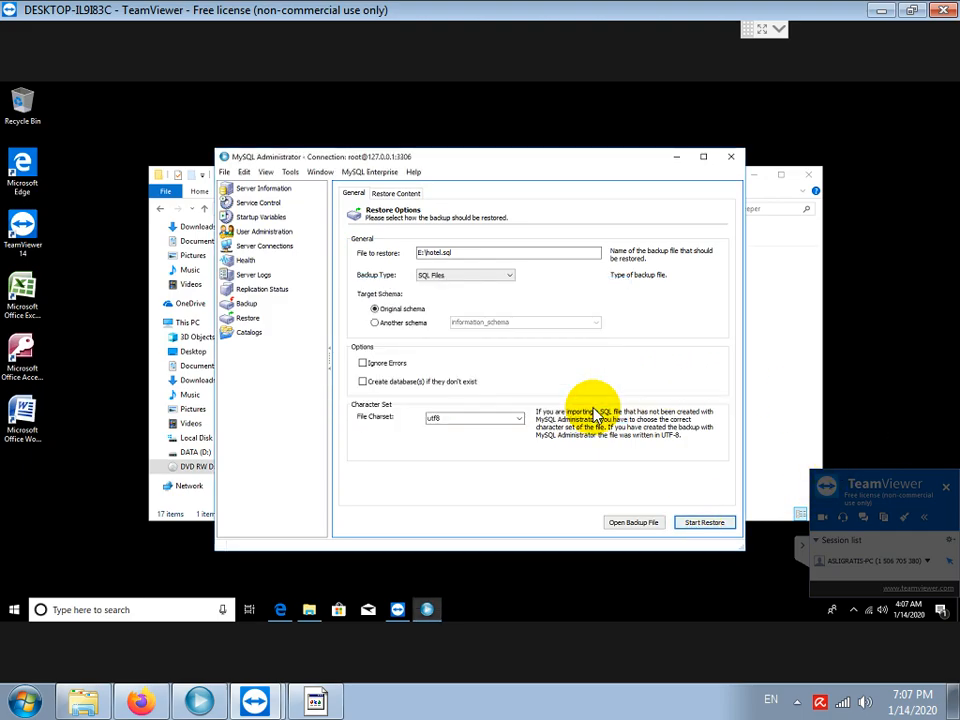
Note that HOTEL.EXE and the SUPPORTS folder must be copied to disk, fixing TIDKA to TIDAK.
click(322, 700)
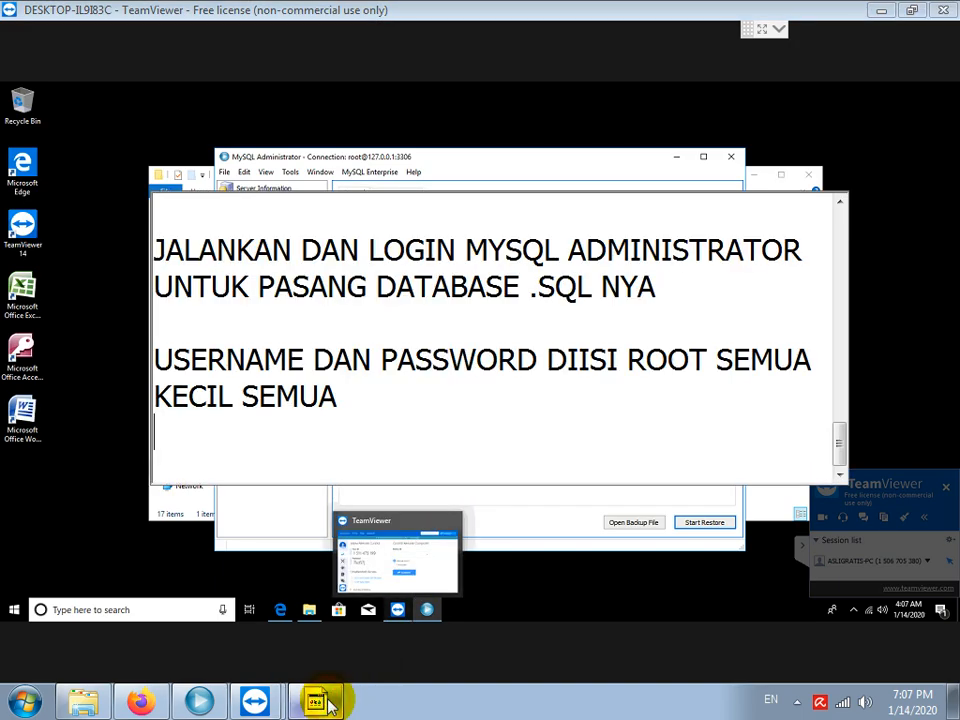
text(KARENA APLIKAS)
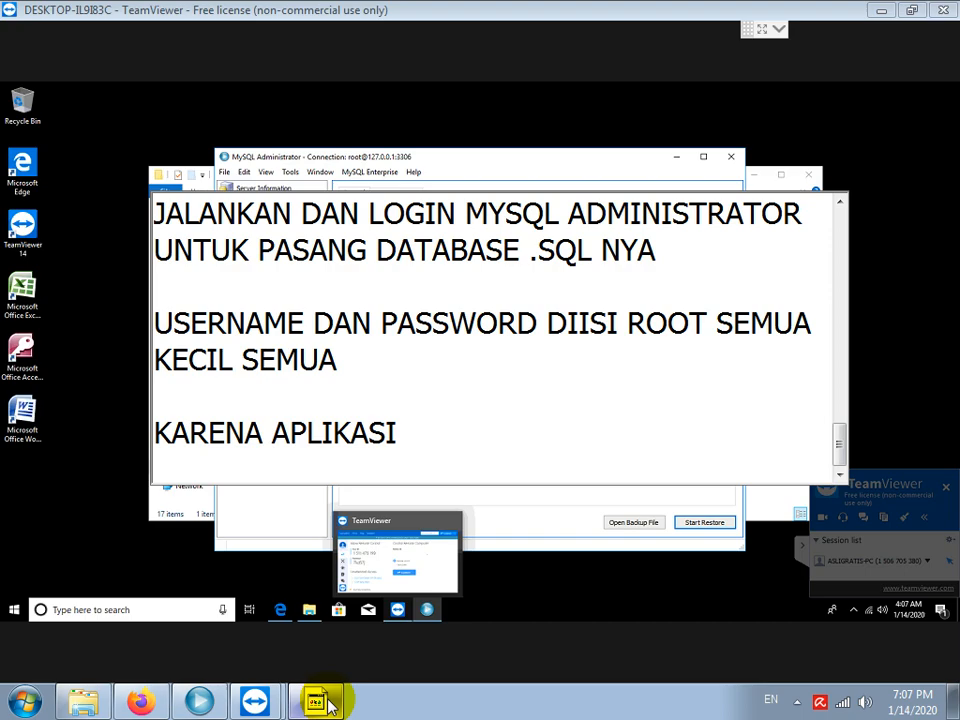
text(I TIDKA )
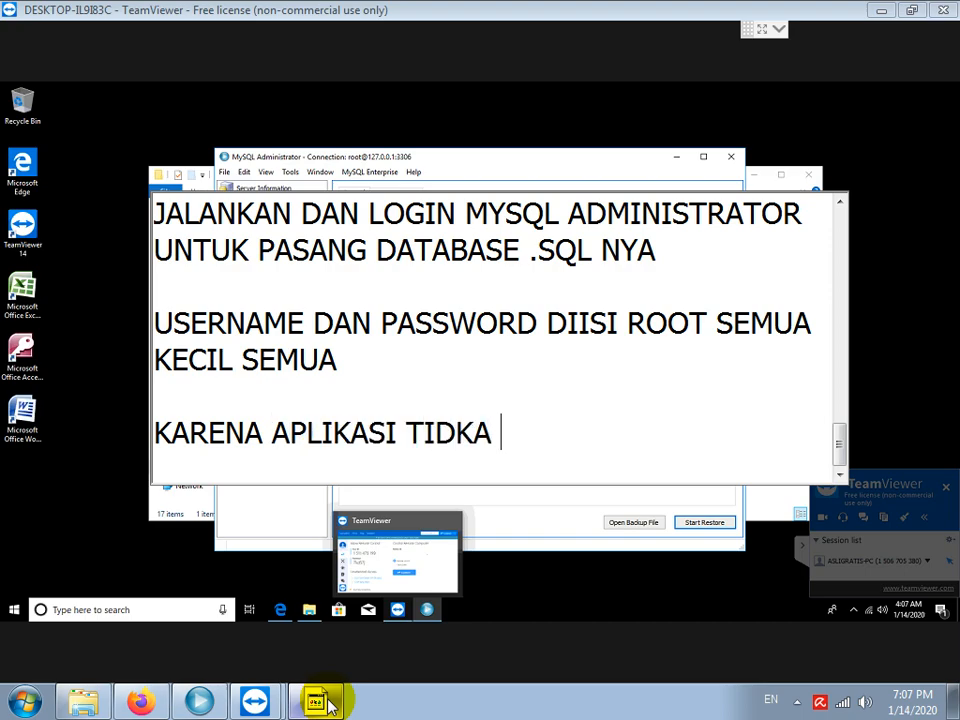
text(BISA DIJALANKAN DR CD, JADI ME)
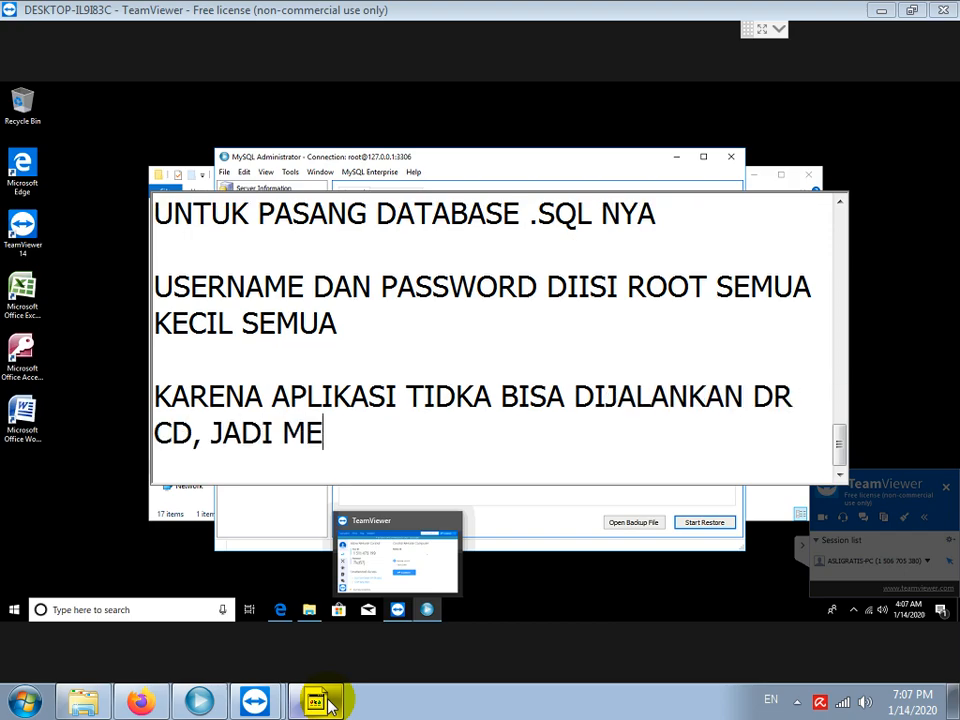
text(STI COPY DULU FILE HOTE,.)
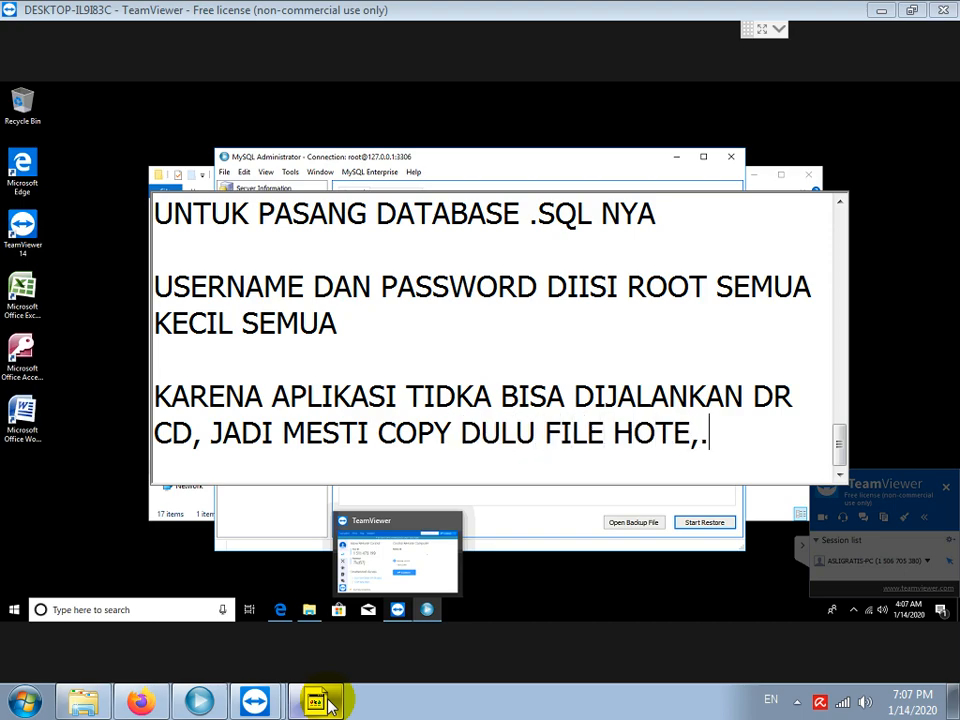
key(BackSpace)
key(BackSpace)
text(L.EXE DAN FOLDER SUPPORTS )
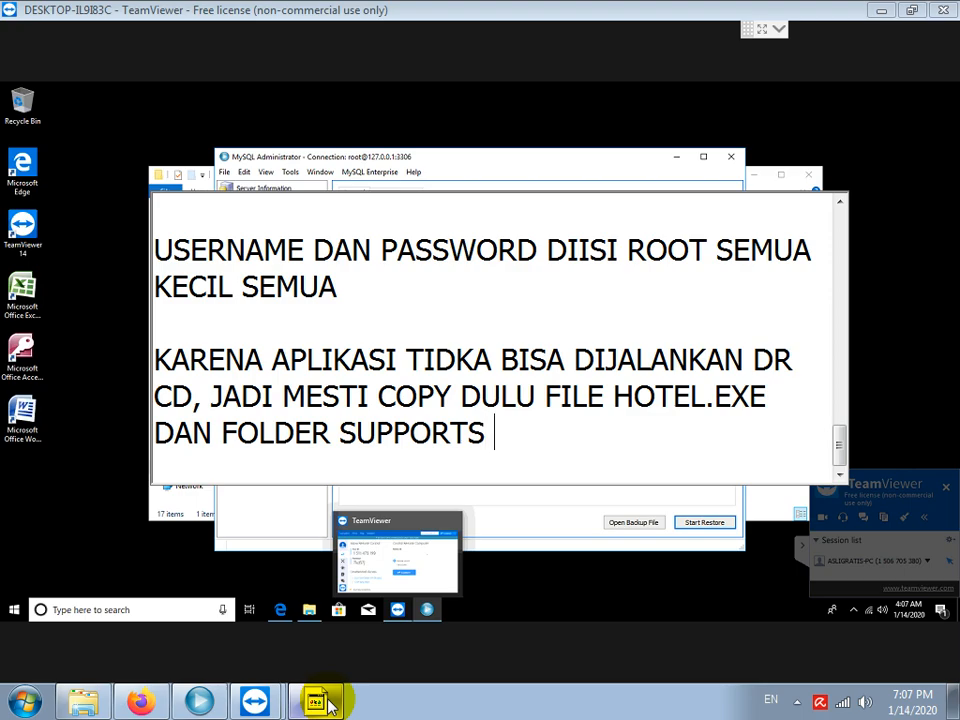
text(KE HAR)
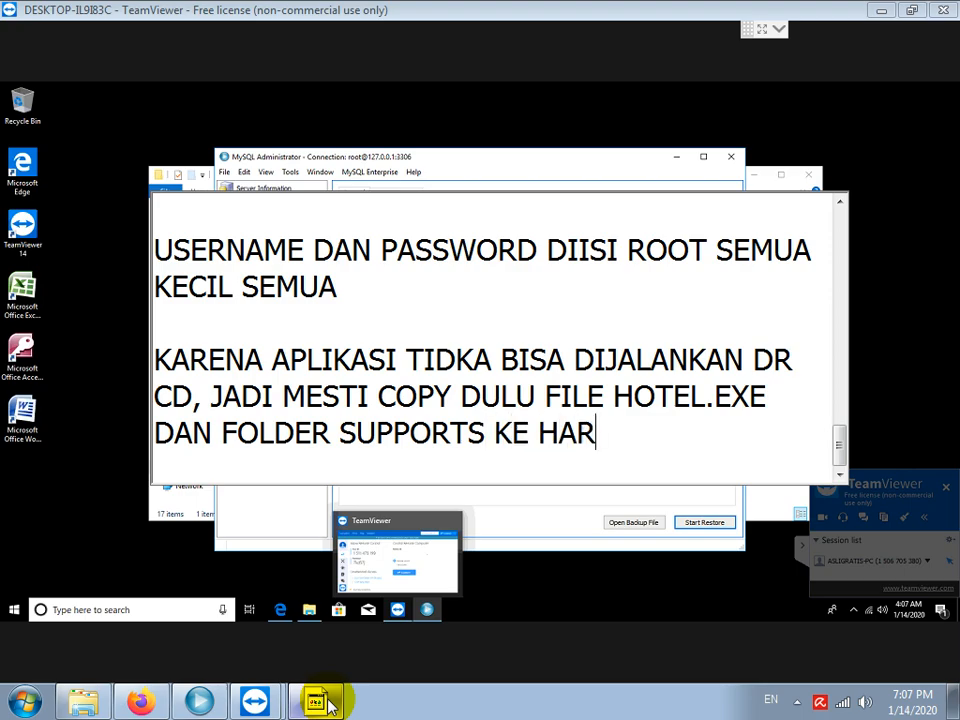
text(DDISK KOMPUT)
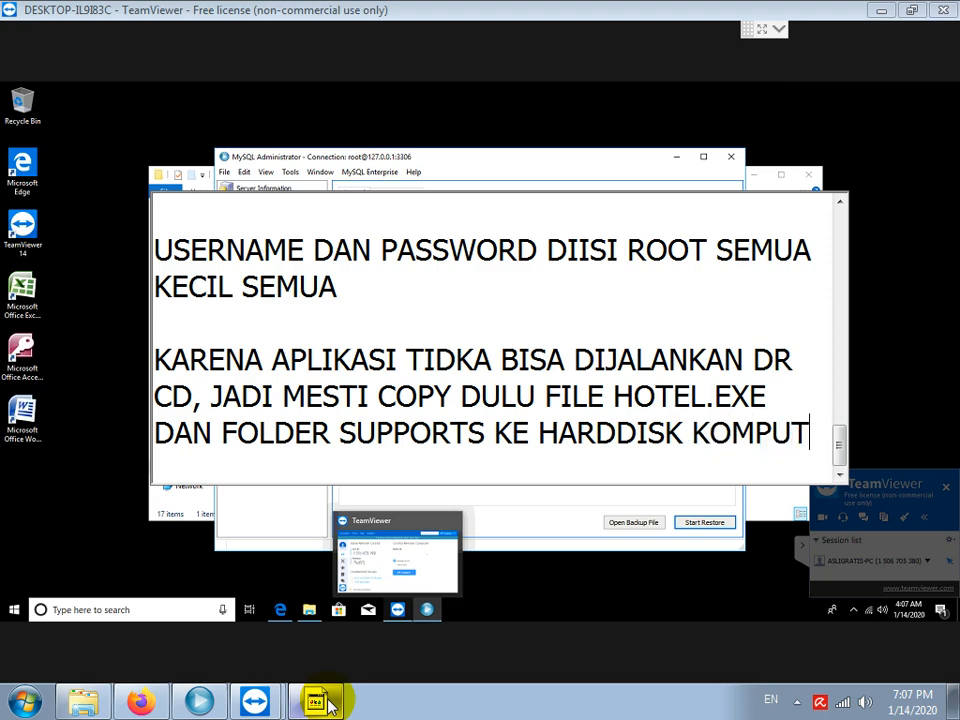
text(ER)
key(Return)
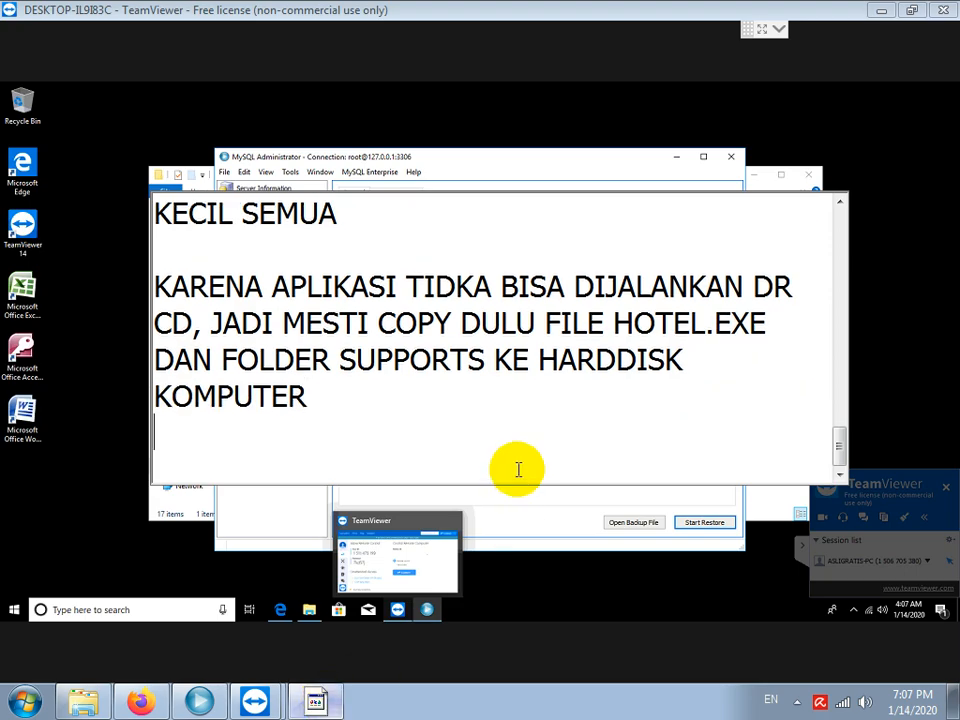
click(483, 287)
key(BackSpace)
key(Left)
text(A)
key(Down)
key(Down)
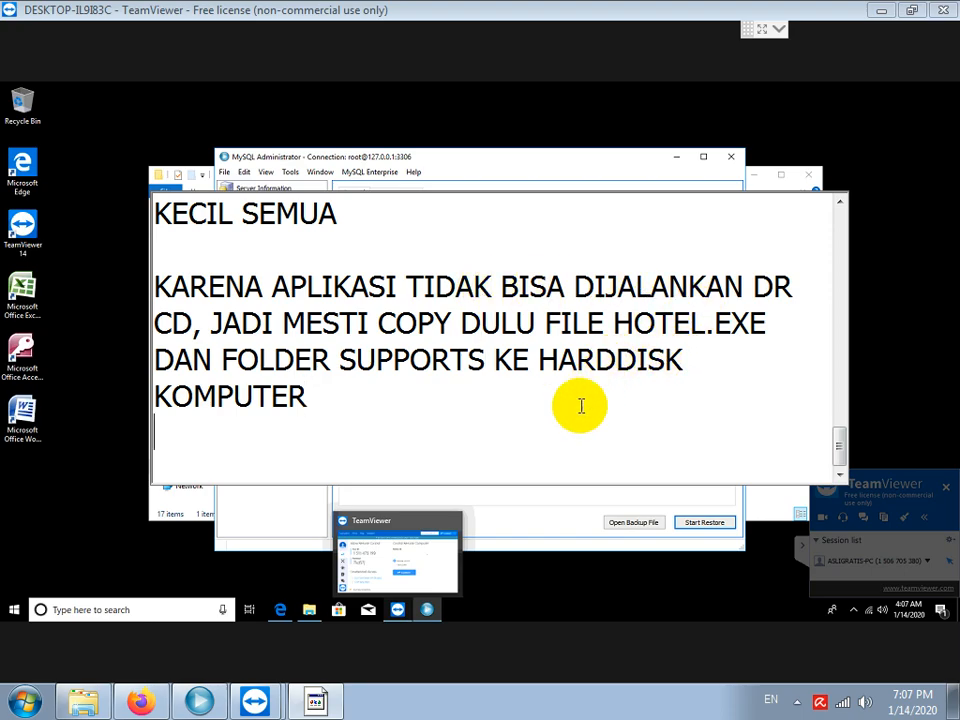
click(546, 501)
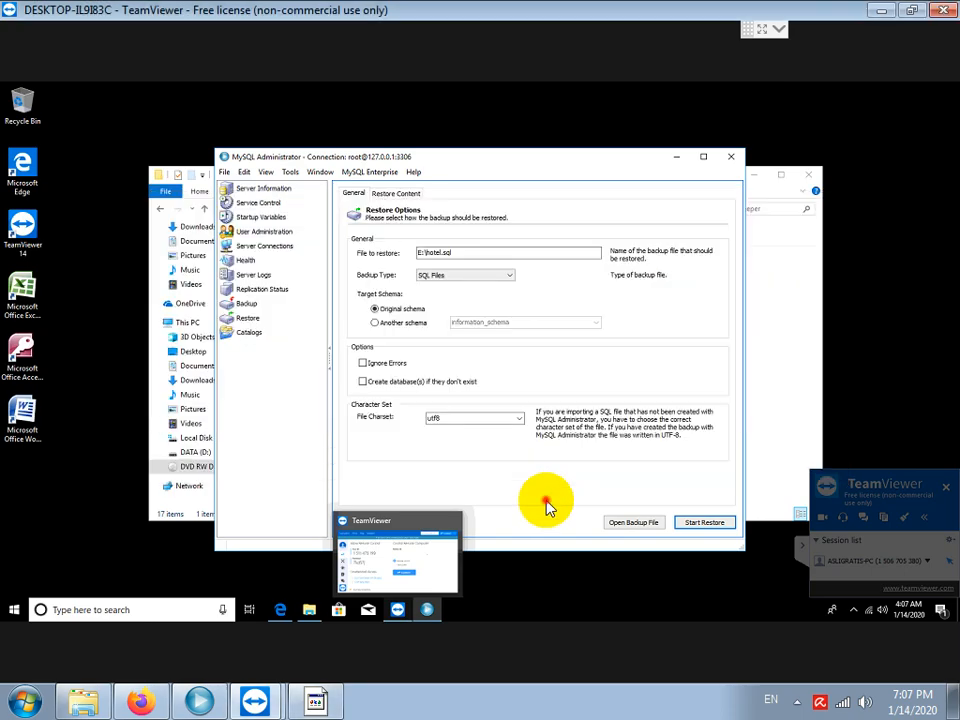
Copy the Hotel-new application and the supports folder from the disc's root folder.
click(767, 300)
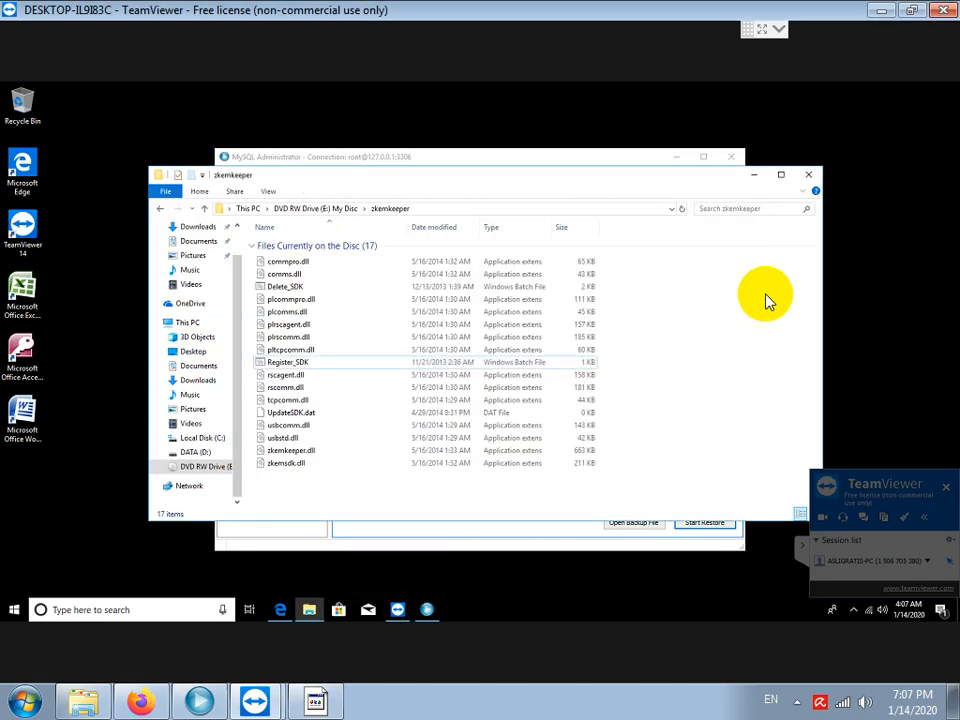
click(330, 212)
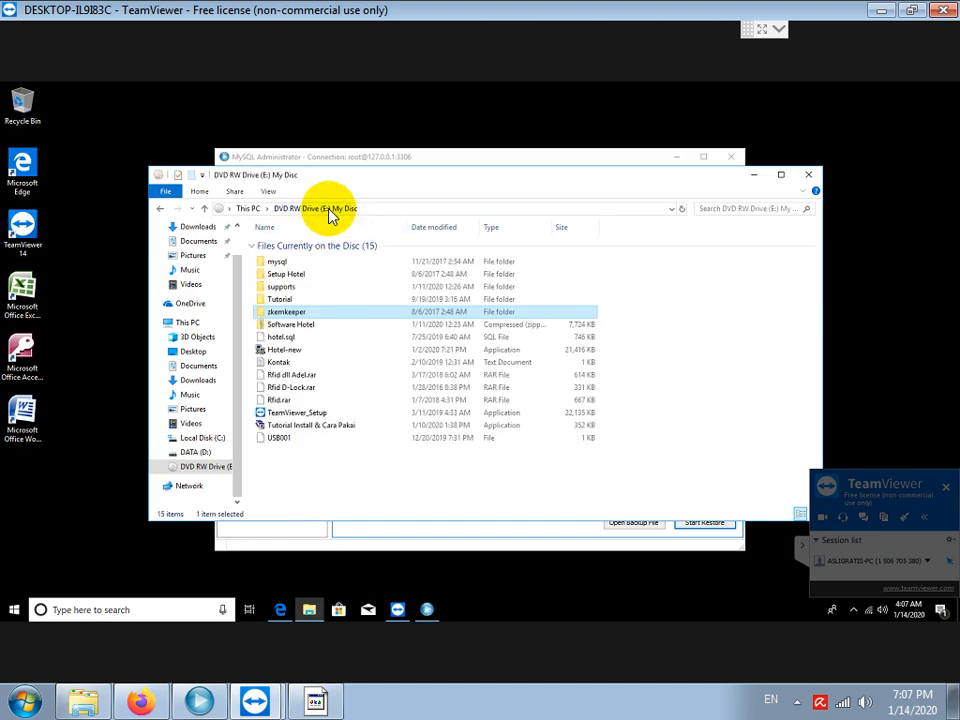
click(268, 350)
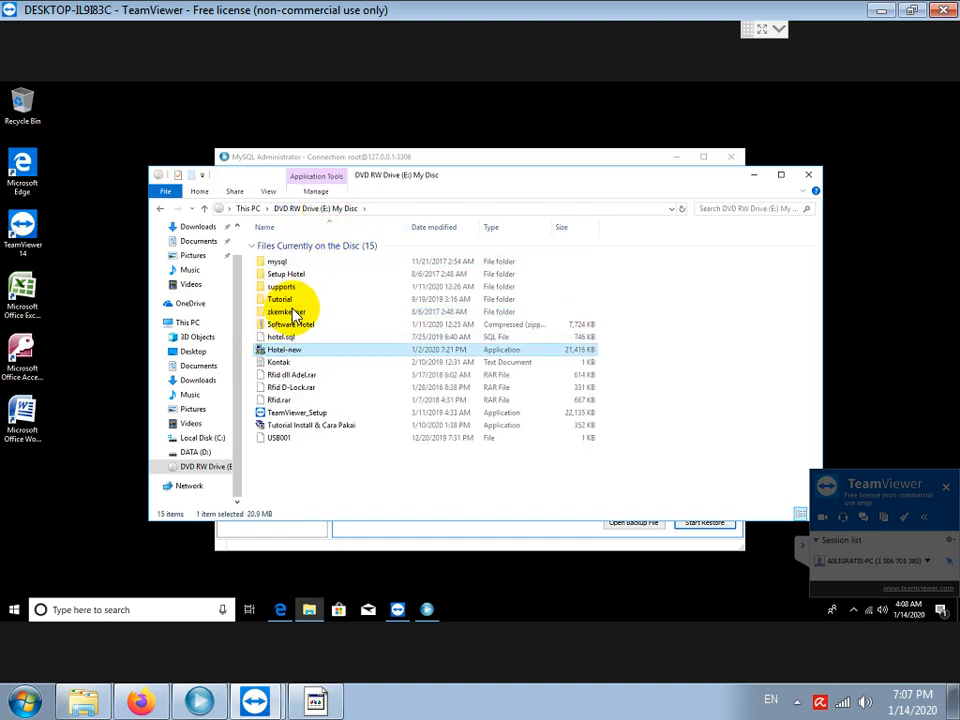
ctrl+click(290, 312)
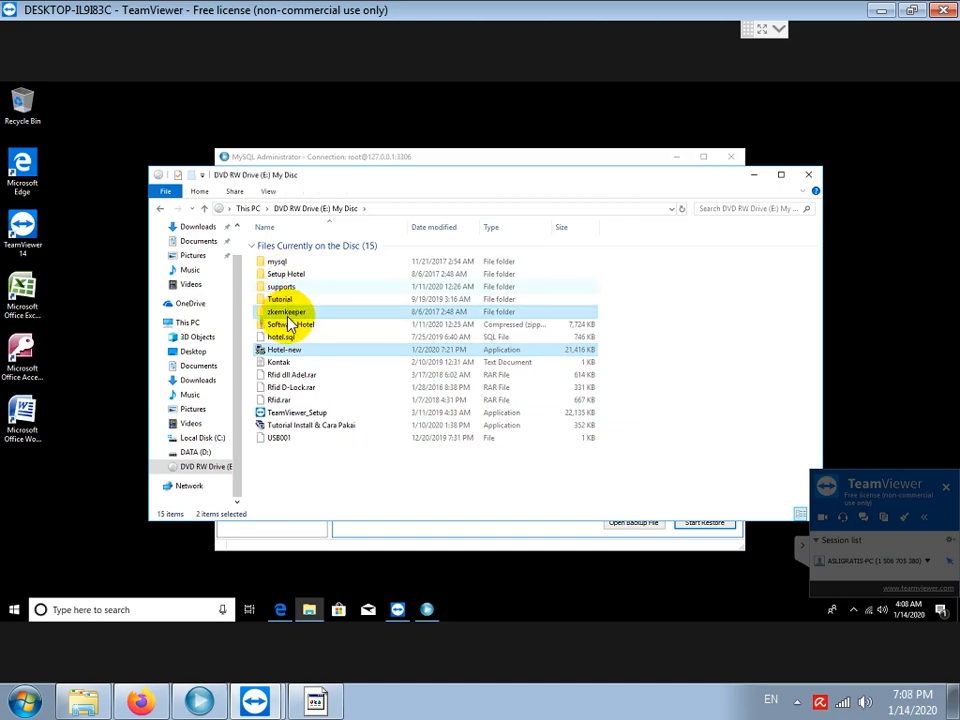
ctrl+click(283, 312)
ctrl+click(281, 287)
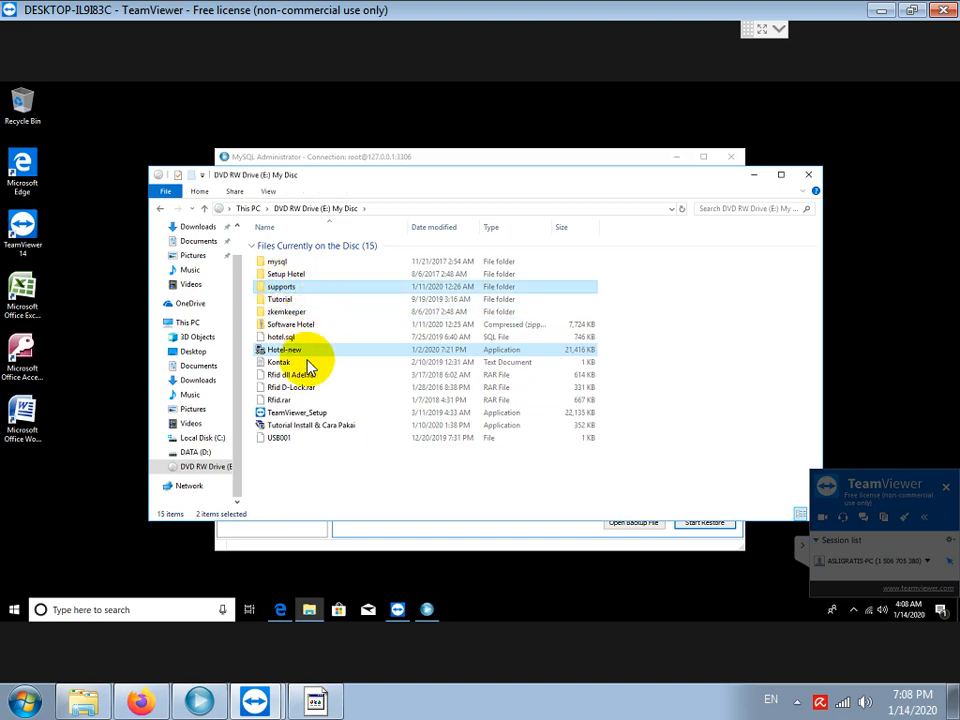
right_click(290, 351)
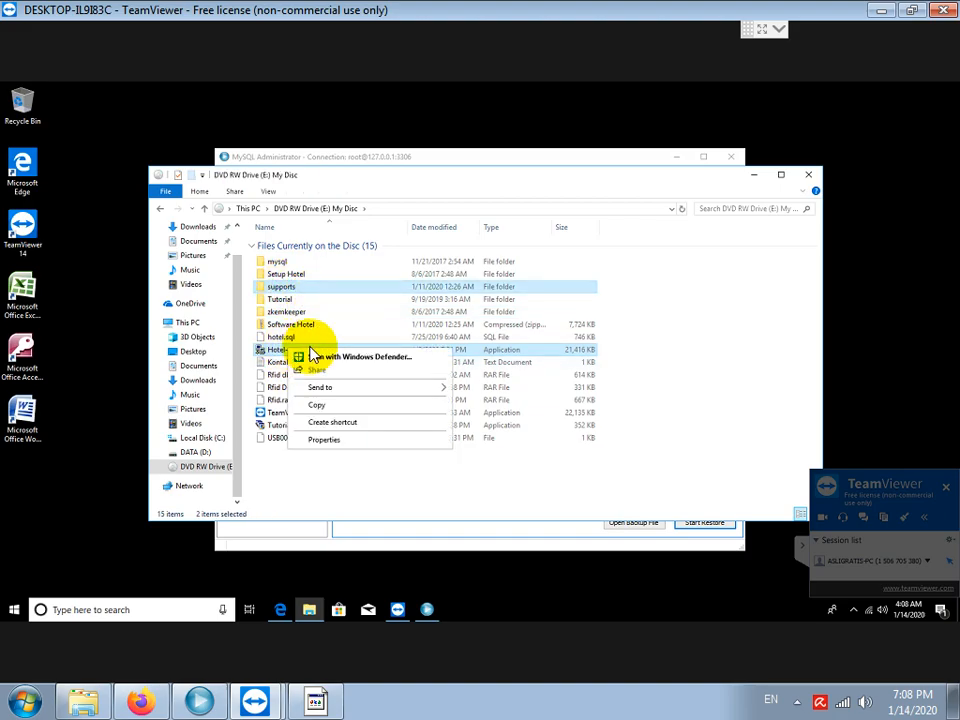
click(326, 408)
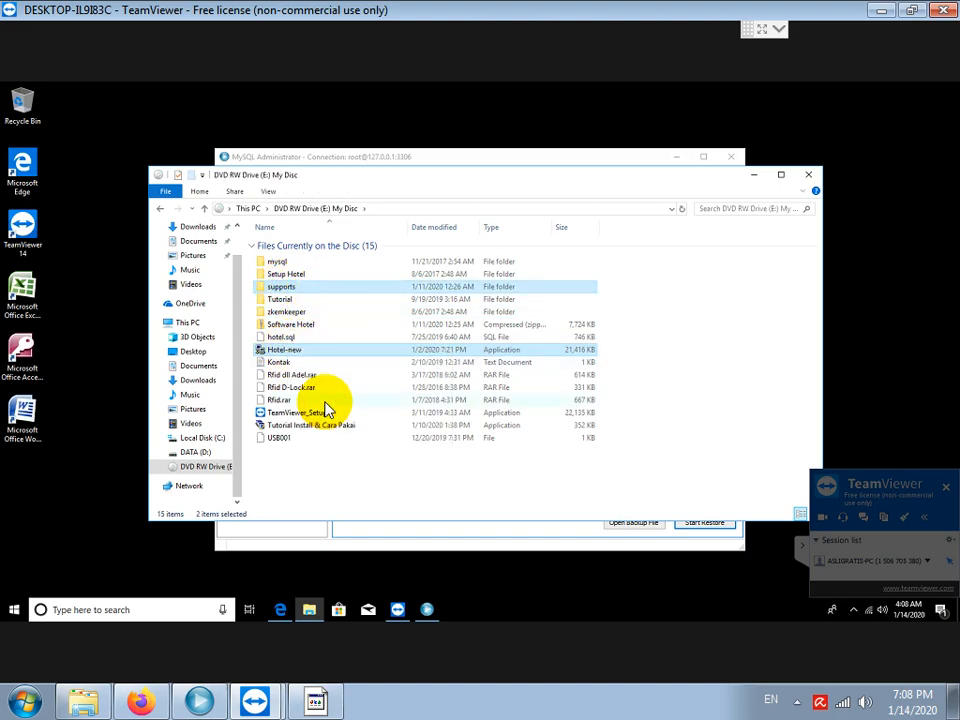
Create a folder named Hotel on DATA (D:), open it, and paste the copied items.
click(196, 452)
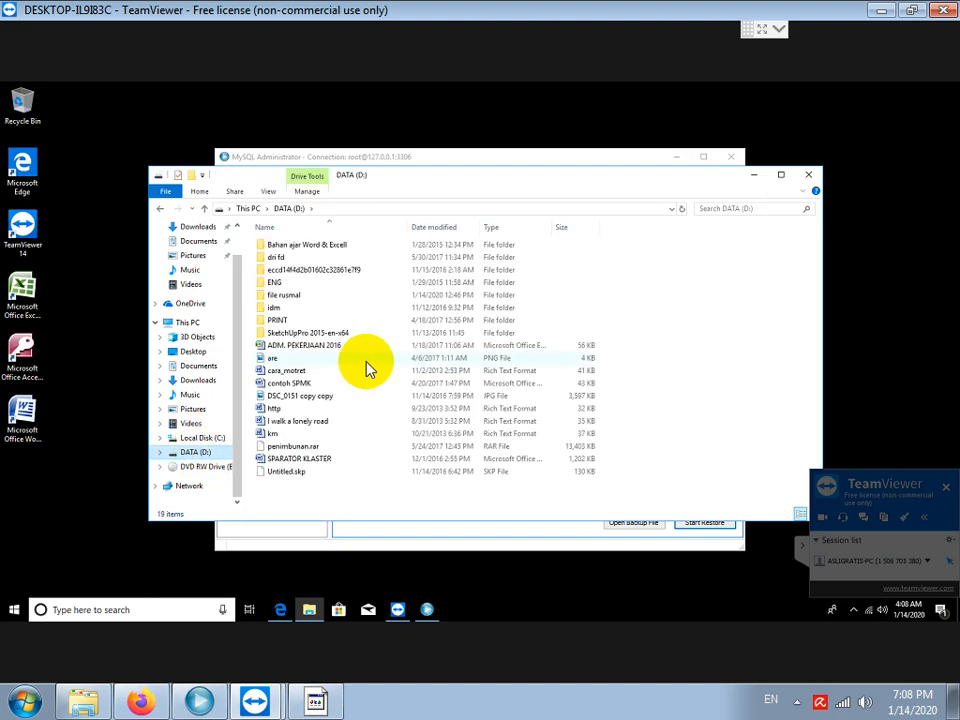
right_click(372, 406)
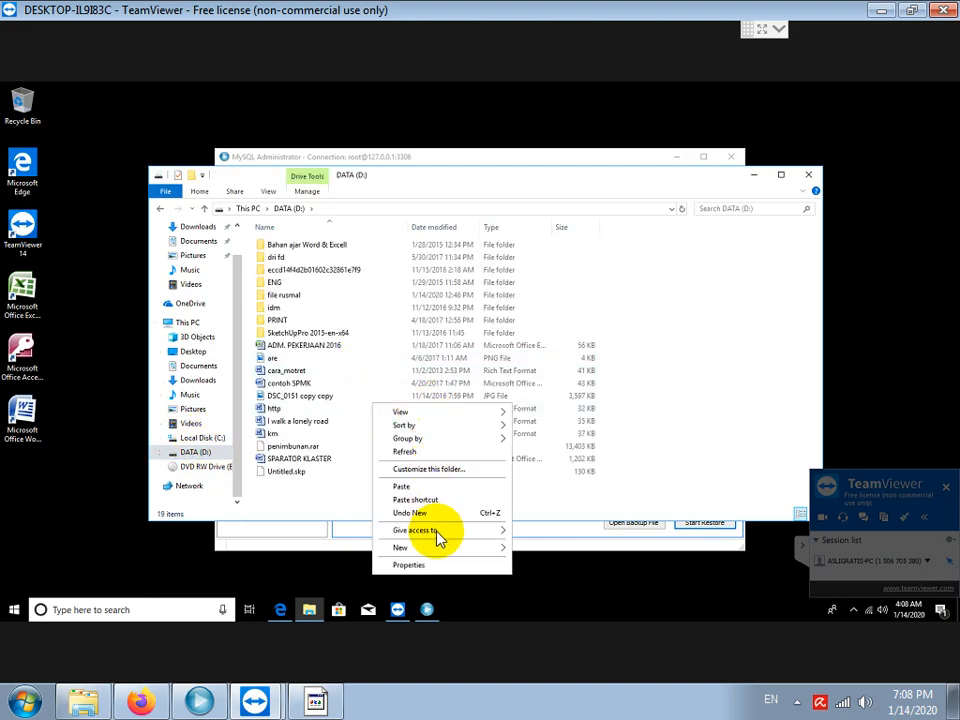
mouse_move(447, 551)
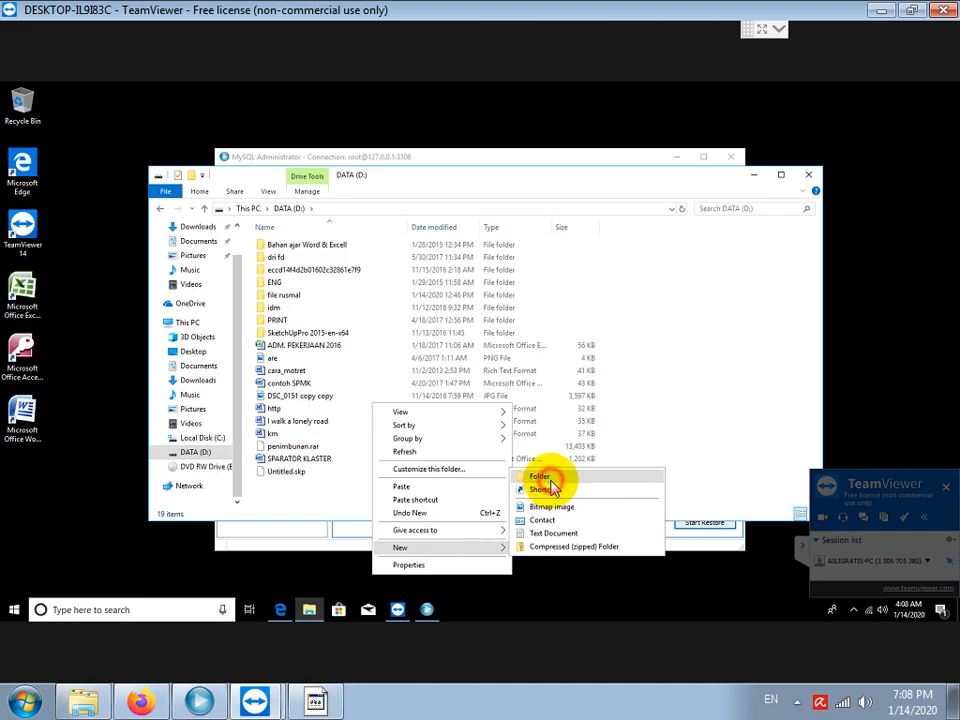
click(555, 482)
text(Hotel)
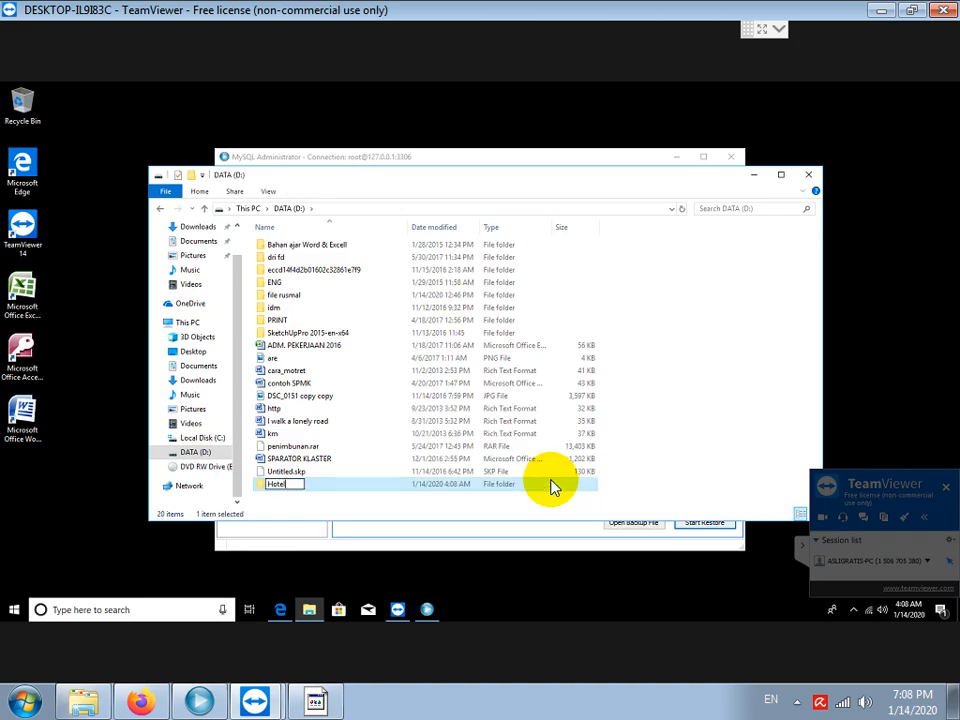
key(Return)
double_click(553, 486)
right_click(291, 316)
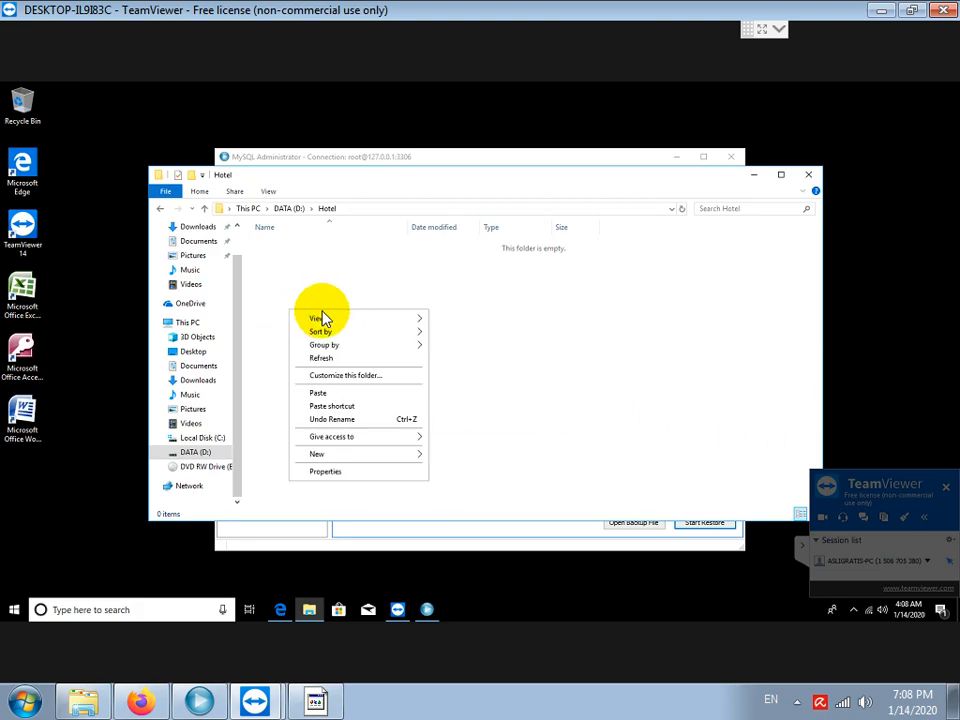
click(336, 394)
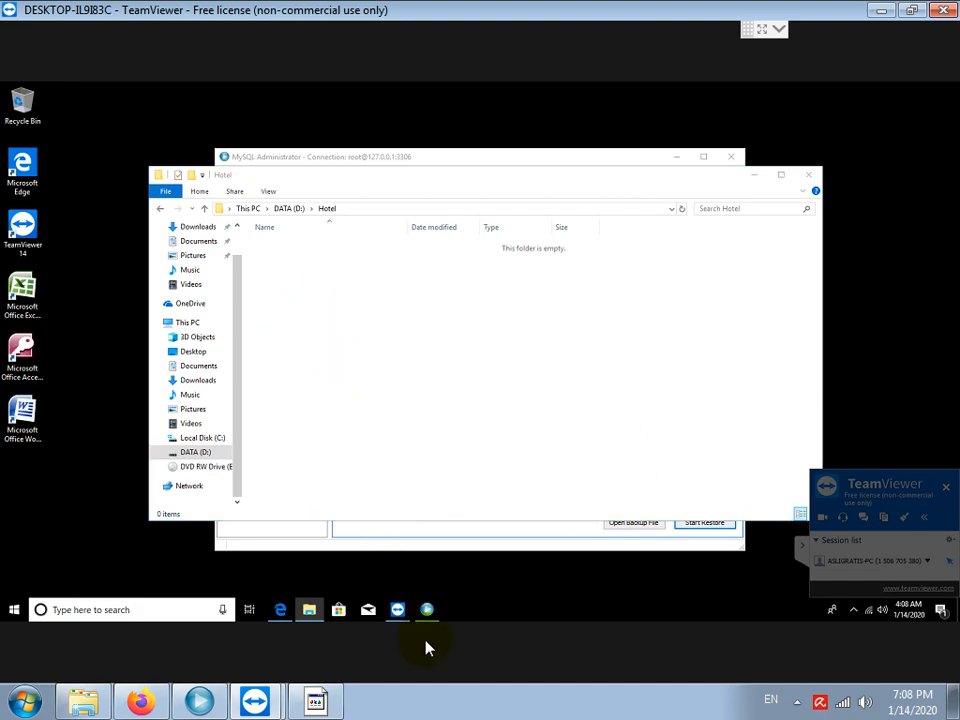
Add the note 'BUAT SHORTCUT DI DESKTOP DENGAN KLIK KANAN DI FILE HOTEL.EXE, LALU PILIH SEND TO DESKTOP'.
click(318, 700)
key(Return)
key(Return)
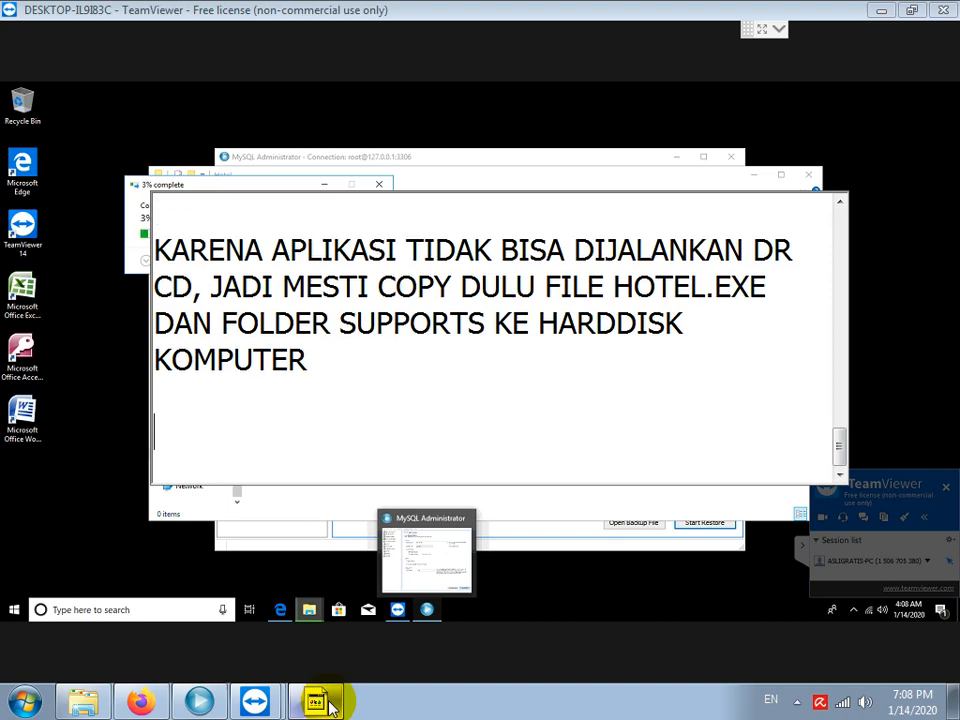
text(BUATLA)
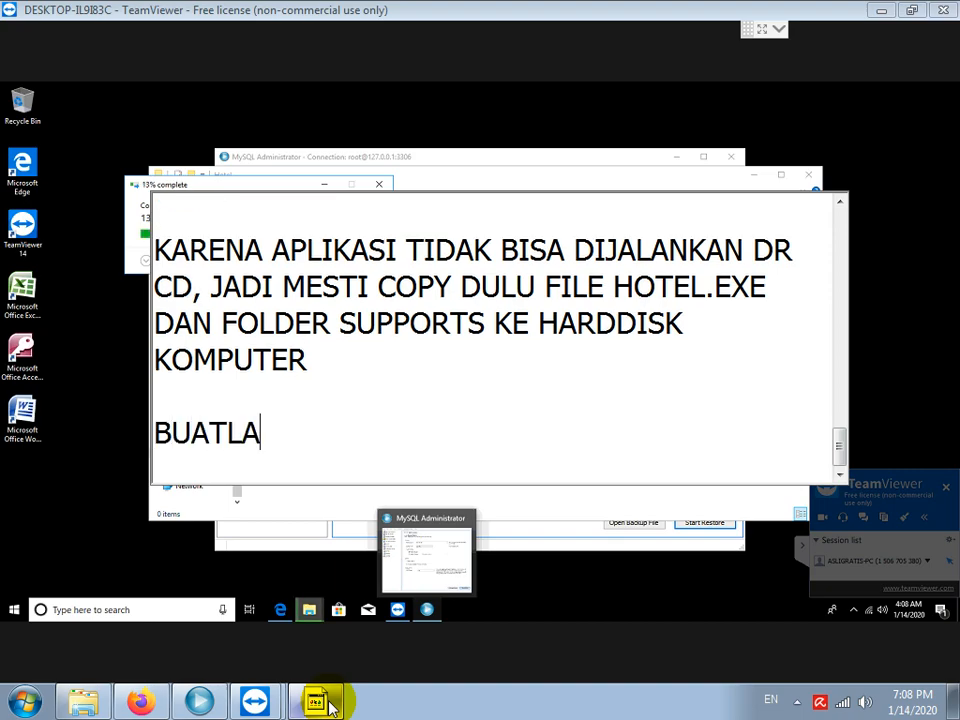
text(JH SG)
key(BackSpace)
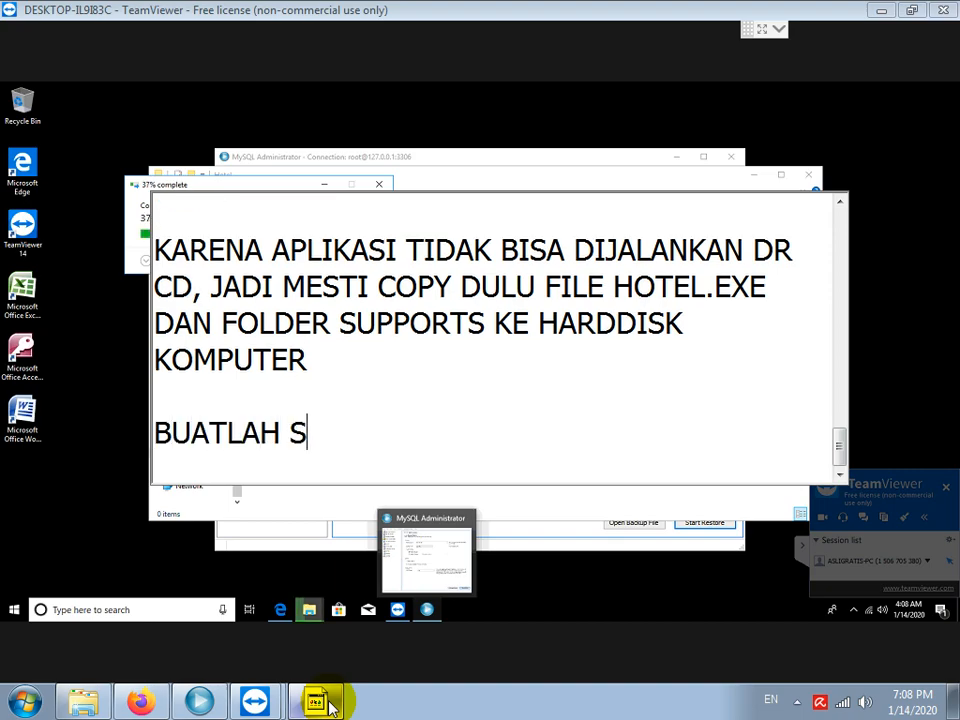
text(HORTCUT DI DE)
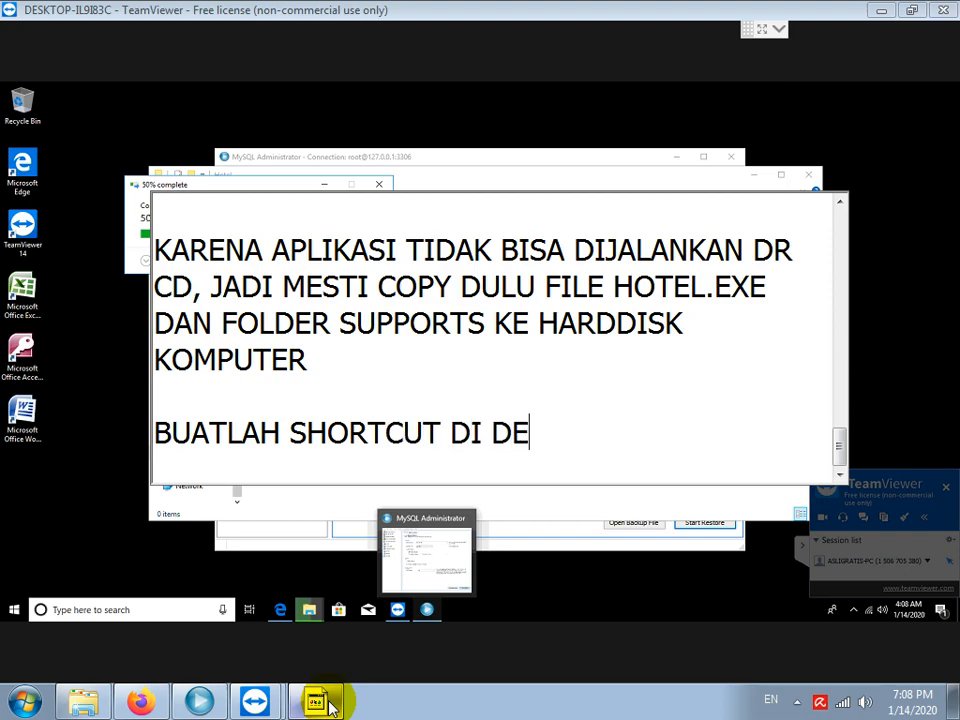
text(SKTOP DENGAN KLI)
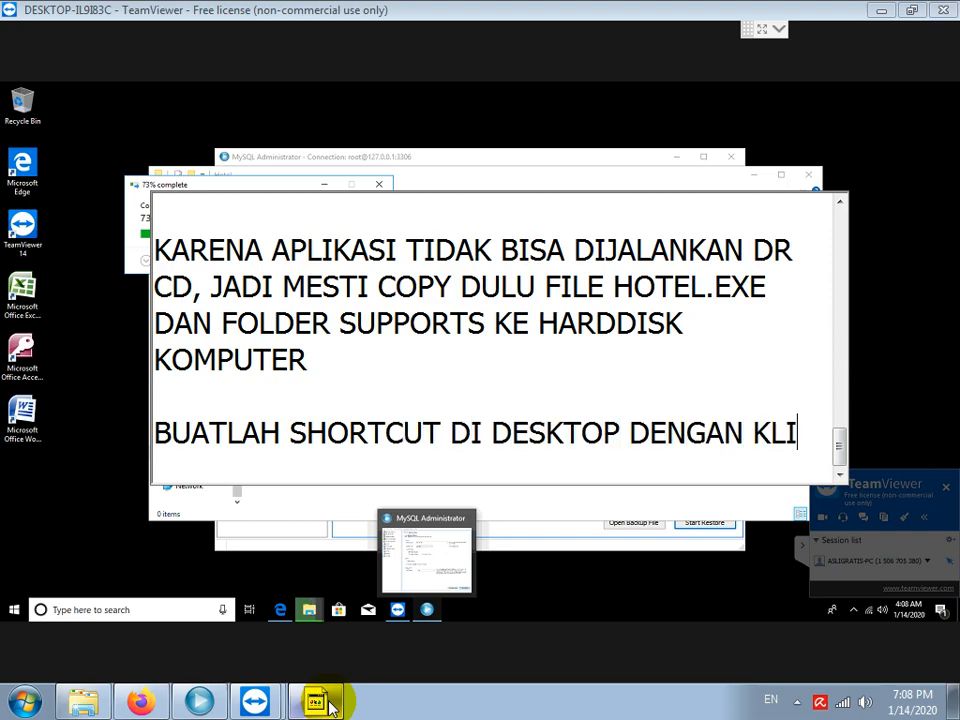
text(K KANAN D)
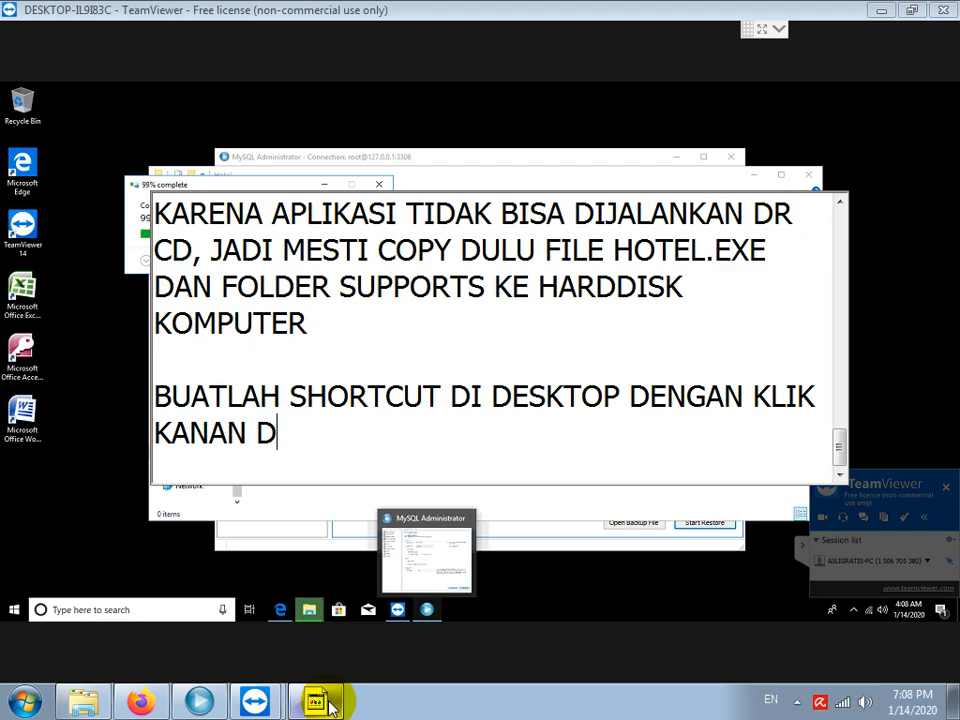
text(I FILE HOTE)
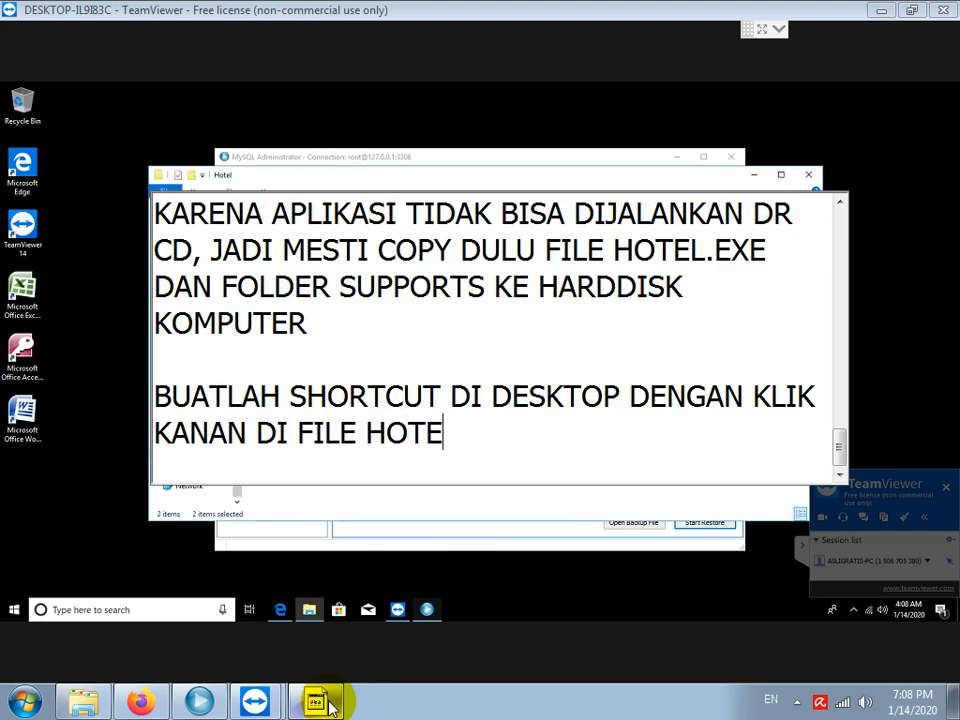
text(L.EXE, LALU PILIH S)
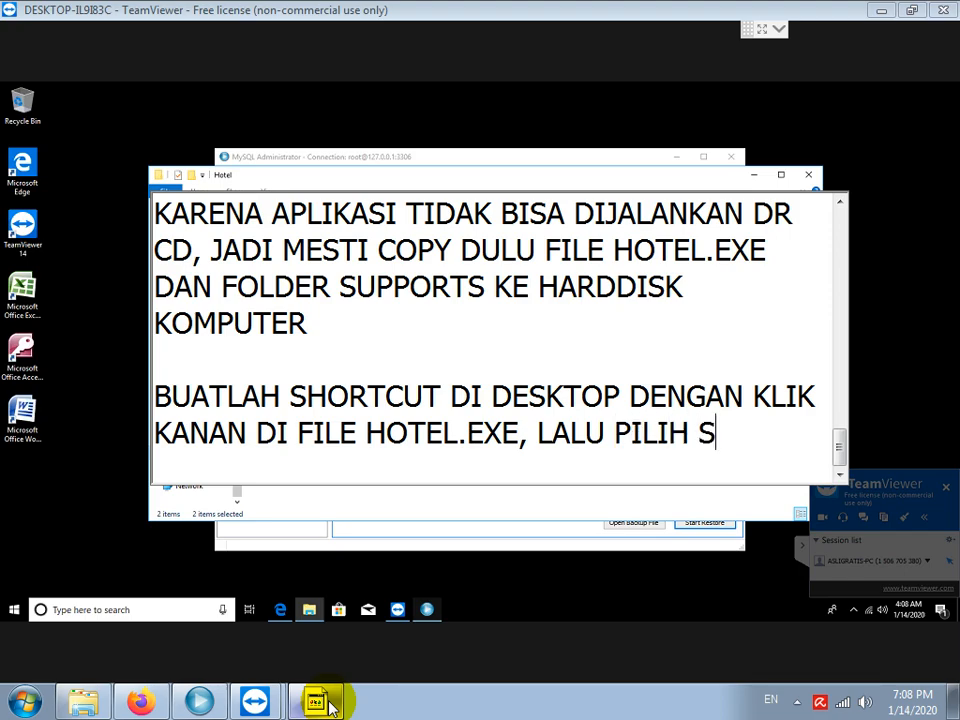
text(END TO DE)
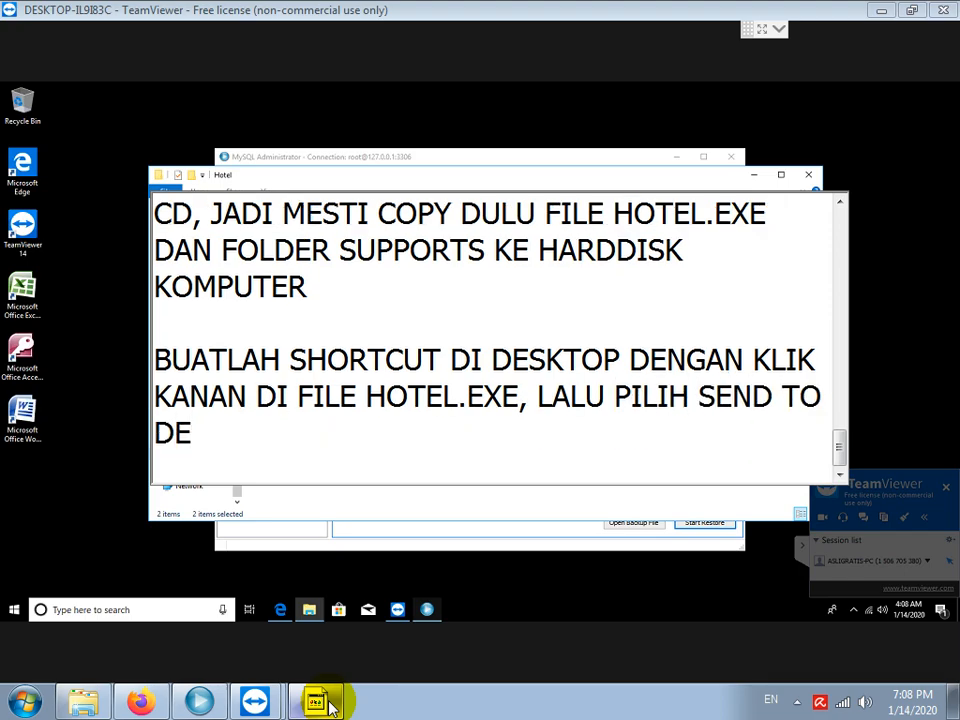
text(SKTOP)
key(Return)
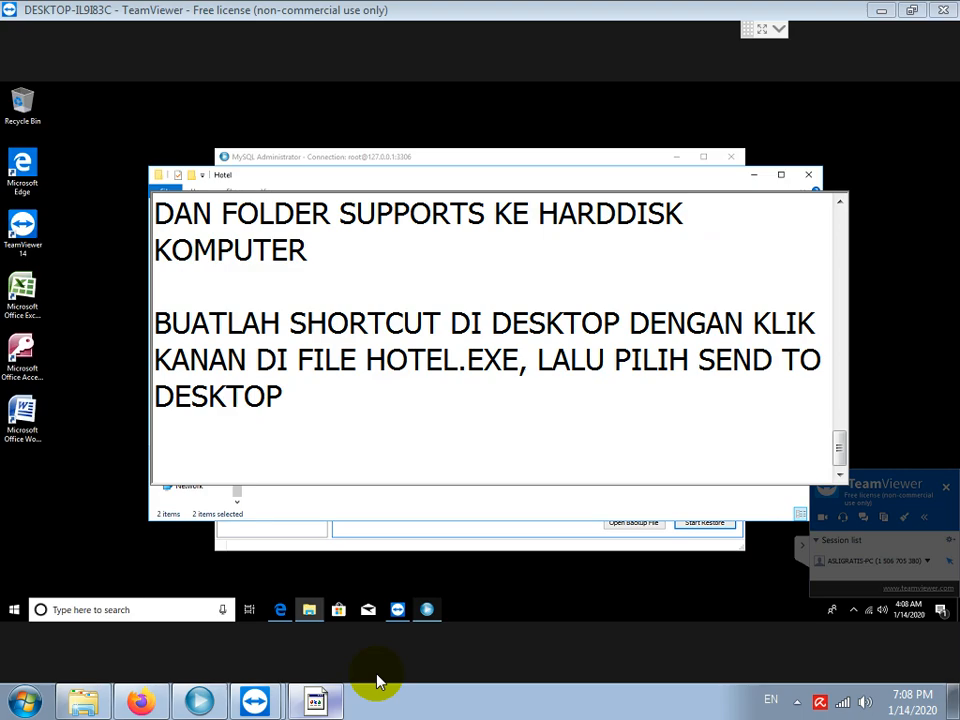
Send Hotel-new to the desktop as a shortcut and launch the hotel application from it.
click(396, 497)
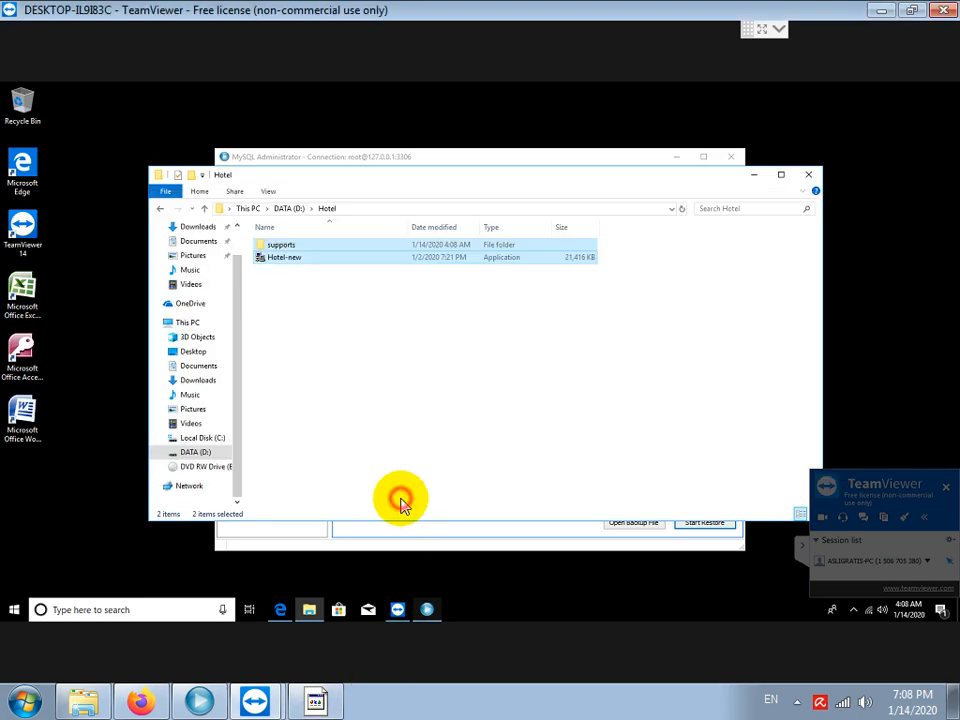
right_click(280, 257)
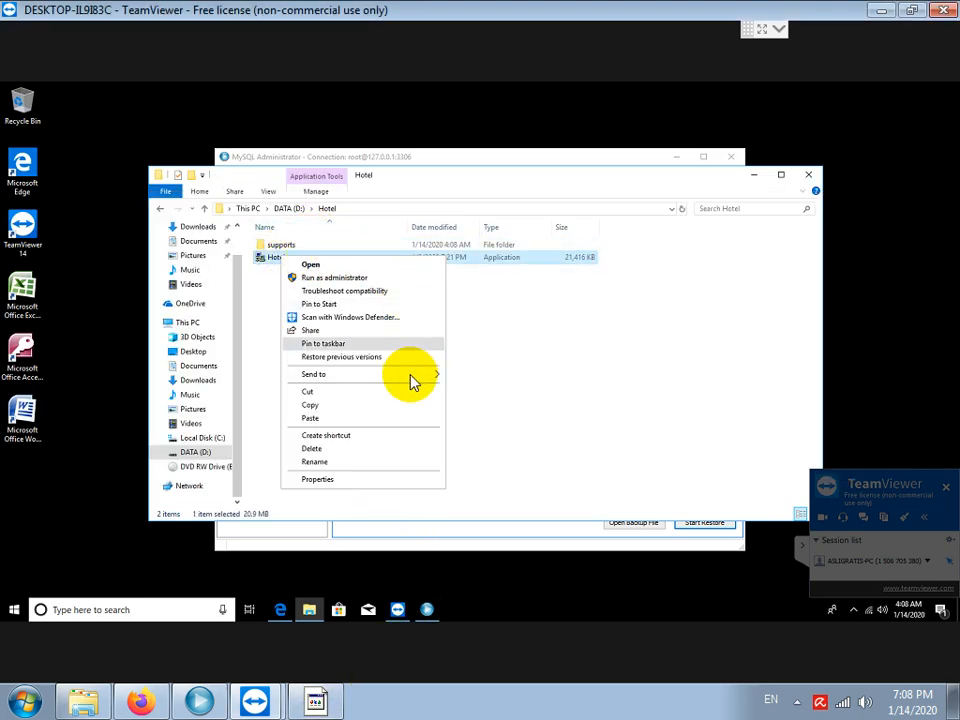
mouse_move(411, 381)
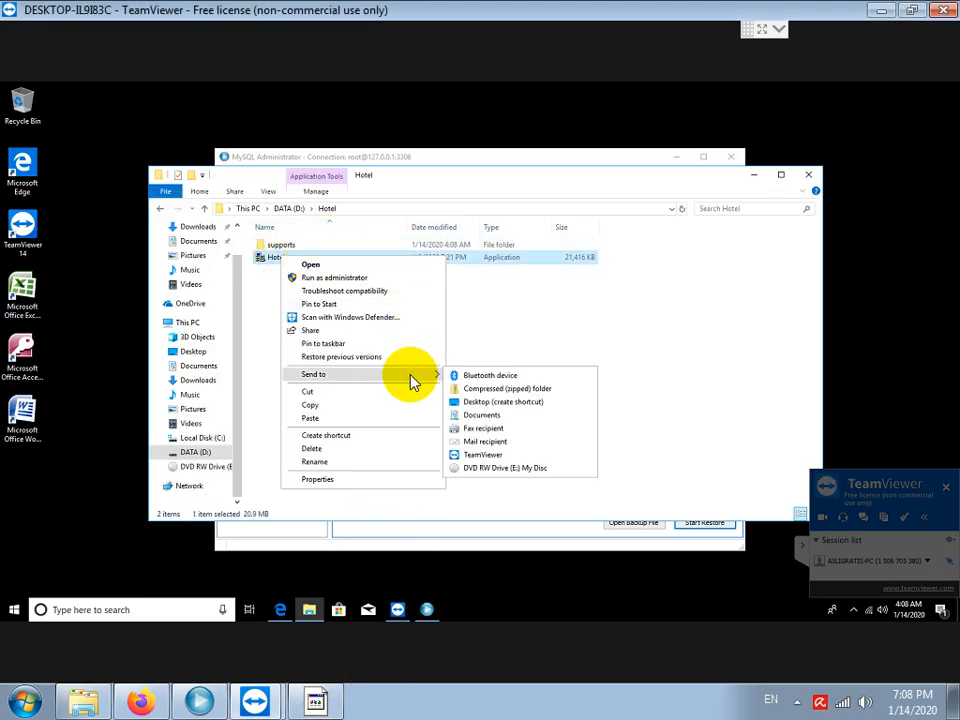
click(543, 402)
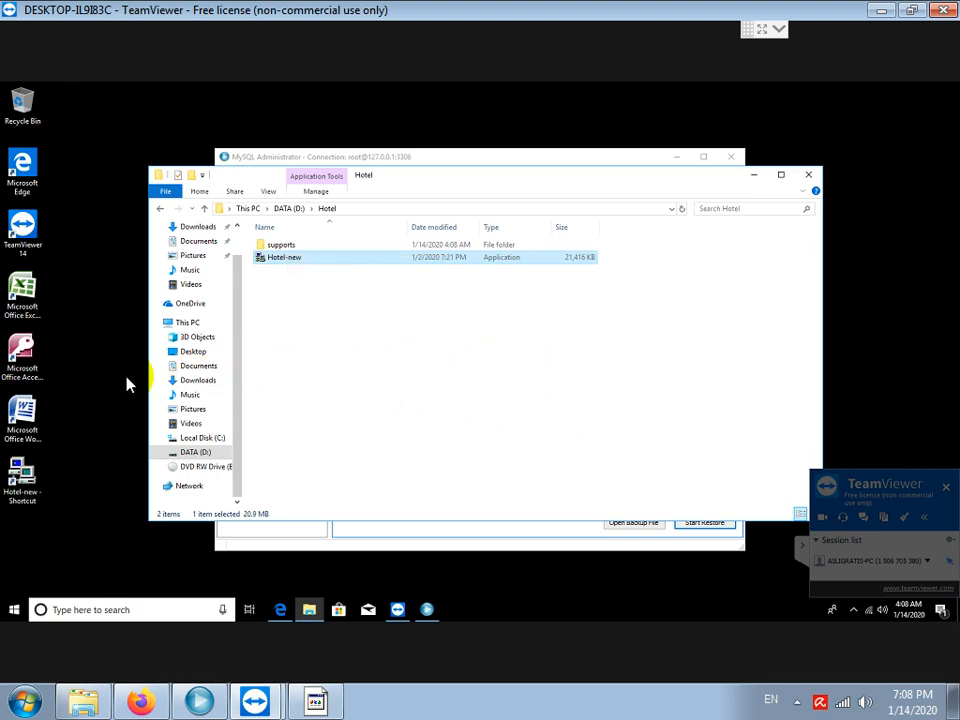
double_click(22, 478)
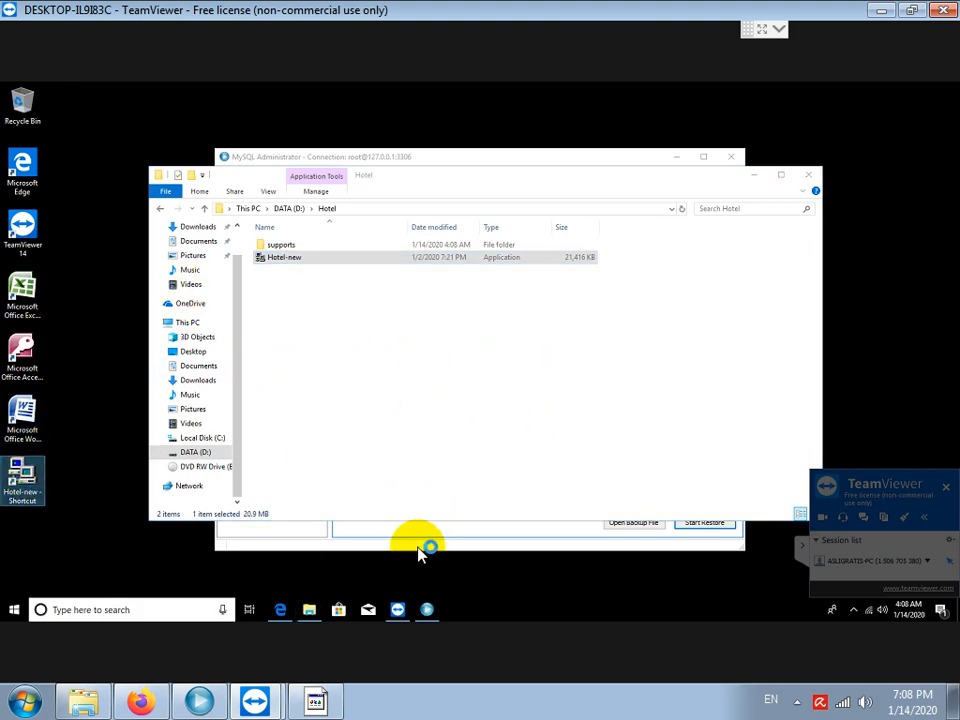
click(318, 700)
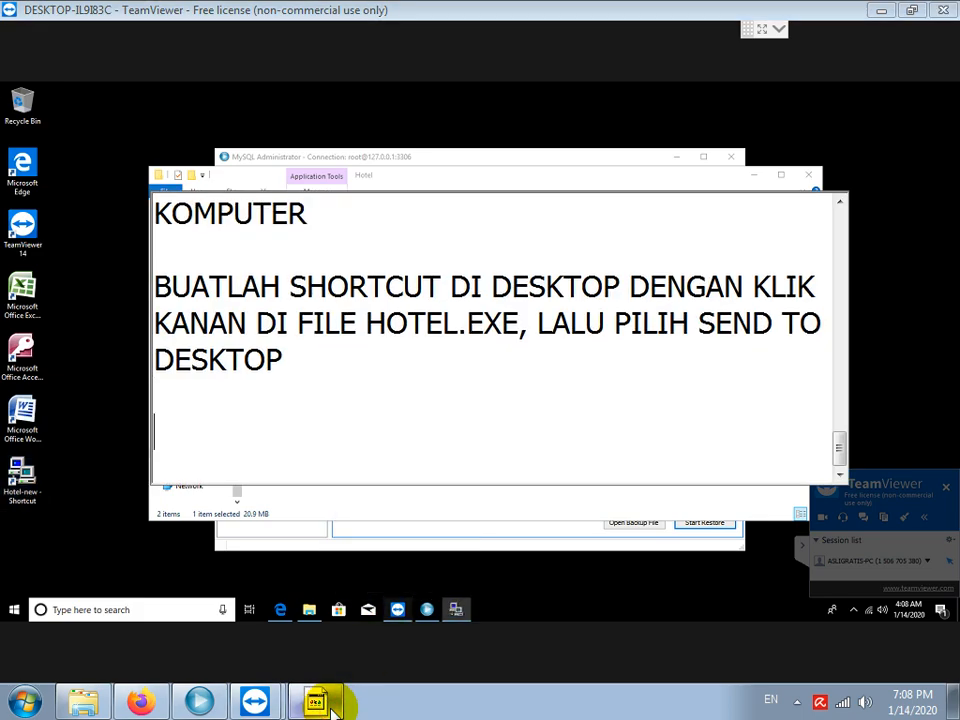
Note 'LOGIN APLIKASI HOTEL' with the lowercase username and password, then bring up the Login window.
text(LOGIN APLIKAS)
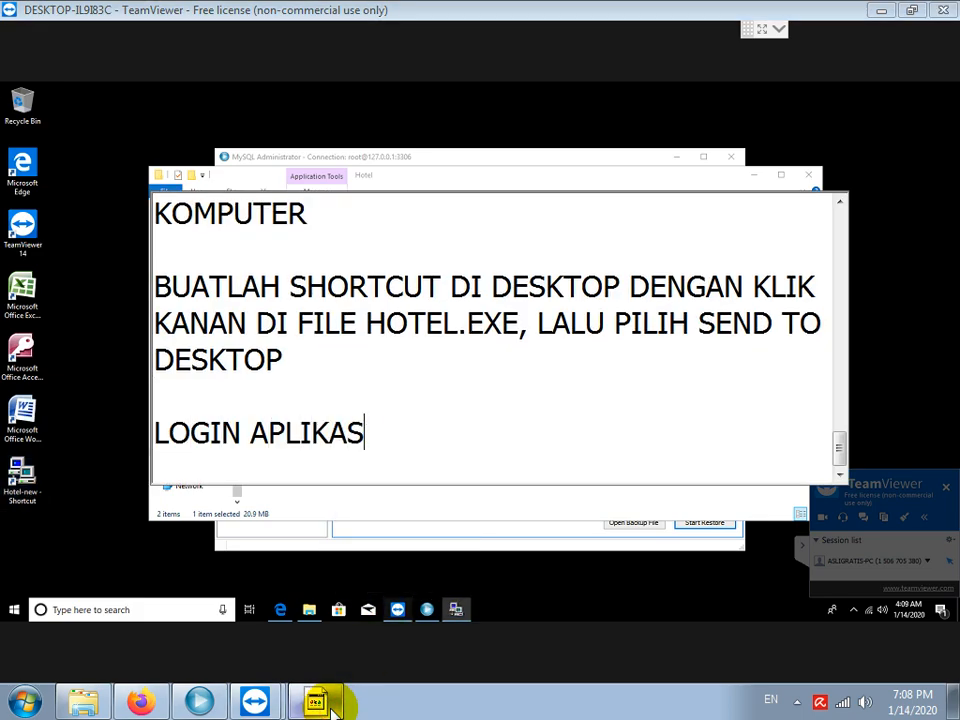
text(I HOTEL, USERNAME D)
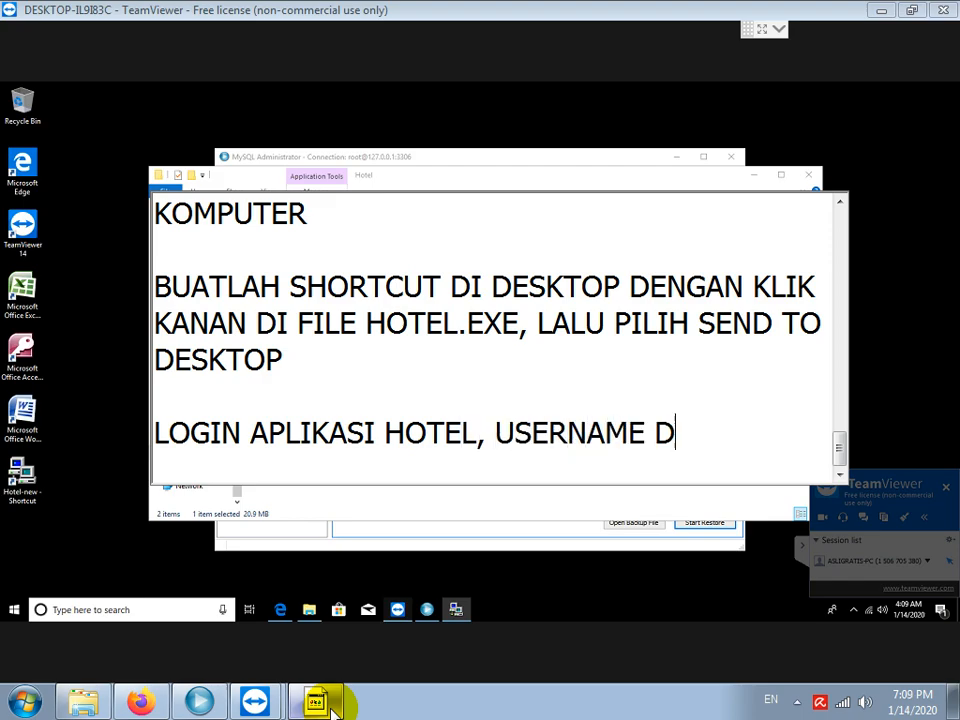
text(AN PASSWORD DI)
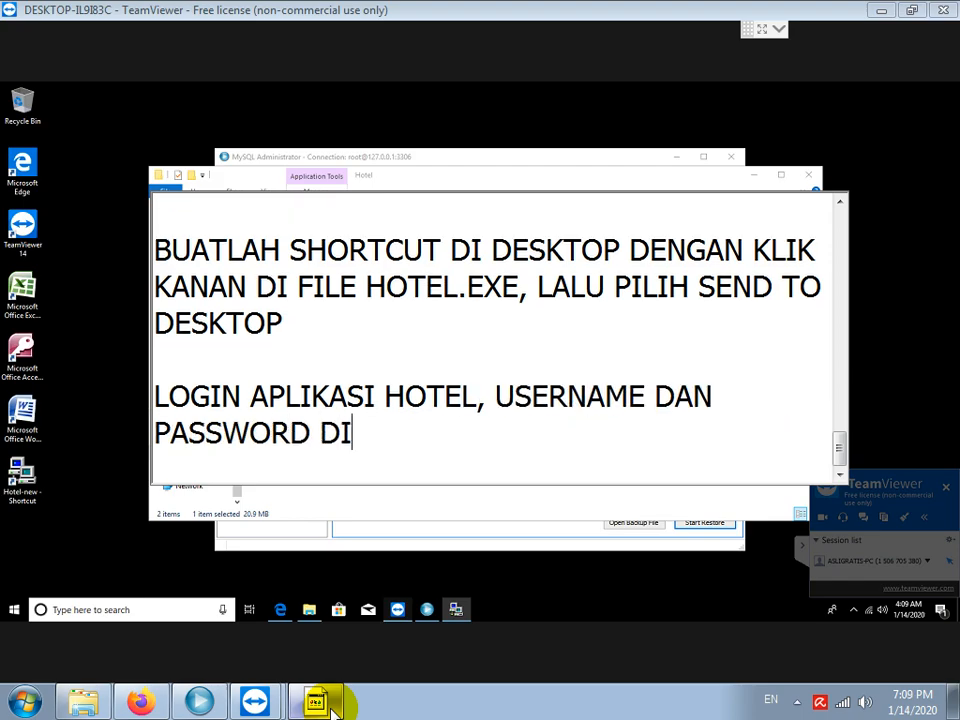
text(ISI ADMIN SEMU)
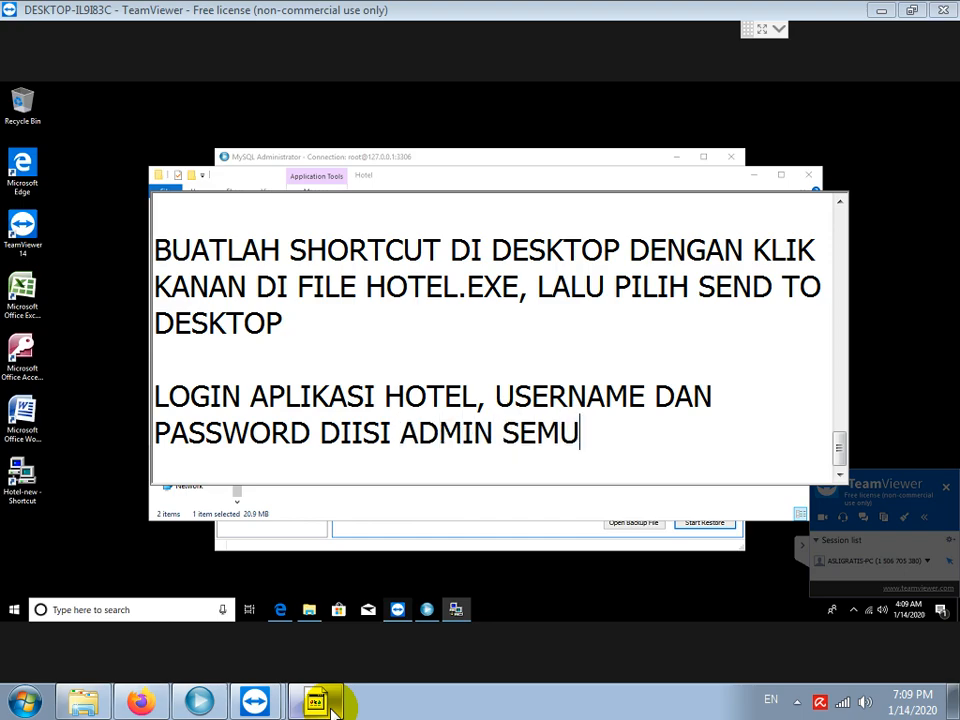
text(A KECIU)
text( SEMUA)
key(Return)
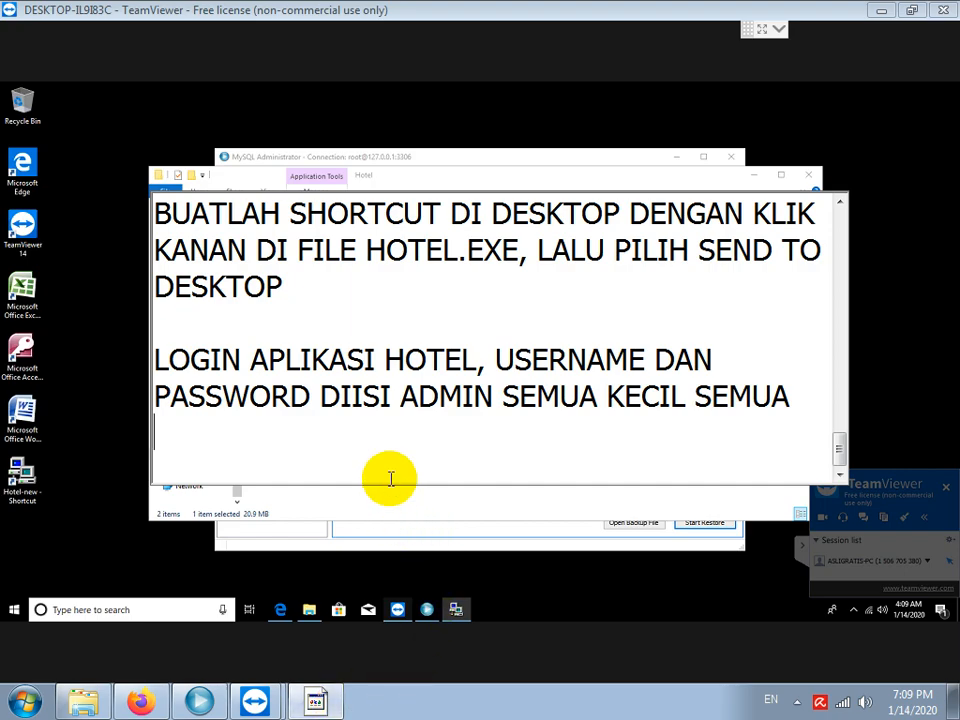
click(456, 607)
click(472, 342)
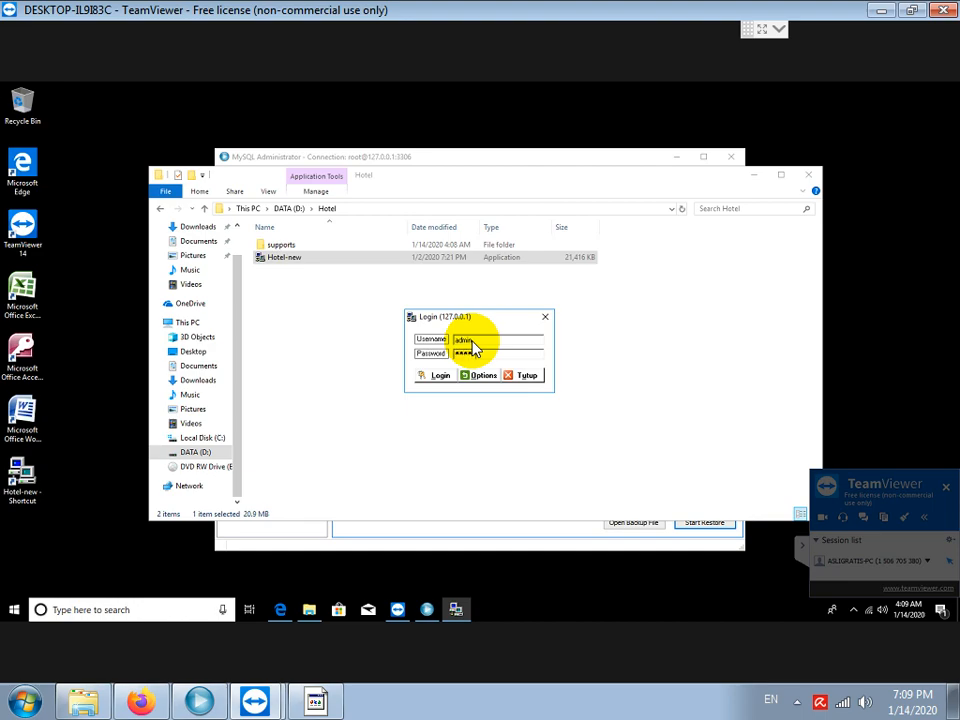
Log in and run Keuangan > Laporan > Laporan Kas for the chosen period with Proses.
click(430, 378)
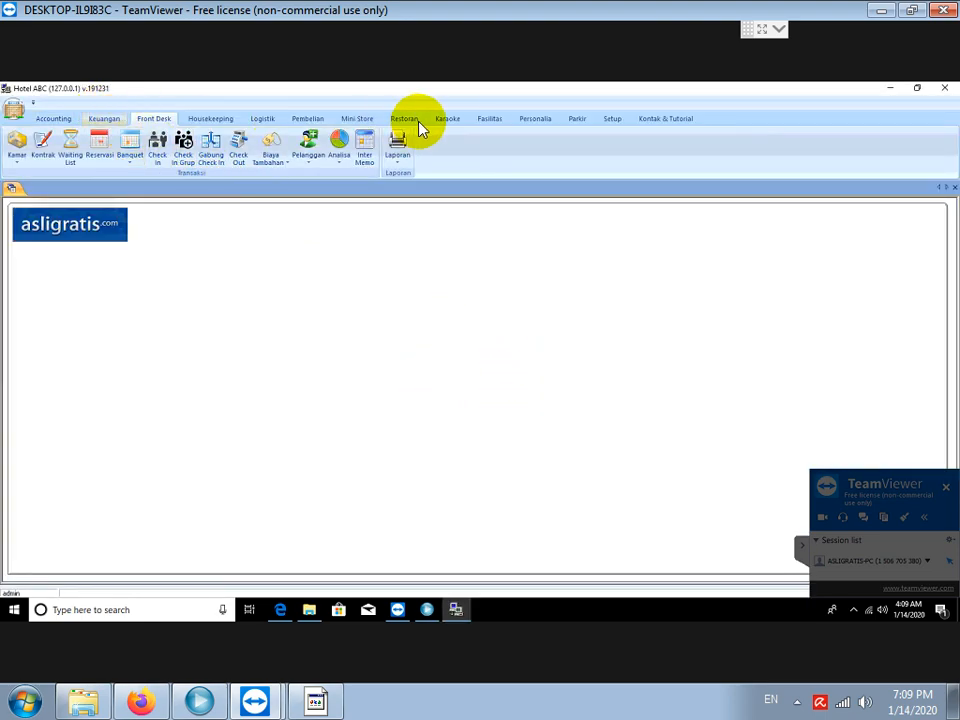
click(104, 119)
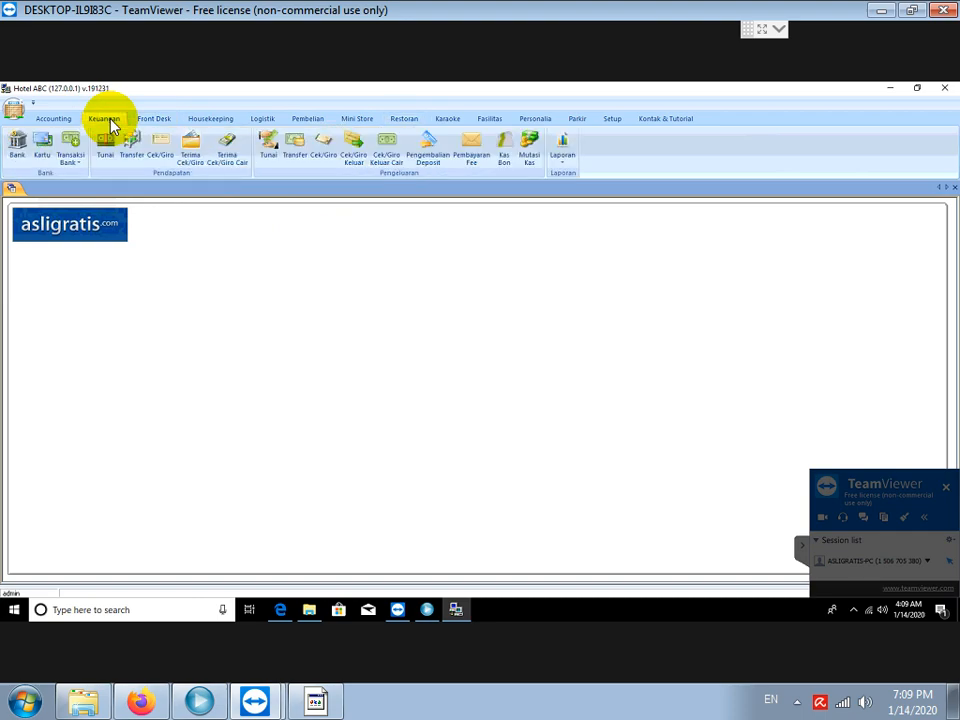
click(558, 164)
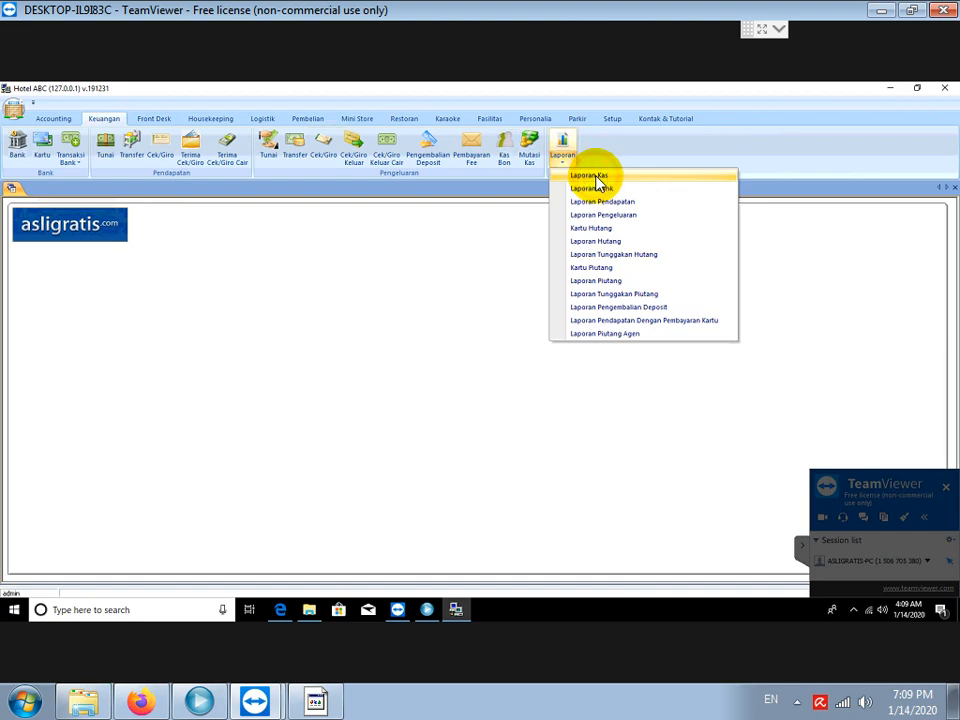
click(593, 175)
click(514, 318)
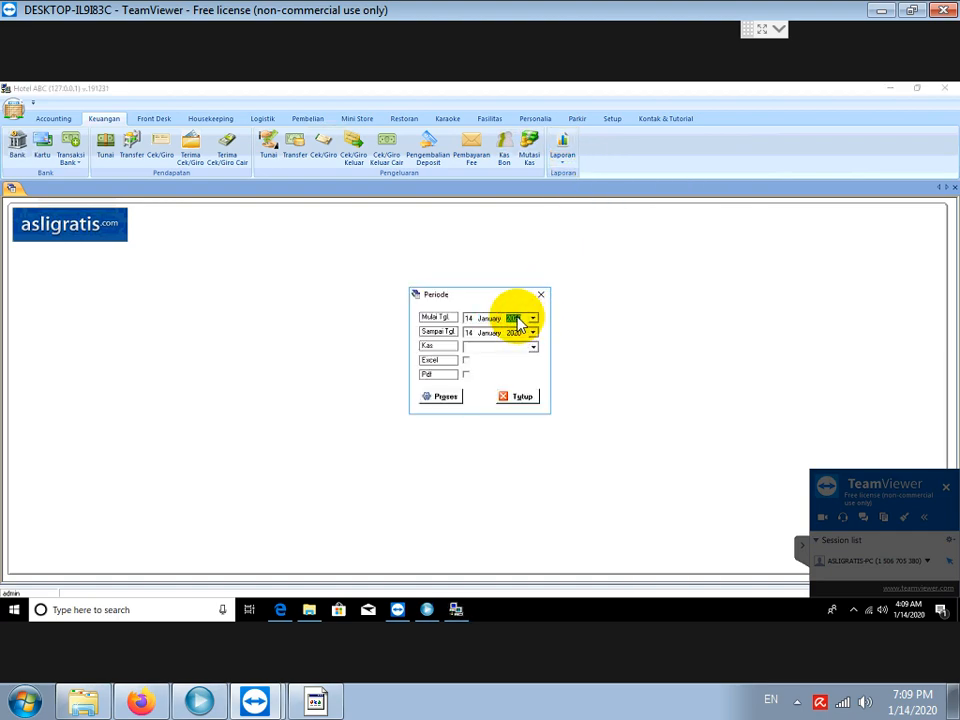
click(446, 398)
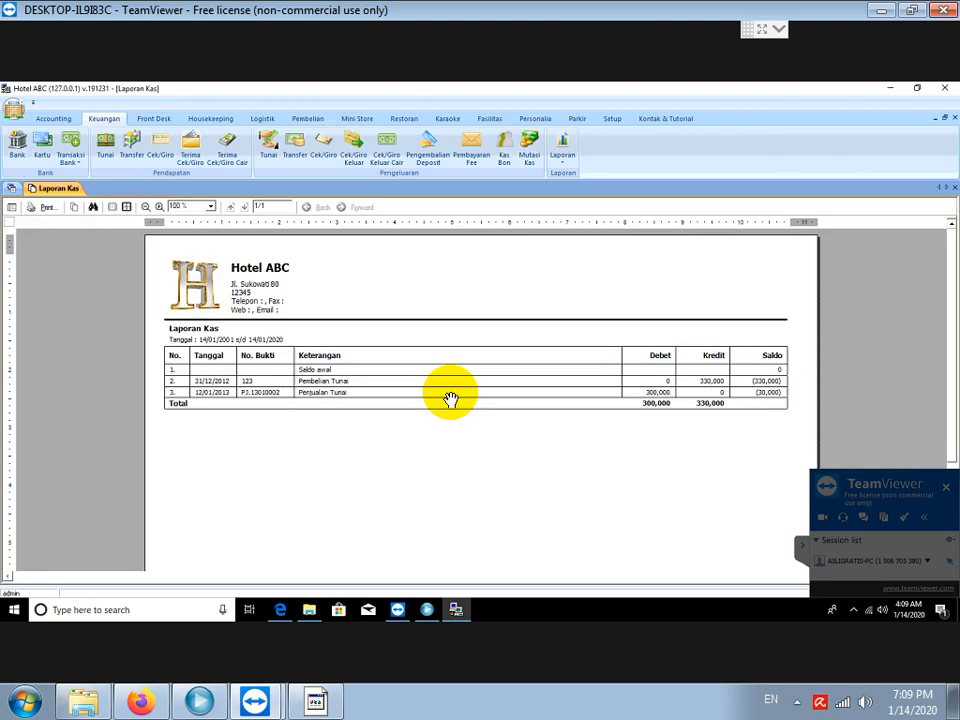
click(318, 700)
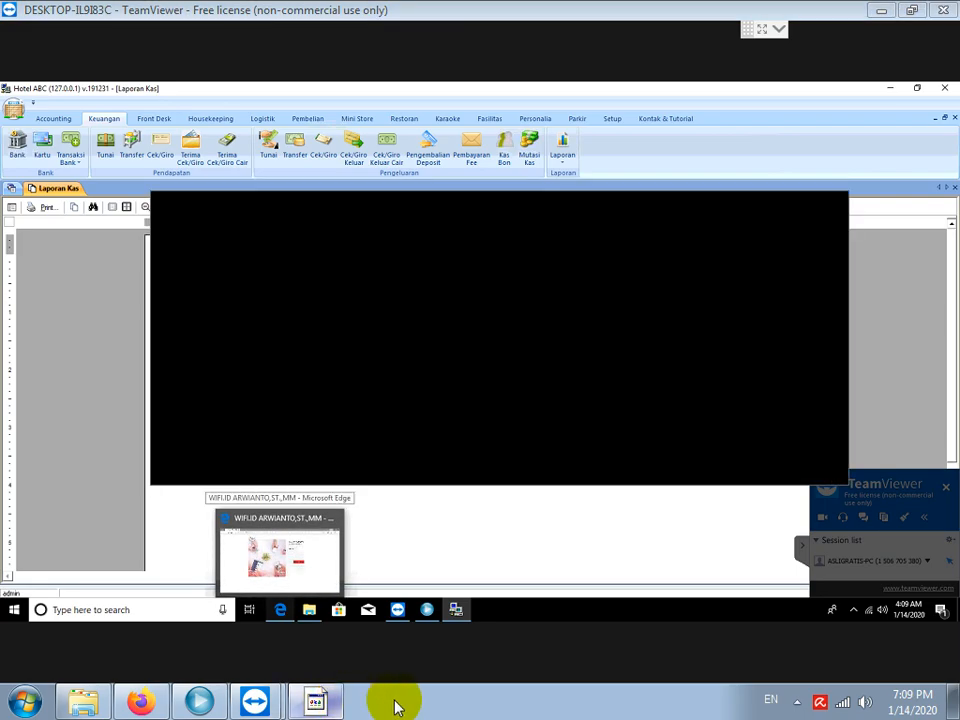